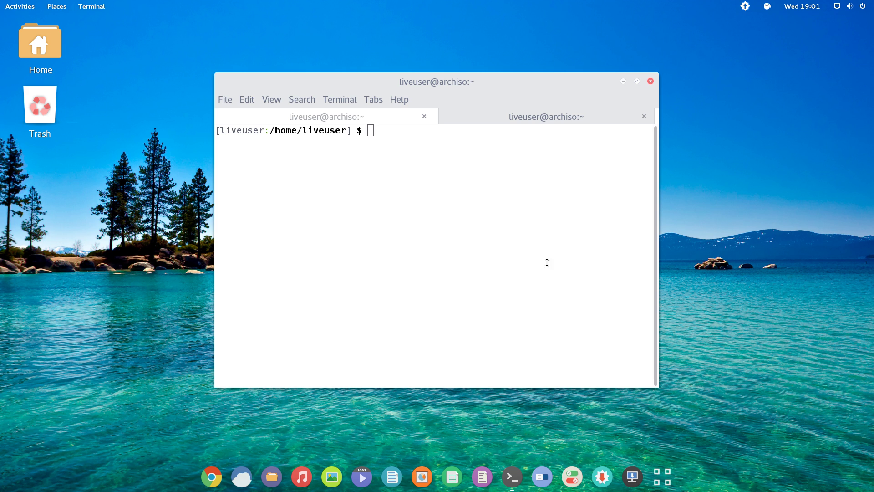
Browse the pages of the full application grid and return to the desktop.
{"action": "key", "text": "alt+Tab"}
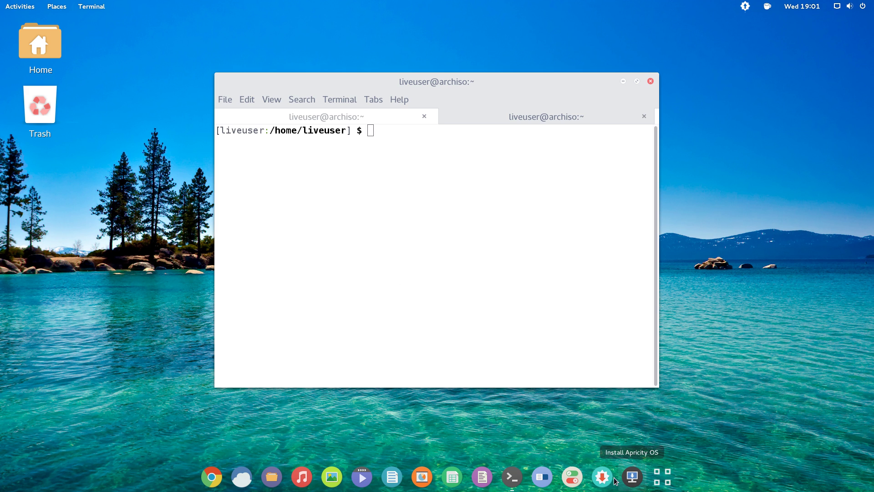
{"action": "left_click", "coordinate": [663, 483]}
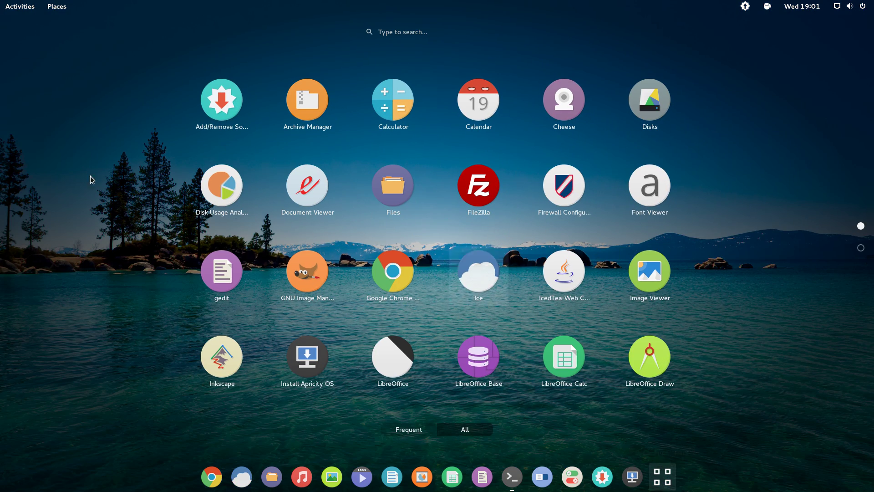
{"action": "scroll", "coordinate": [33, 162], "scroll_direction": "down", "scroll_amount": 5}
{"action": "scroll", "coordinate": [34, 162], "scroll_direction": "up", "scroll_amount": 2}
{"action": "key", "text": "Escape"}
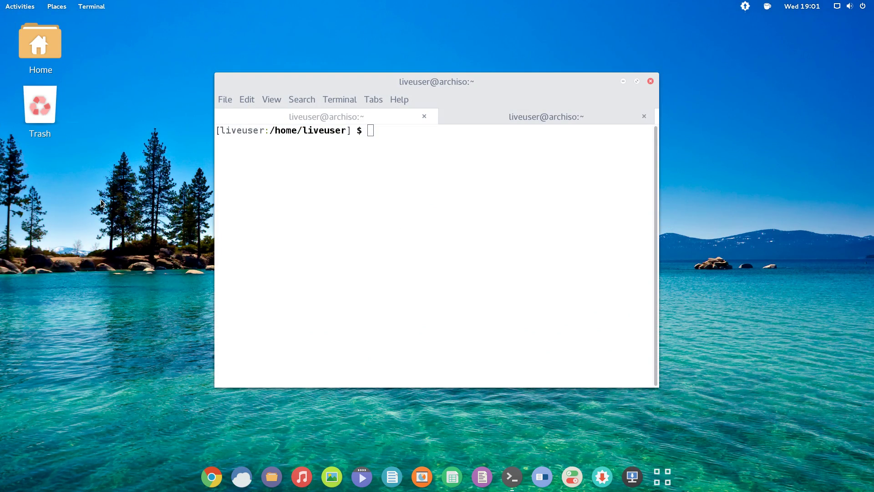
Step through the workspaces in the Activities overview and switch to the empty fourth workspace.
{"action": "left_click", "coordinate": [10, 4]}
{"action": "left_click", "coordinate": [9, 3]}
{"action": "left_click", "coordinate": [9, 3]}
{"action": "left_click", "coordinate": [793, 162]}
{"action": "left_click", "coordinate": [805, 214]}
{"action": "left_click", "coordinate": [810, 256]}
{"action": "left_click", "coordinate": [2, 3]}
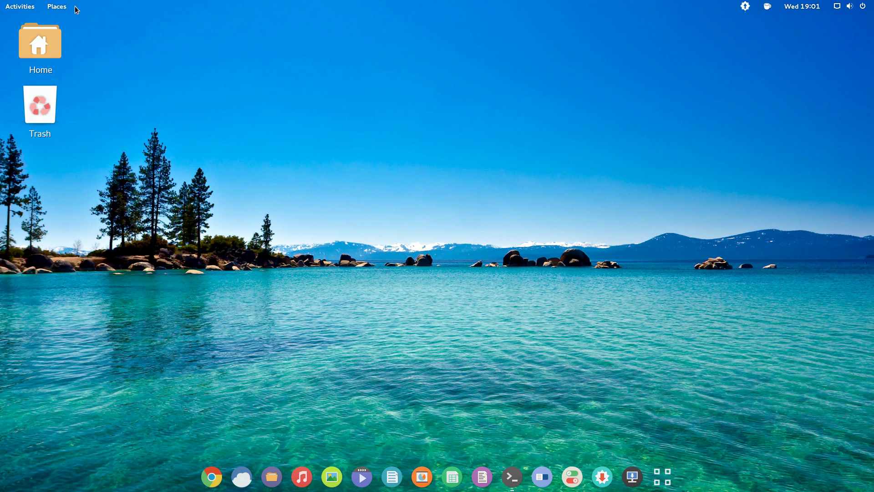
Open the Downloads, Videos and Computer locations in separate file manager windows.
{"action": "left_click", "coordinate": [62, 5]}
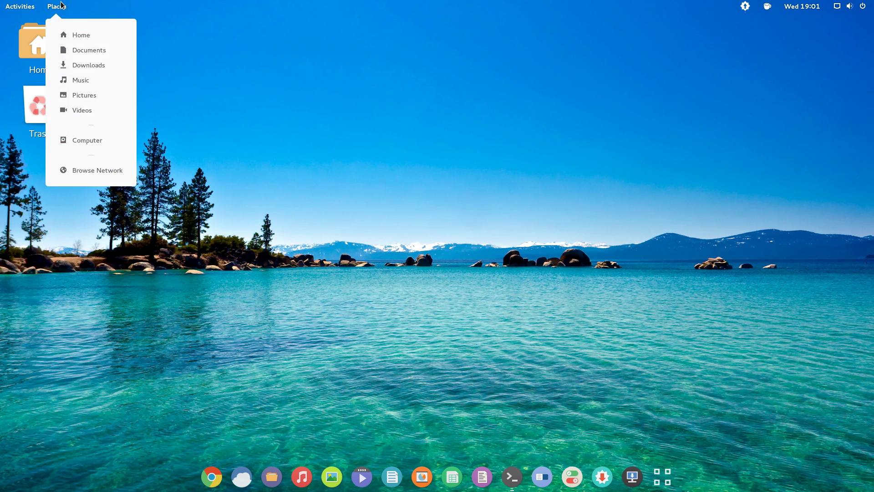
{"action": "left_click", "coordinate": [111, 65]}
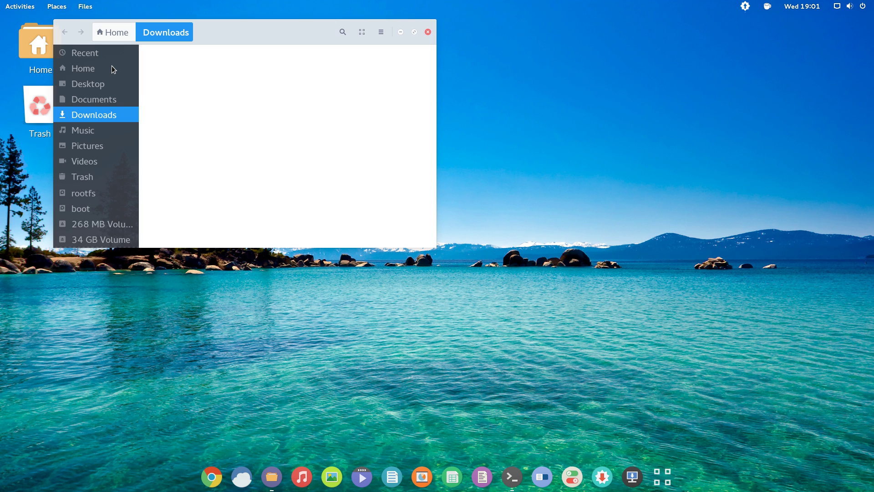
{"action": "left_click", "coordinate": [62, 4]}
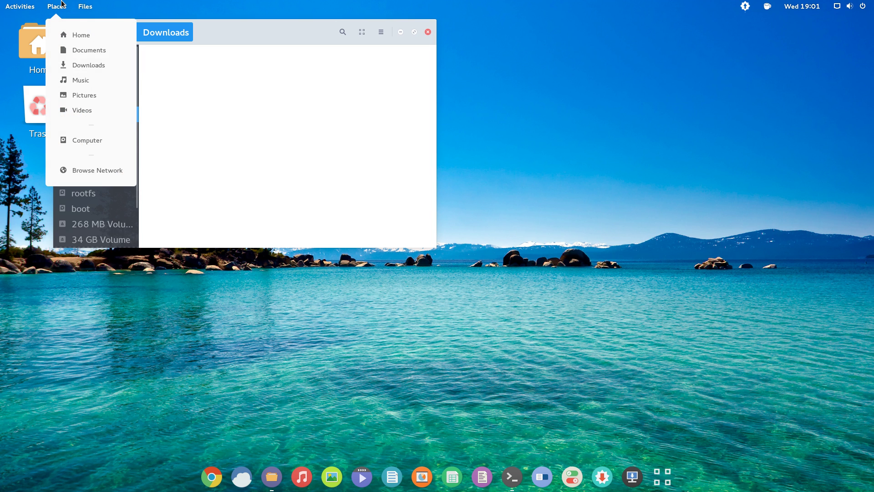
{"action": "left_click", "coordinate": [110, 112]}
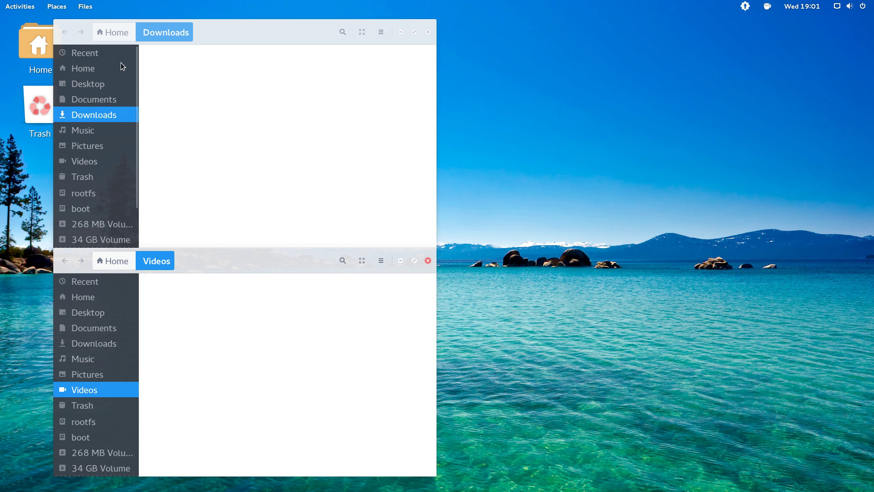
{"action": "left_click", "coordinate": [58, 5]}
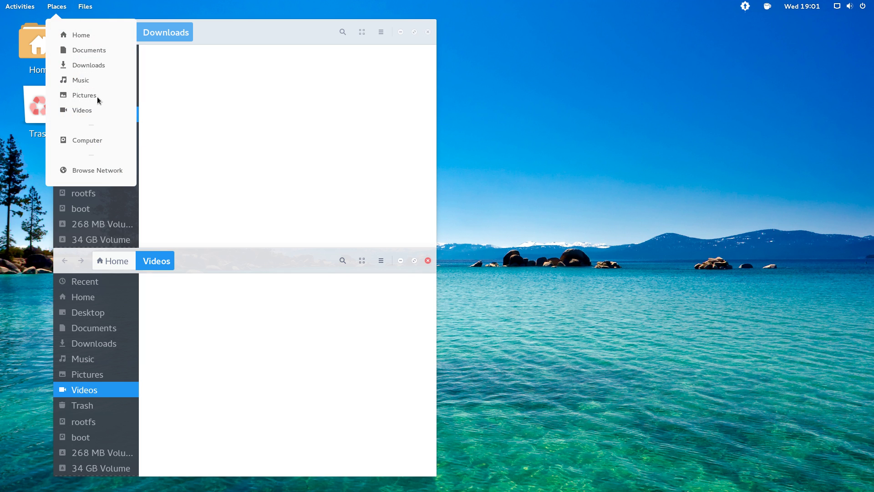
{"action": "left_click", "coordinate": [100, 140]}
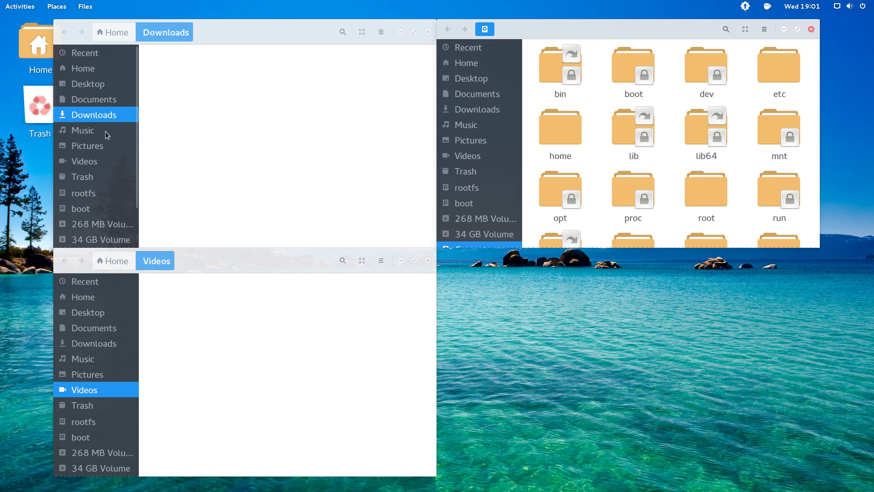
View the file manager's About information and look through its Preferences pages, including Display and Preview.
{"action": "left_click", "coordinate": [84, 5]}
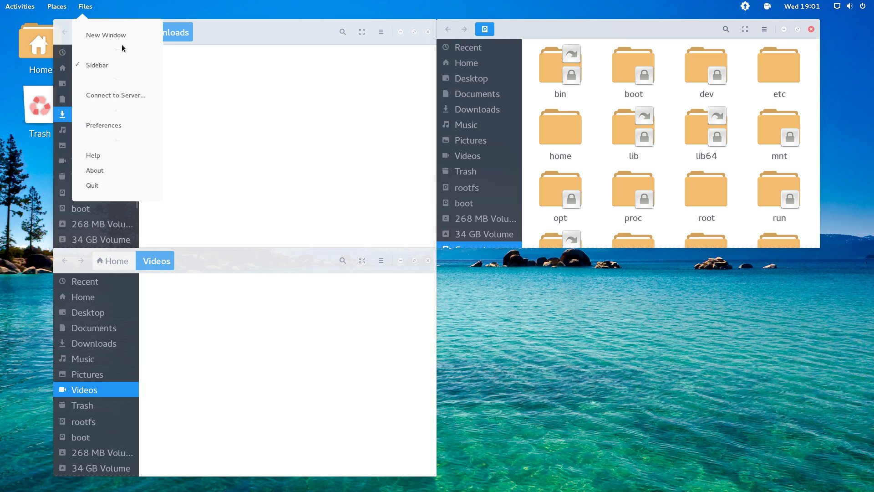
{"action": "left_click", "coordinate": [103, 171]}
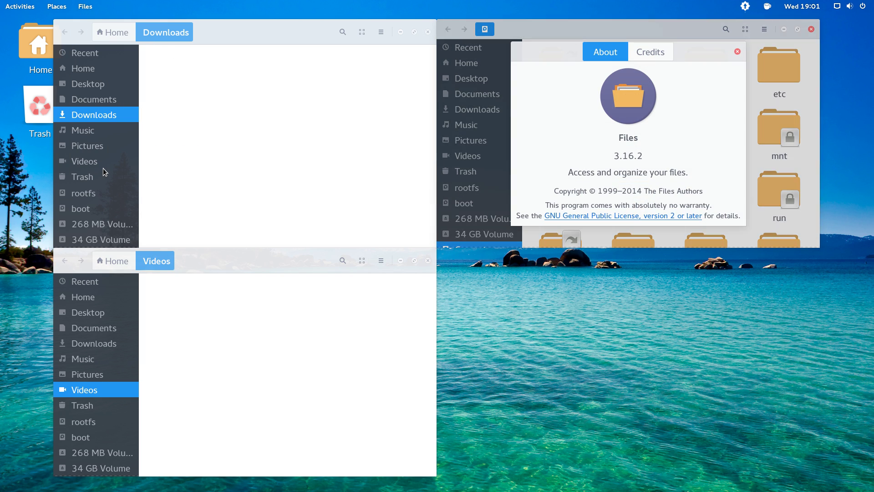
{"action": "left_click", "coordinate": [81, 5]}
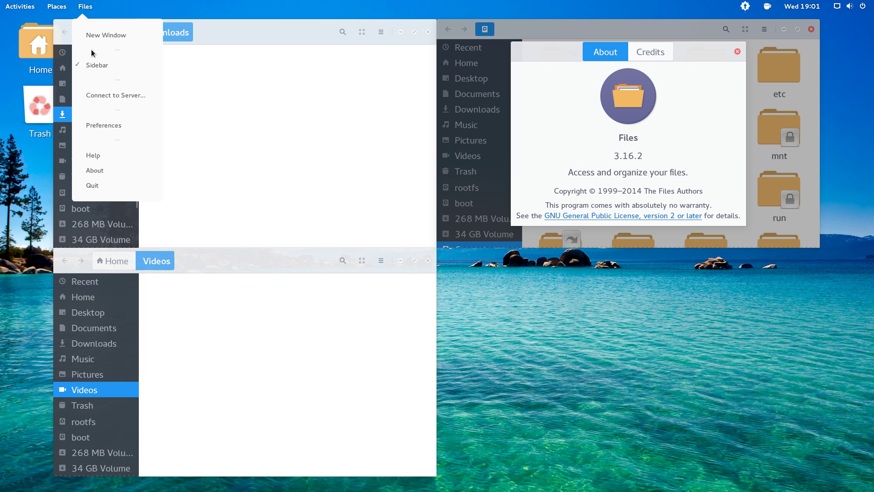
{"action": "left_click", "coordinate": [108, 126]}
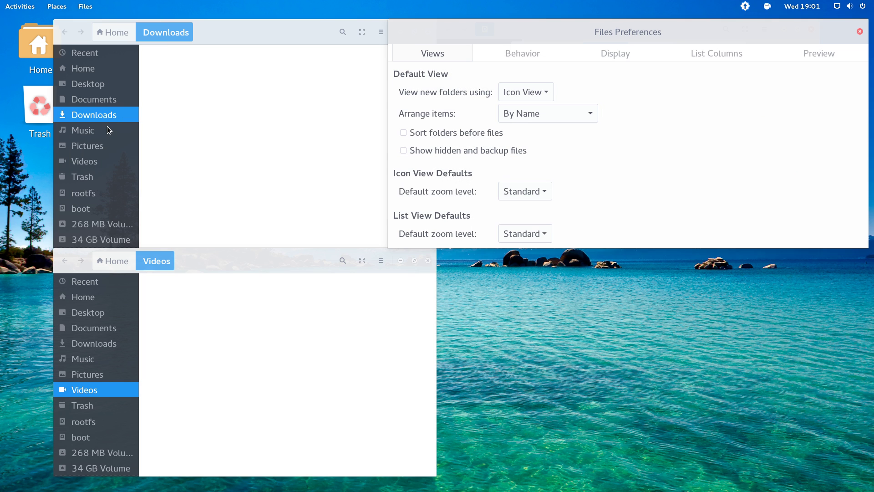
{"action": "left_click_drag", "start_coordinate": [715, 31], "coordinate": [634, 34]}
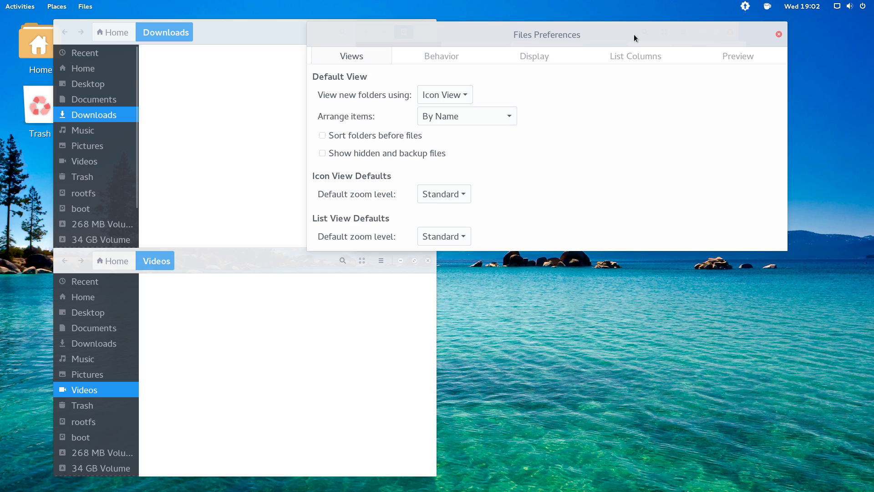
{"action": "left_click", "coordinate": [426, 63]}
{"action": "left_click", "coordinate": [553, 57]}
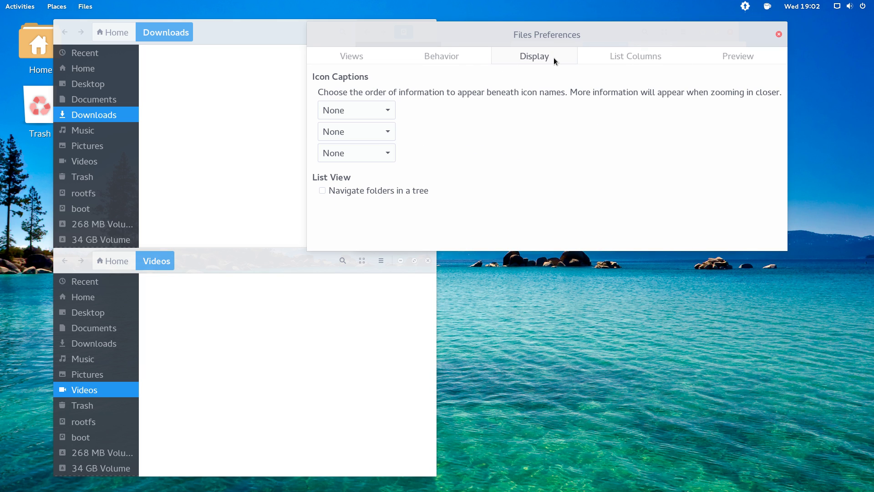
{"action": "left_click", "coordinate": [609, 52]}
{"action": "left_click", "coordinate": [735, 57]}
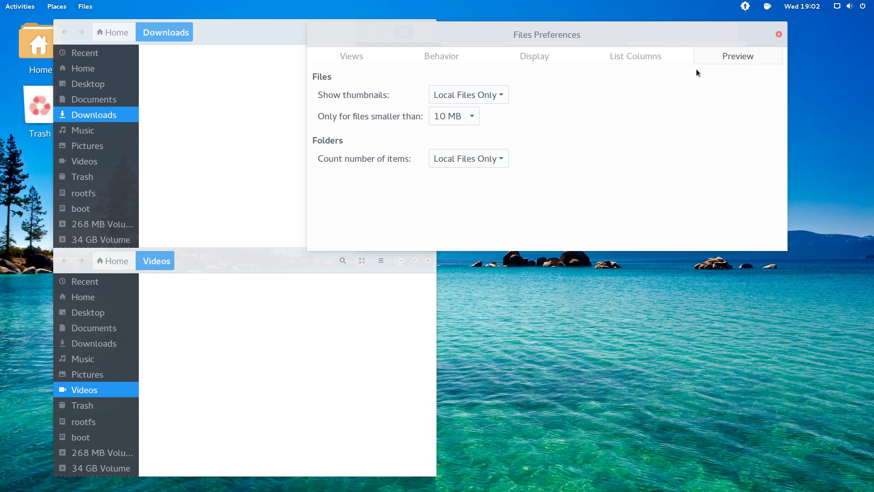
{"action": "left_click", "coordinate": [779, 35]}
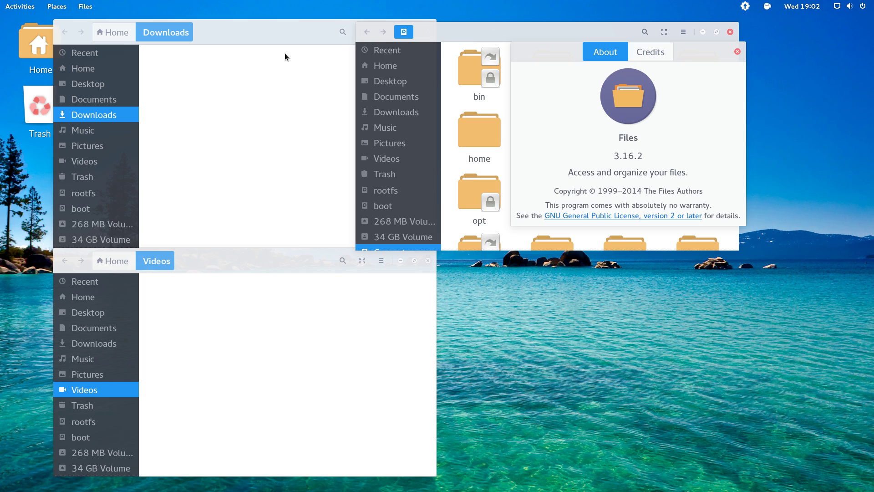
Inspect the root folder's properties in the maximized Computer window and close all file manager windows.
{"action": "double_click", "coordinate": [404, 31]}
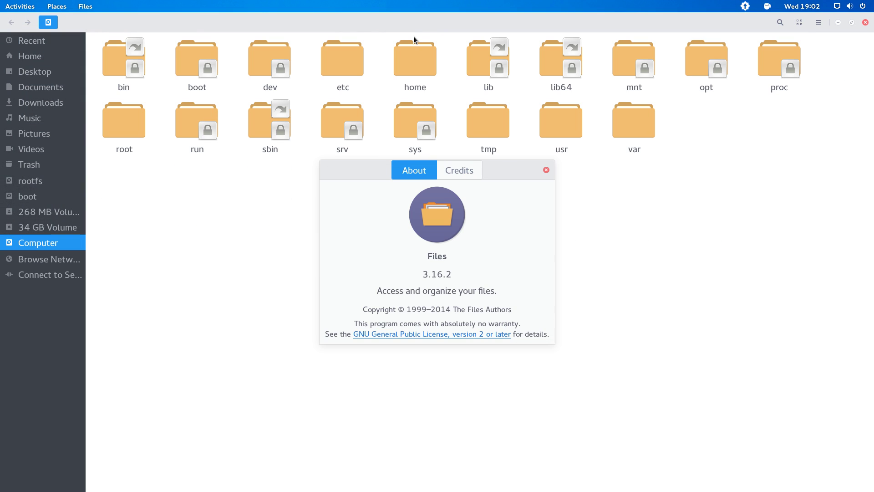
{"action": "left_click", "coordinate": [545, 169]}
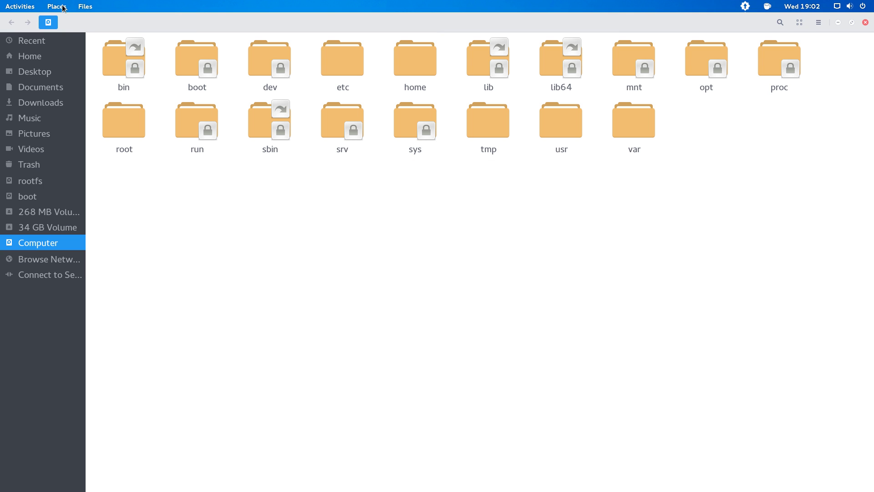
{"action": "right_click", "coordinate": [50, 23]}
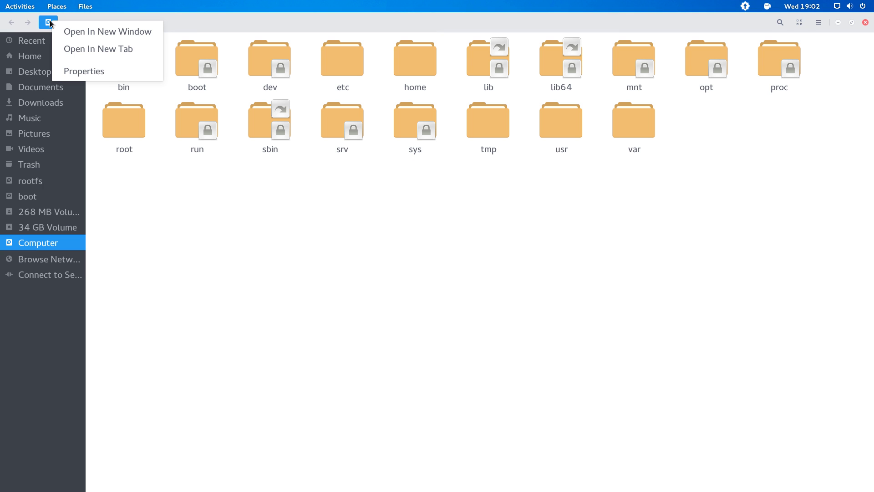
{"action": "left_click", "coordinate": [70, 77]}
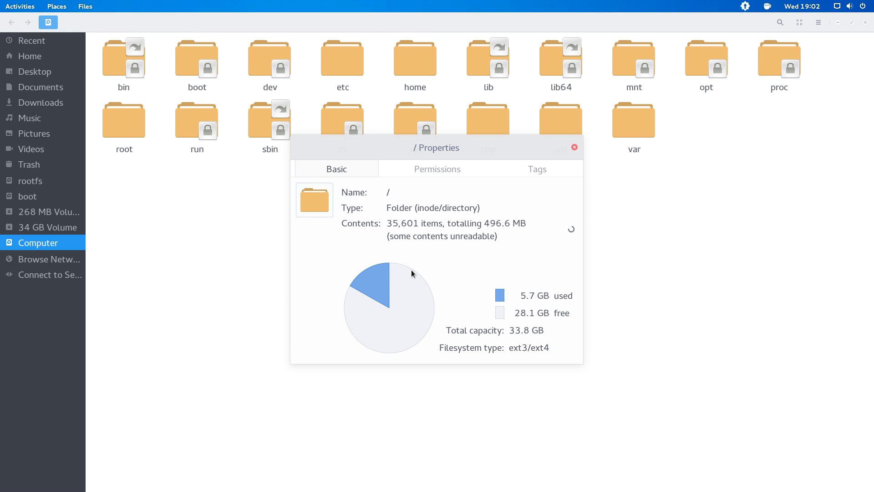
{"action": "key", "text": "Escape"}
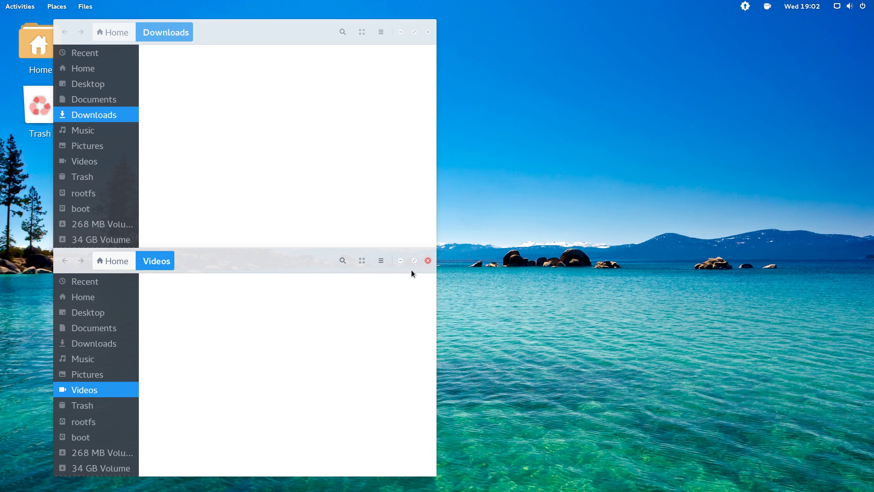
{"action": "key", "text": "ctrl+w"}
{"action": "key", "text": "ctrl+w"}
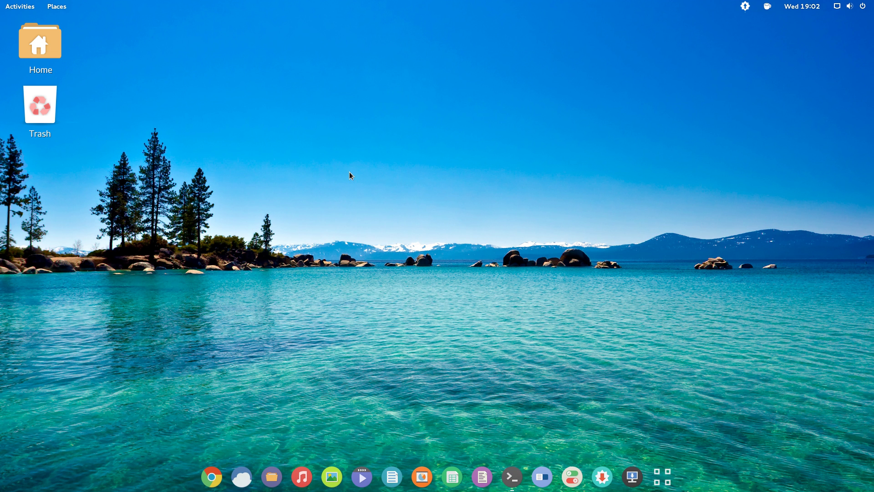
Open the Trash in two separate windows, moving the first one away from the desktop icons.
{"action": "double_click", "coordinate": [28, 118]}
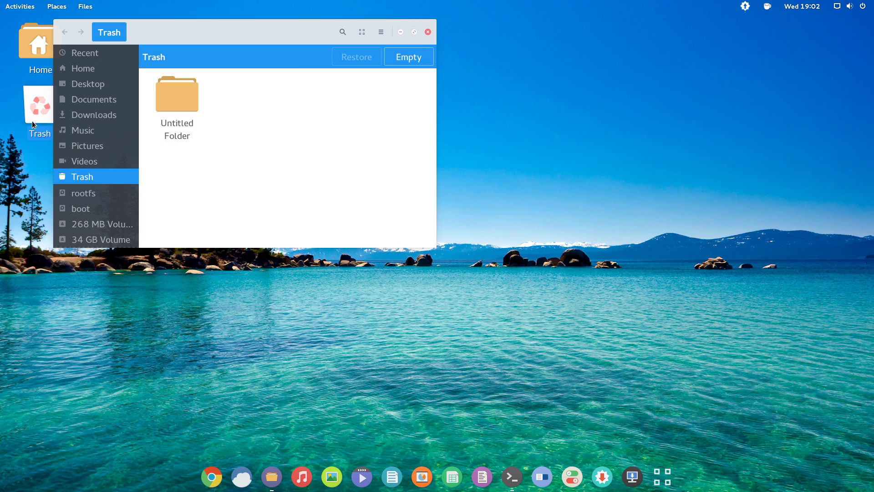
{"action": "left_click_drag", "start_coordinate": [279, 35], "coordinate": [466, 56]}
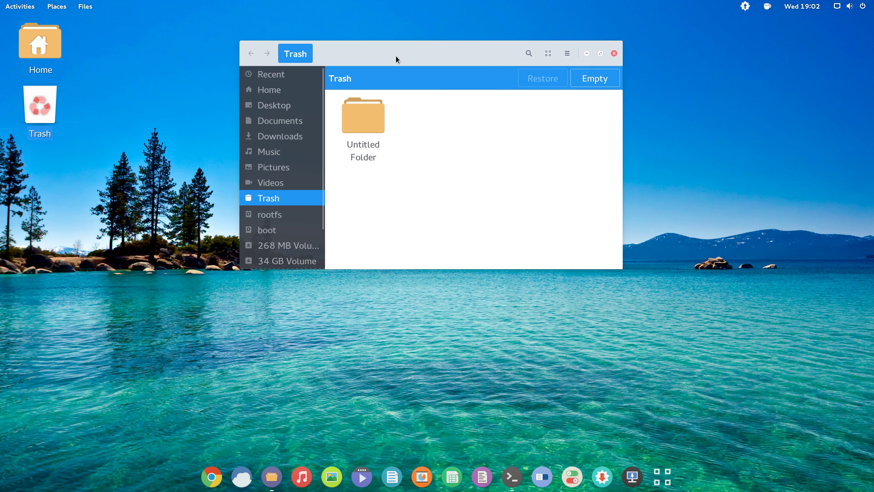
{"action": "double_click", "coordinate": [34, 106]}
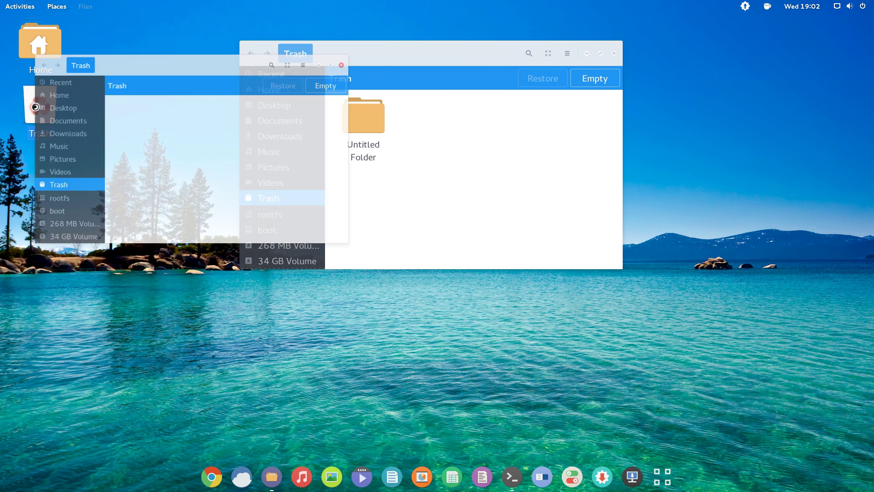
Cycle between the two Trash windows with the window switcher and close both.
{"action": "key", "text": "alt+Tab"}
{"action": "key", "text": "alt+Tab"}
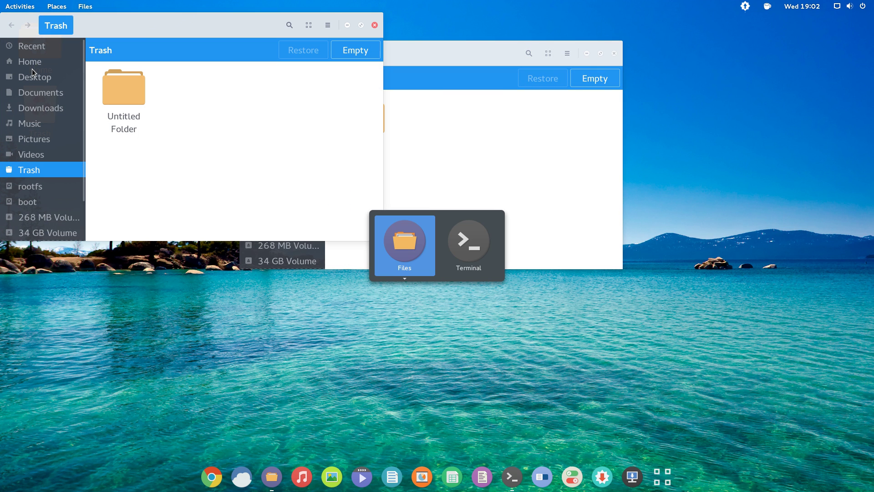
{"action": "key", "text": "alt+grave"}
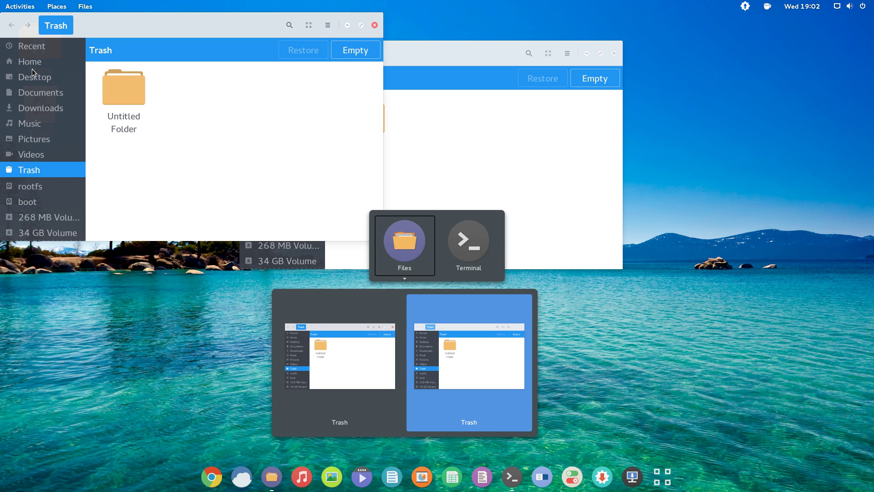
{"action": "key", "text": "alt+Tab"}
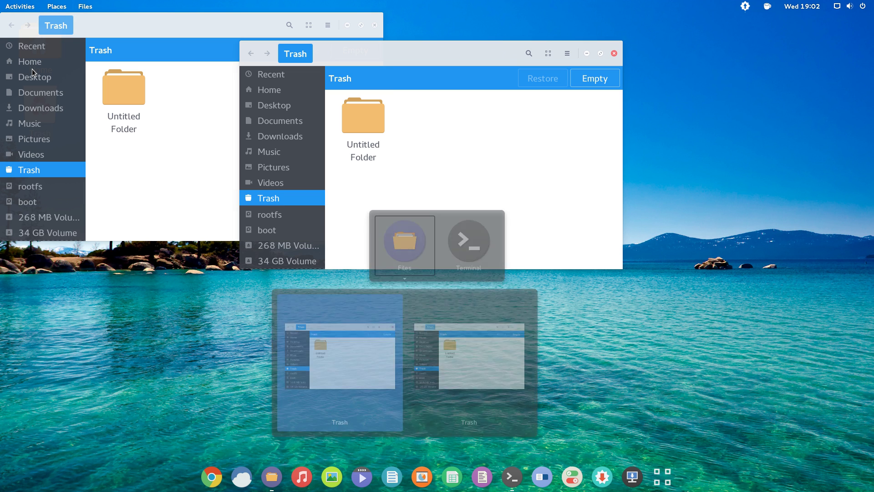
{"action": "left_click", "coordinate": [613, 54]}
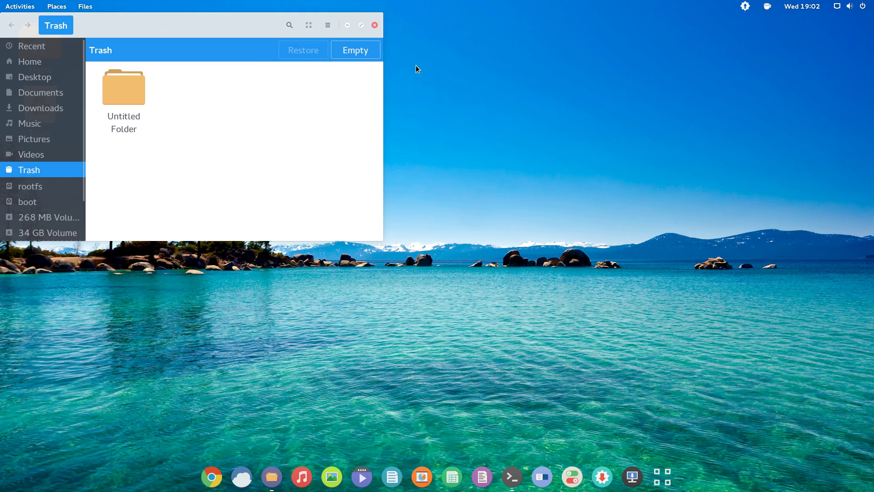
{"action": "left_click", "coordinate": [374, 25]}
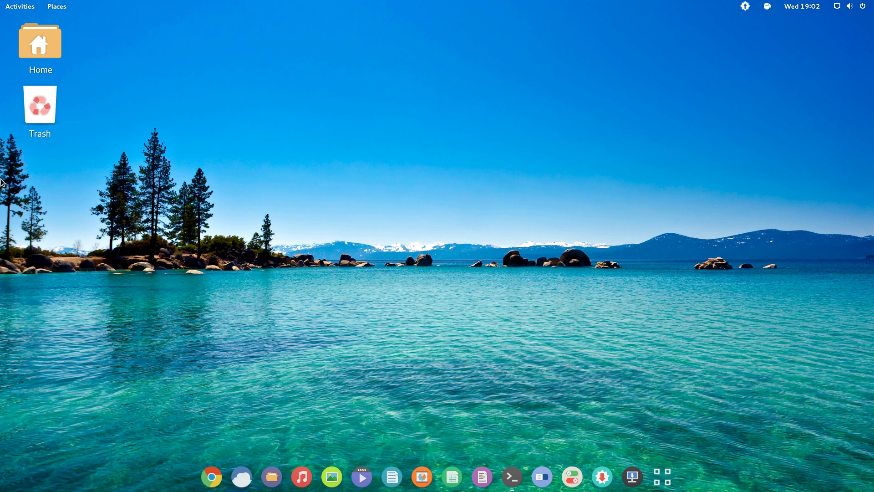
Return to the open Terminal window on the first workspace.
{"action": "left_click", "coordinate": [65, 4]}
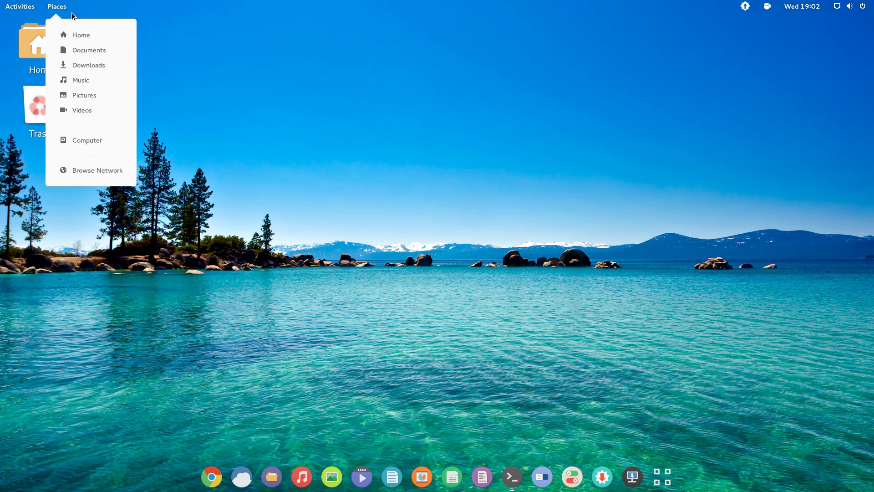
{"action": "left_click", "coordinate": [152, 240]}
{"action": "mouse_move", "coordinate": [1, 1]}
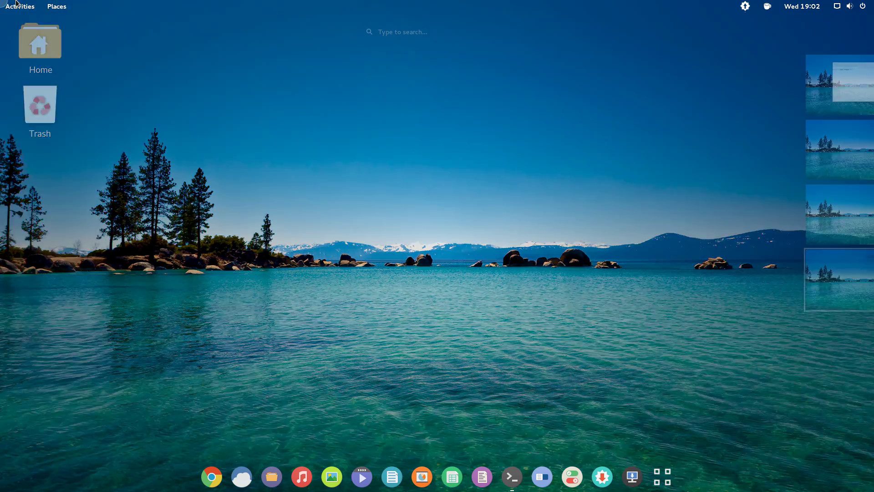
{"action": "left_click", "coordinate": [509, 479]}
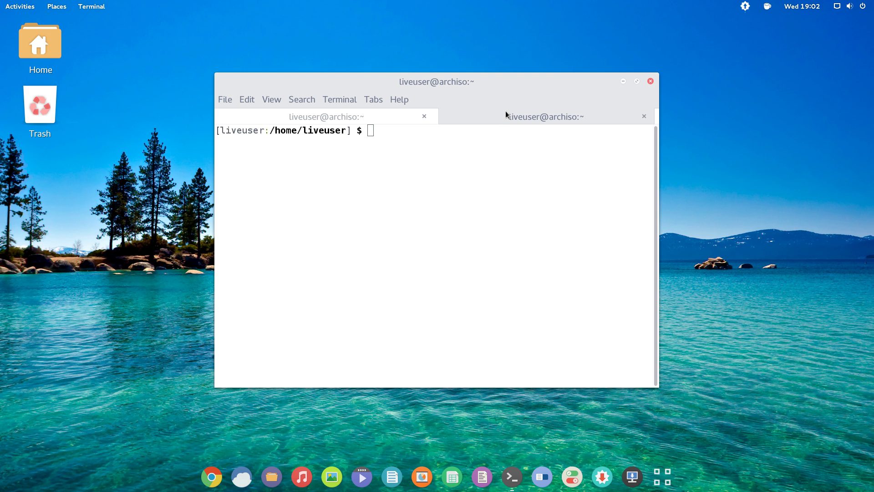
Switch between the two Terminal tabs and minimize the Terminal window.
{"action": "key", "text": "ctrl+Page_Down"}
{"action": "key", "text": "ctrl+Page_Up"}
{"action": "left_click", "coordinate": [623, 81]}
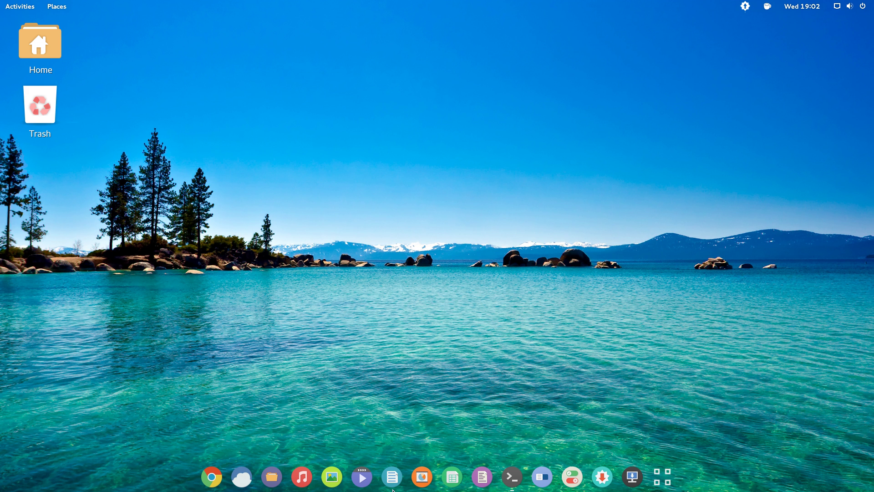
Launch Add/Remove Software from the full application grid and maximize its Package Manager window.
{"action": "left_click", "coordinate": [663, 480]}
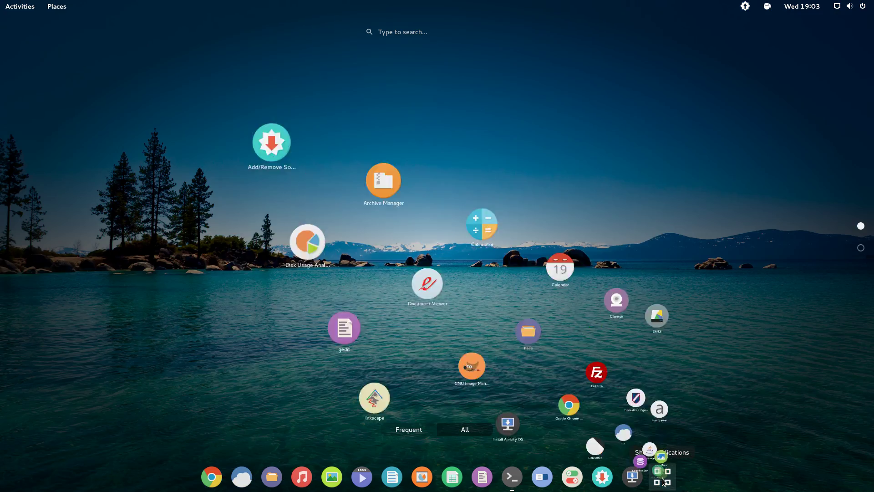
{"action": "left_click", "coordinate": [663, 479]}
{"action": "left_click", "coordinate": [663, 479]}
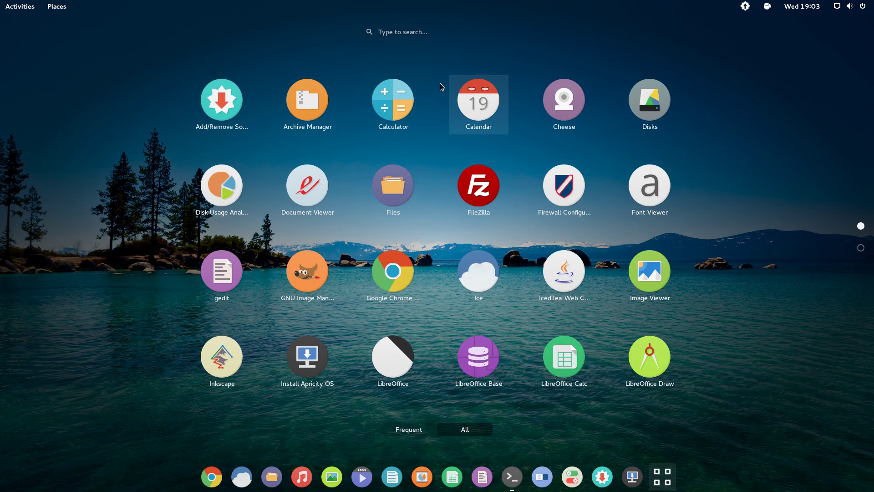
{"action": "left_click", "coordinate": [222, 102]}
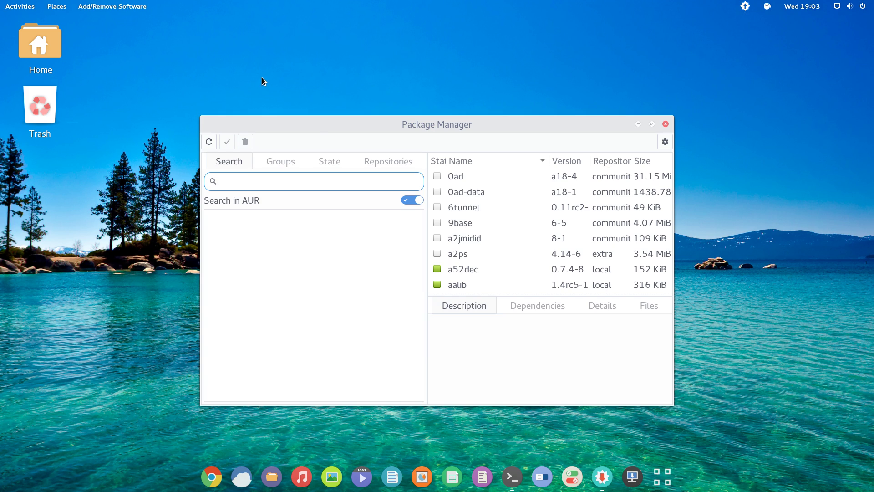
{"action": "double_click", "coordinate": [395, 120]}
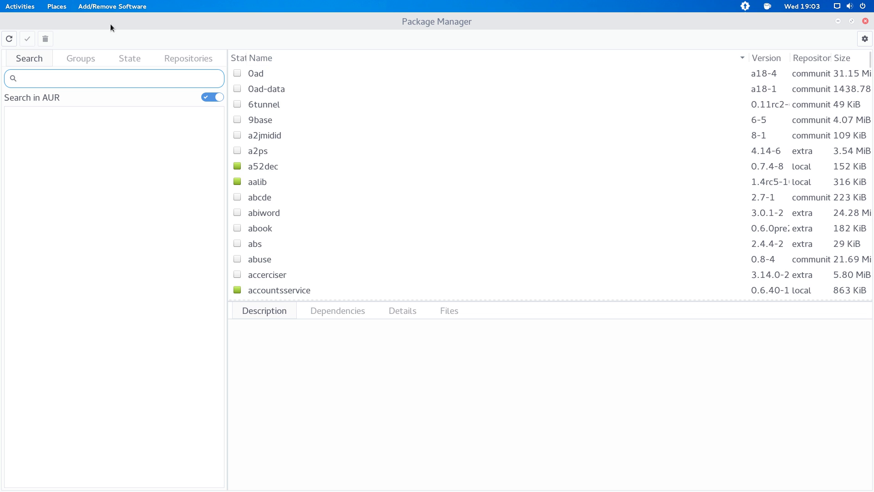
Look through the Dependencies, Details and Files views of the package information area.
{"action": "left_click", "coordinate": [136, 8]}
{"action": "left_click", "coordinate": [336, 311]}
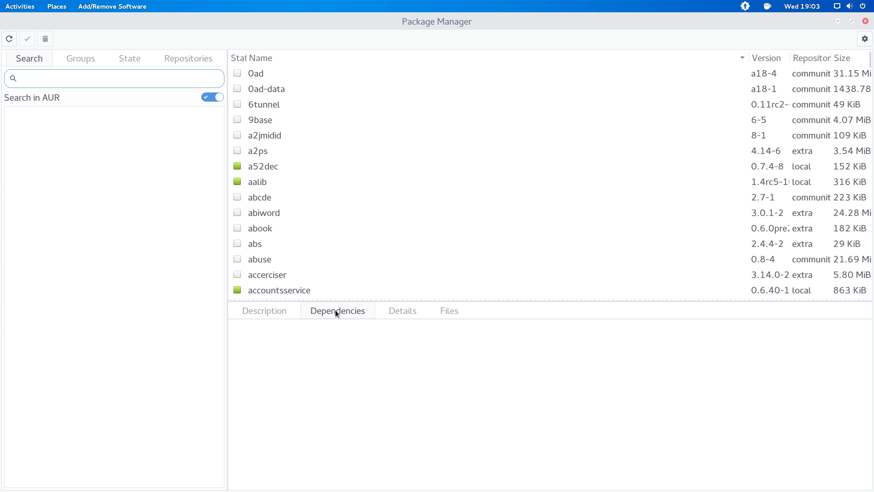
{"action": "left_click", "coordinate": [409, 309]}
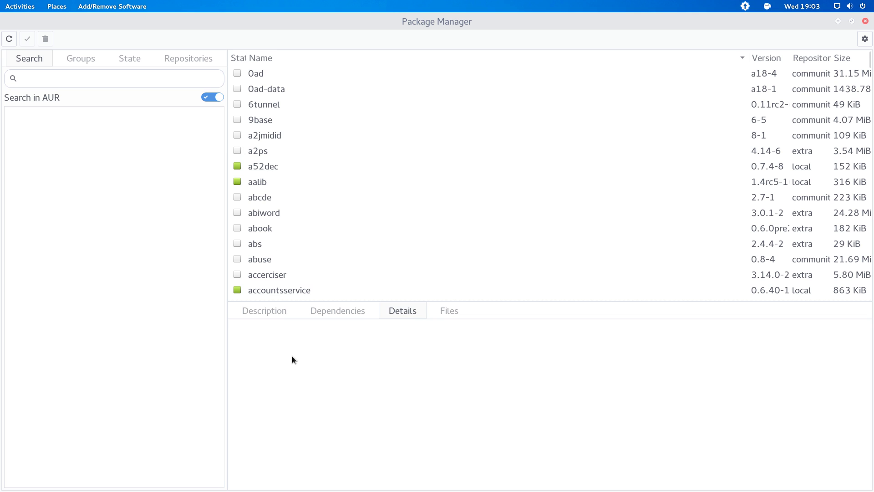
{"action": "left_click", "coordinate": [324, 316]}
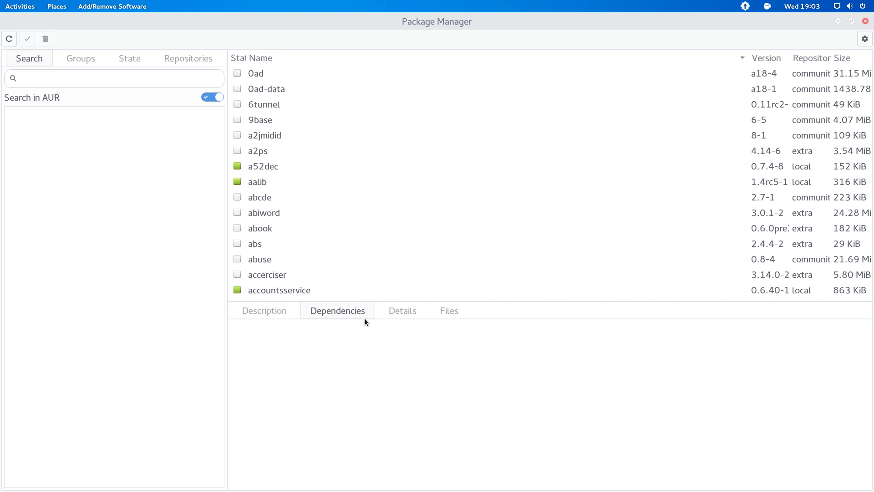
{"action": "left_click", "coordinate": [400, 314]}
{"action": "left_click", "coordinate": [438, 312]}
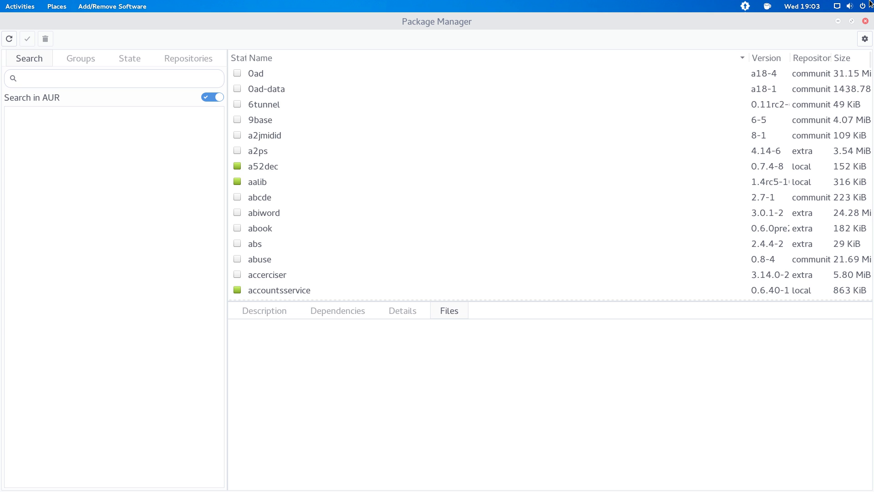
Look at the system menu with its volume, network and power controls, and at the calendar with notifications.
{"action": "left_click", "coordinate": [871, 4]}
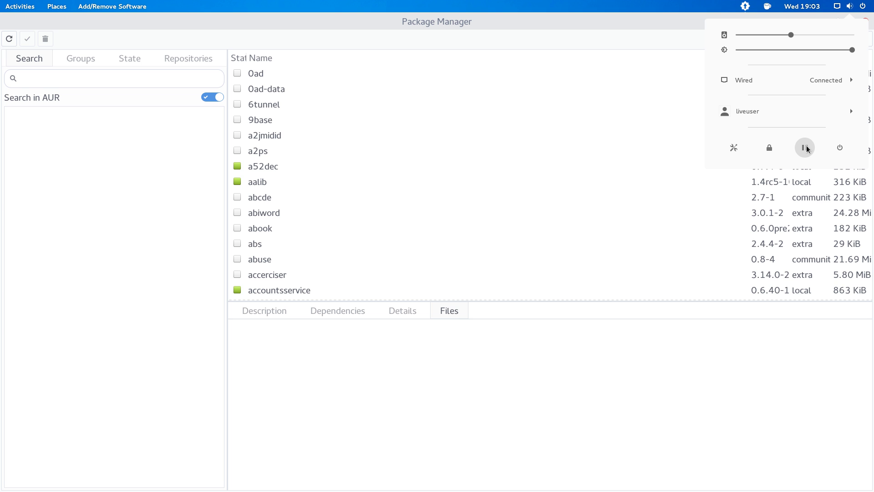
{"action": "left_click", "coordinate": [817, 6]}
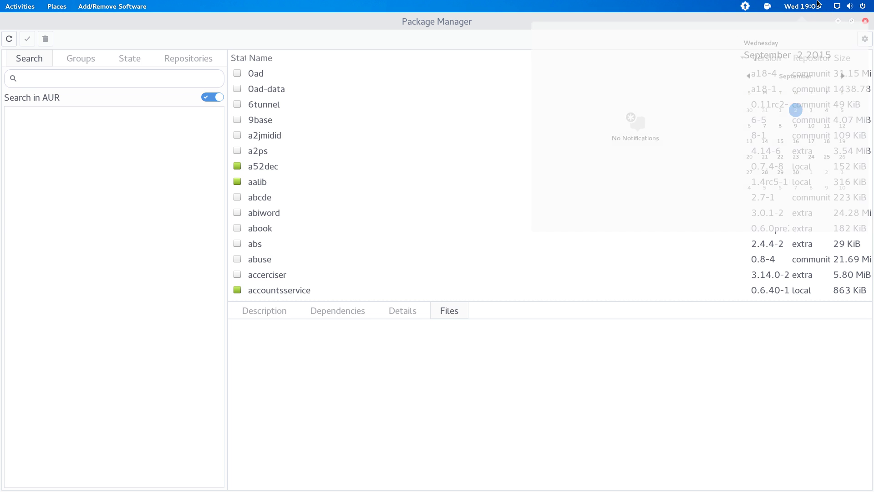
{"action": "left_click", "coordinate": [776, 9]}
Disable auto suspend and the screensaver, dismiss the notification, and enable both again.
{"action": "left_click", "coordinate": [768, 10]}
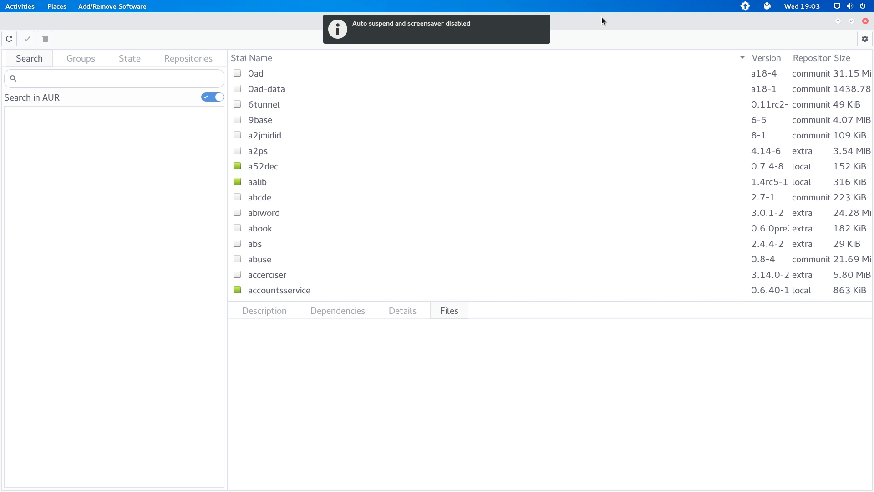
{"action": "left_click", "coordinate": [431, 34]}
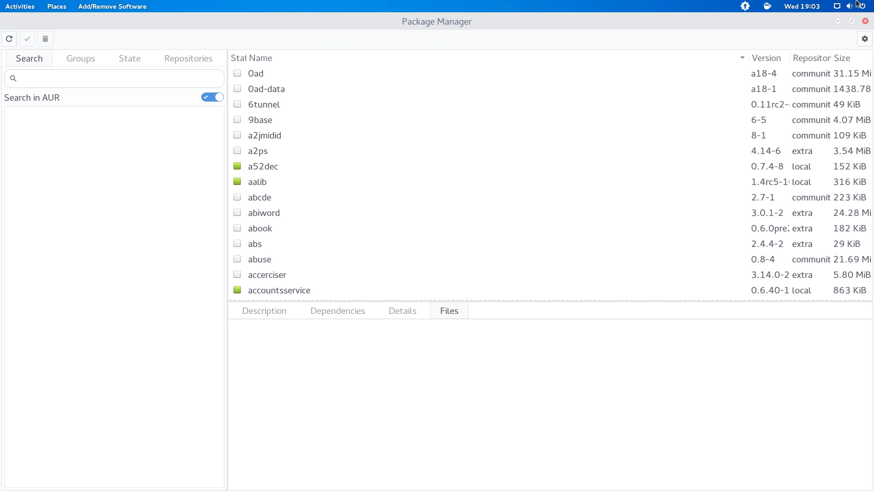
{"action": "left_click", "coordinate": [767, 8]}
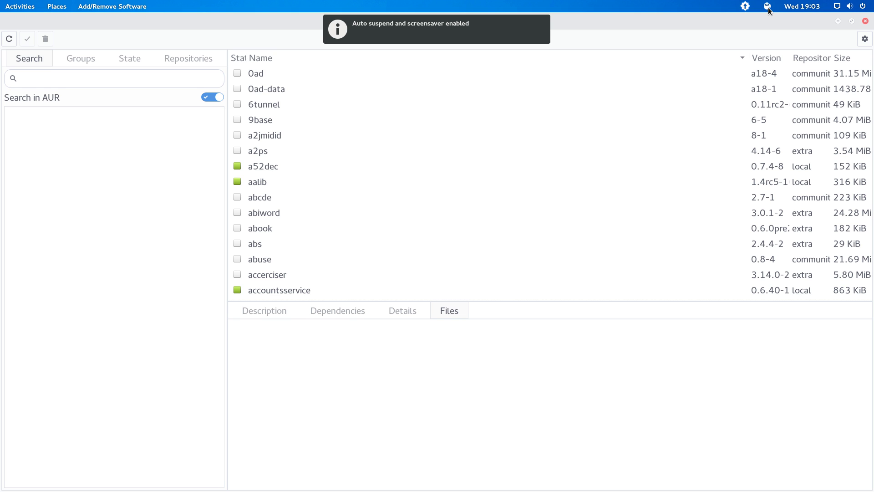
Try to open Software Update alongside the Package Manager and close its error dialog.
{"action": "left_click", "coordinate": [744, 5]}
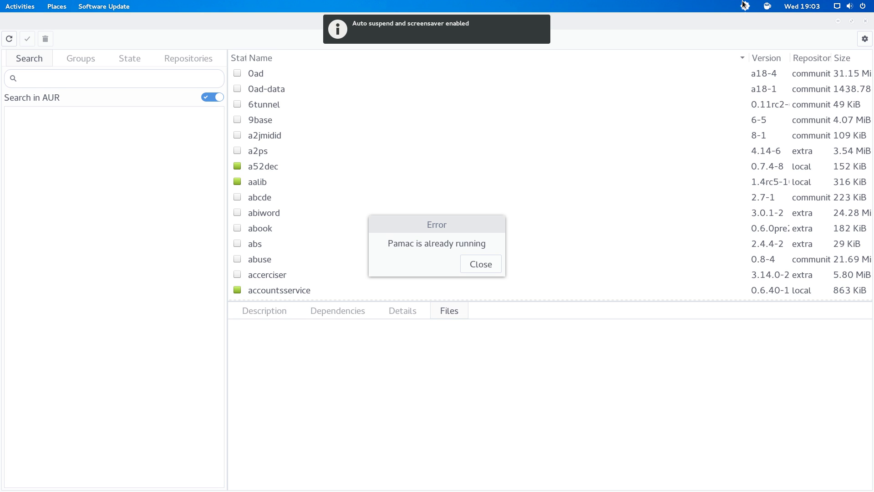
{"action": "left_click", "coordinate": [471, 267]}
{"action": "scroll", "coordinate": [254, 248], "scroll_direction": "down", "scroll_amount": 2}
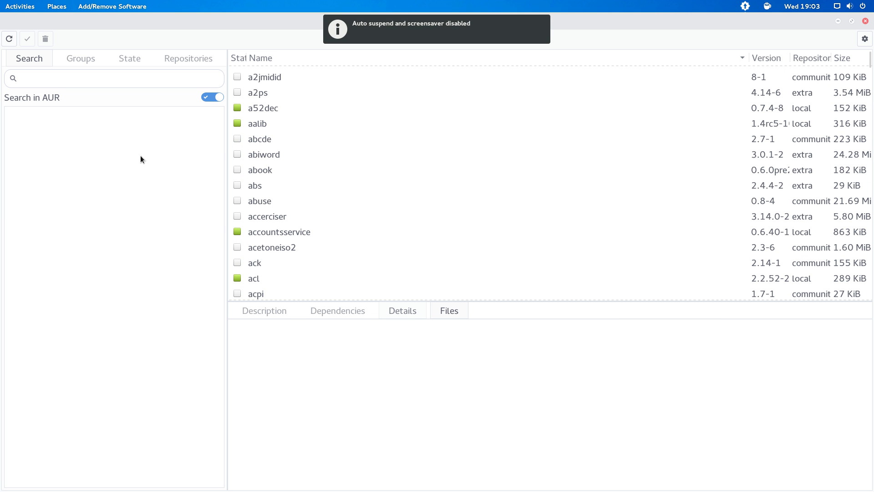
Look at the Add/Remove Software application menu, the Places menu and the Activities overview.
{"action": "left_click", "coordinate": [109, 4]}
{"action": "left_click", "coordinate": [39, 6]}
{"action": "left_click", "coordinate": [56, 7]}
{"action": "left_click", "coordinate": [18, 4]}
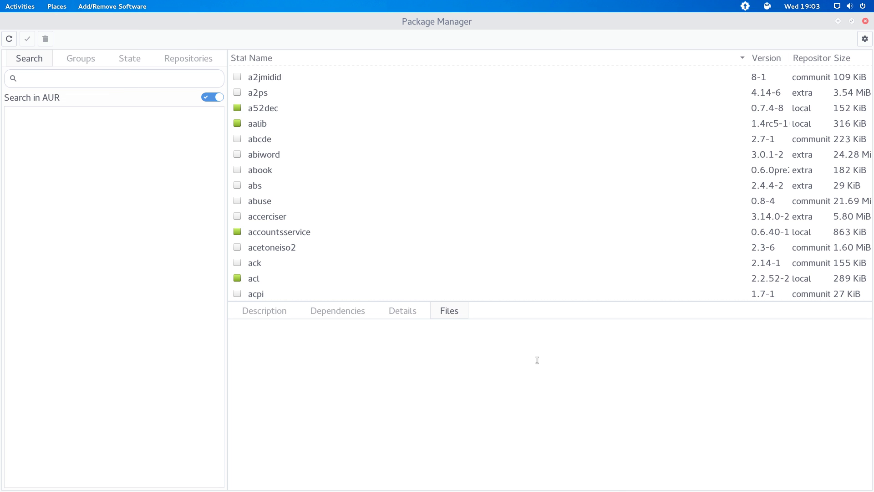
Browse down the package list and view the details of a few packages, including anthy.
{"action": "scroll", "coordinate": [290, 232], "scroll_direction": "down", "scroll_amount": 5}
{"action": "scroll", "coordinate": [289, 234], "scroll_direction": "down", "scroll_amount": 10}
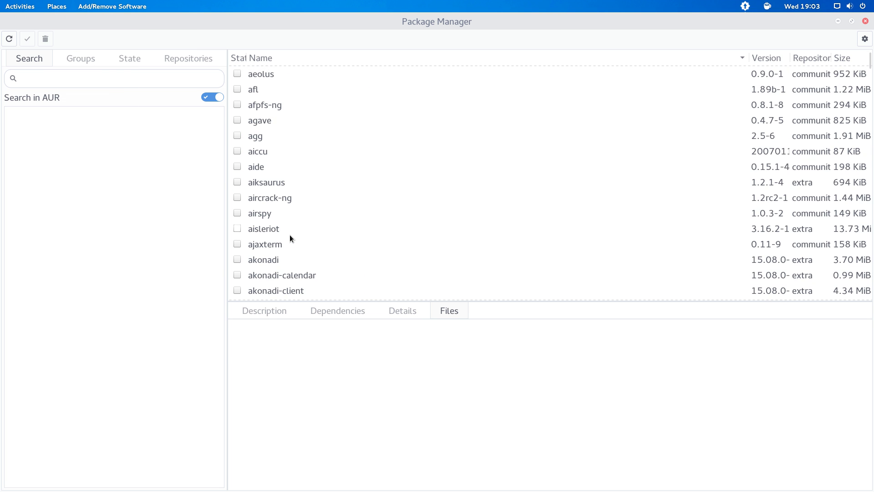
{"action": "left_click", "coordinate": [289, 234]}
{"action": "scroll", "coordinate": [289, 234], "scroll_direction": "down", "scroll_amount": 4}
{"action": "scroll", "coordinate": [290, 234], "scroll_direction": "down", "scroll_amount": 12}
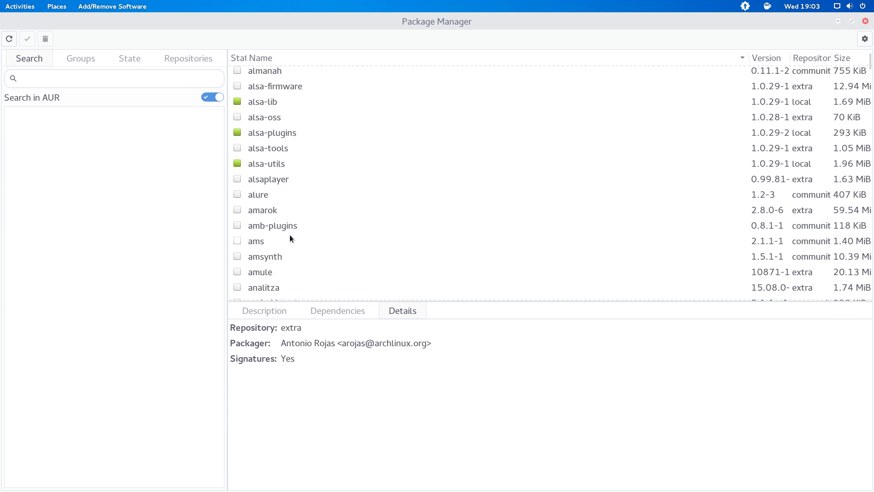
{"action": "left_click", "coordinate": [289, 234]}
{"action": "scroll", "coordinate": [290, 234], "scroll_direction": "down", "scroll_amount": 2}
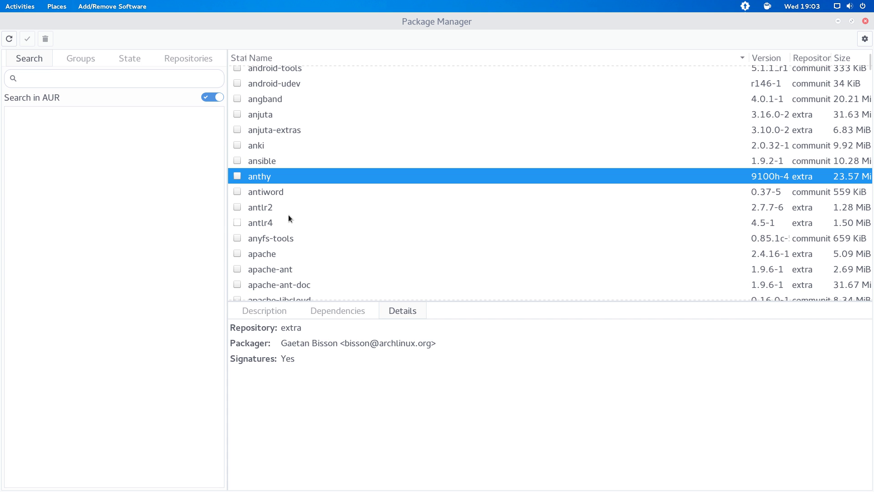
Mark the packages anthy and antlr2 for installation.
{"action": "right_click", "coordinate": [285, 178]}
{"action": "left_click", "coordinate": [318, 204]}
{"action": "right_click", "coordinate": [317, 206]}
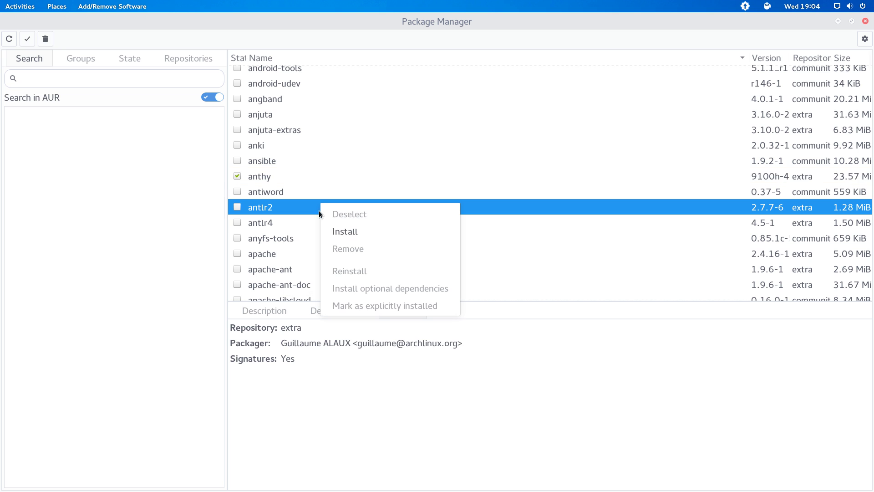
{"action": "left_click", "coordinate": [335, 231]}
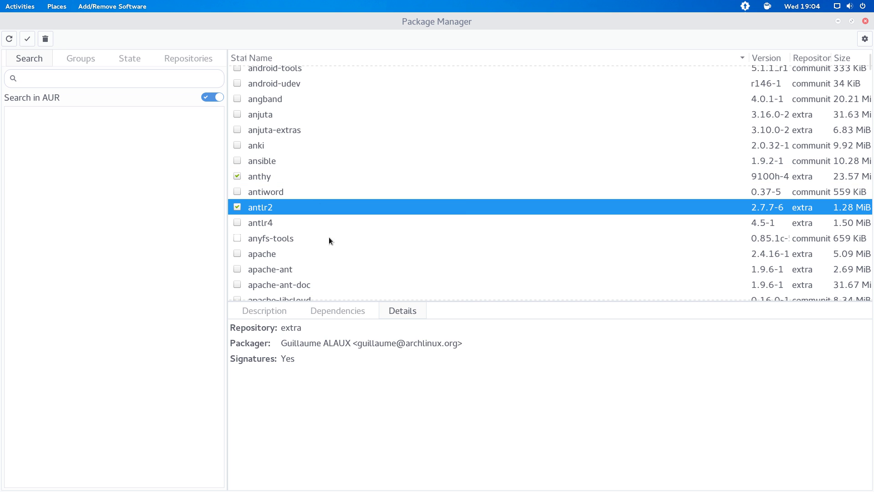
Browse the packages by group, state and repository, ending on the Installed state filter.
{"action": "left_click", "coordinate": [79, 55]}
{"action": "left_click", "coordinate": [142, 60]}
{"action": "left_click", "coordinate": [174, 59]}
{"action": "left_click", "coordinate": [114, 55]}
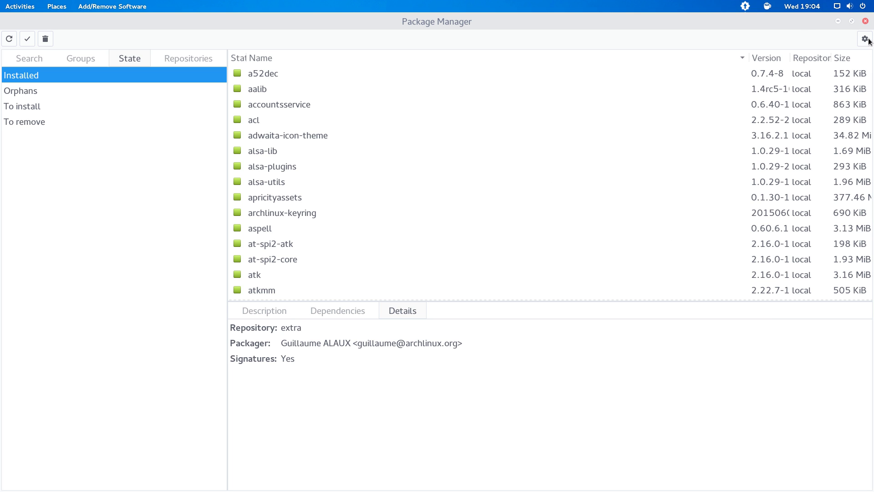
Switch repeatedly between the Package Manager and Terminal windows with the window switcher, ending on Terminal.
{"action": "key", "text": "alt+Tab"}
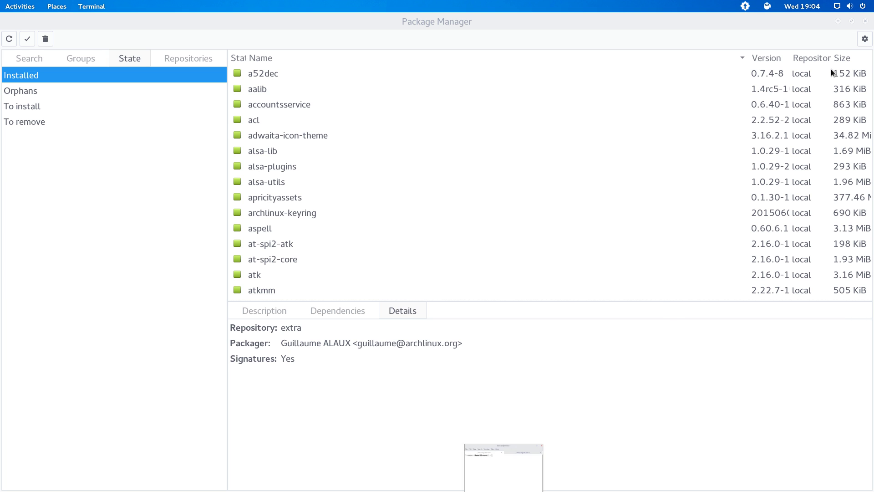
{"action": "key", "text": "alt+Tab"}
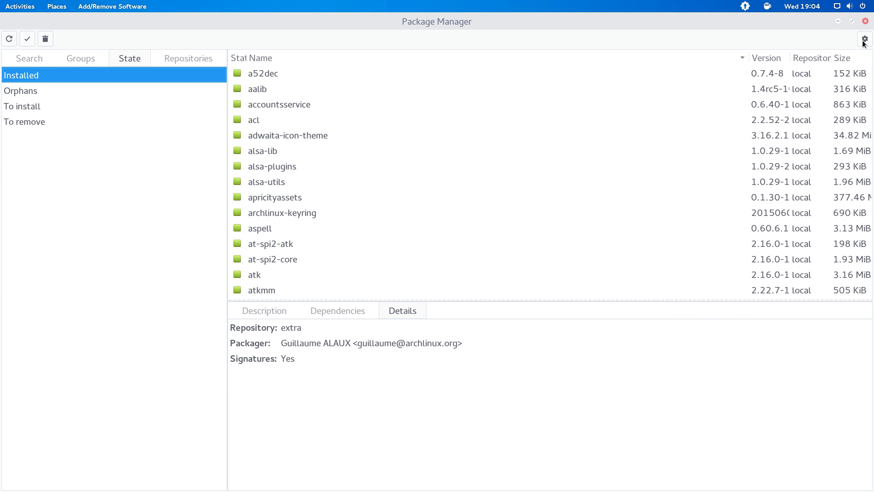
{"action": "key", "text": "alt+Tab"}
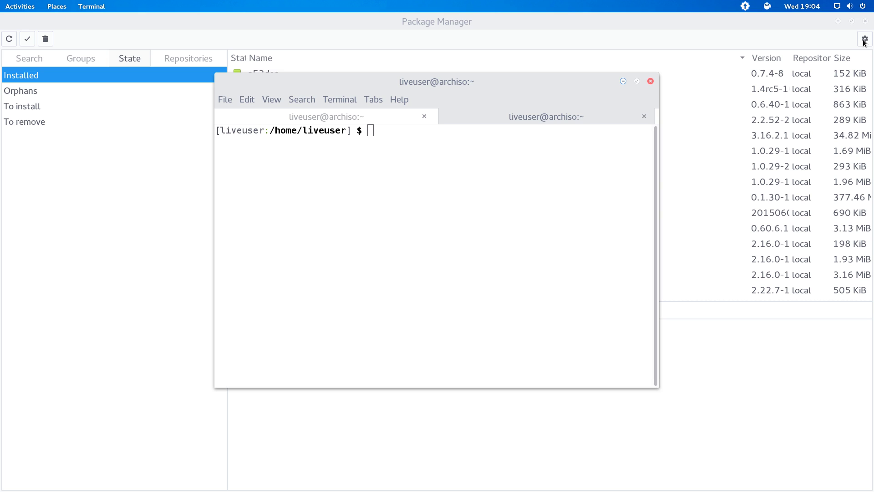
{"action": "key", "text": "alt+Tab"}
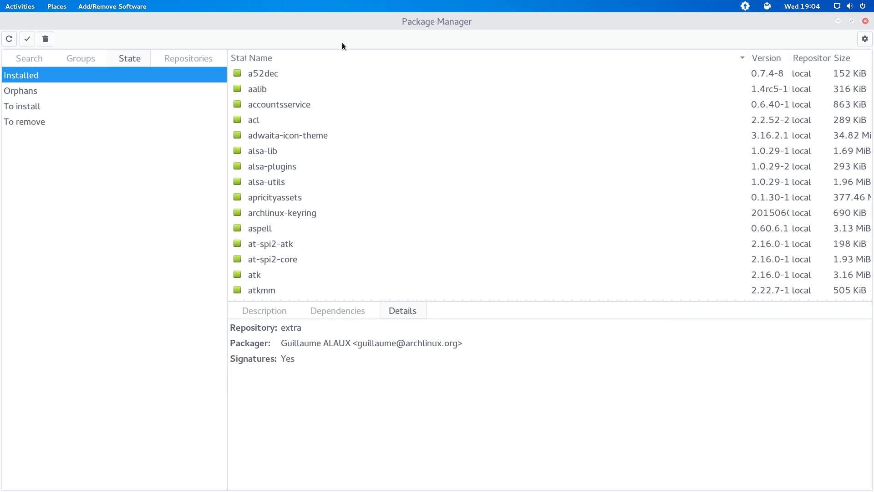
{"action": "key", "text": "alt+Tab"}
{"action": "key", "text": "alt+Tab"}
{"action": "key", "text": "alt+Tab"}
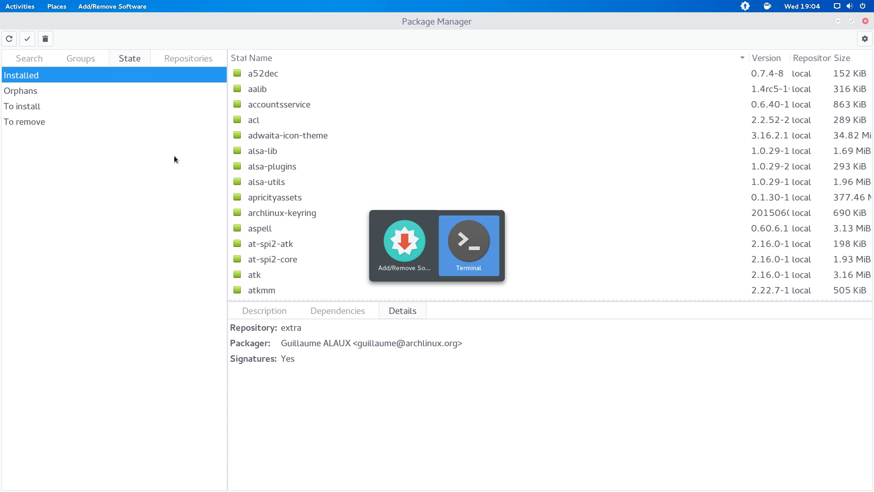
{"action": "key", "text": "alt+Tab"}
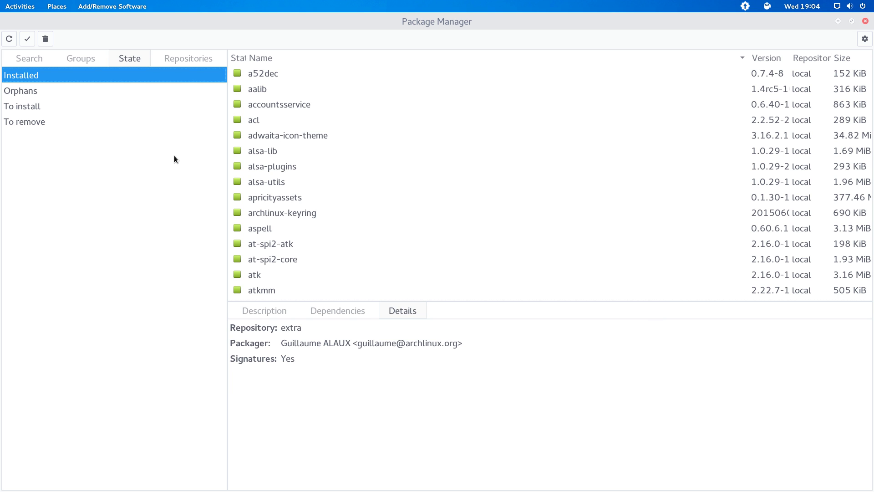
{"action": "key", "text": "alt+Tab"}
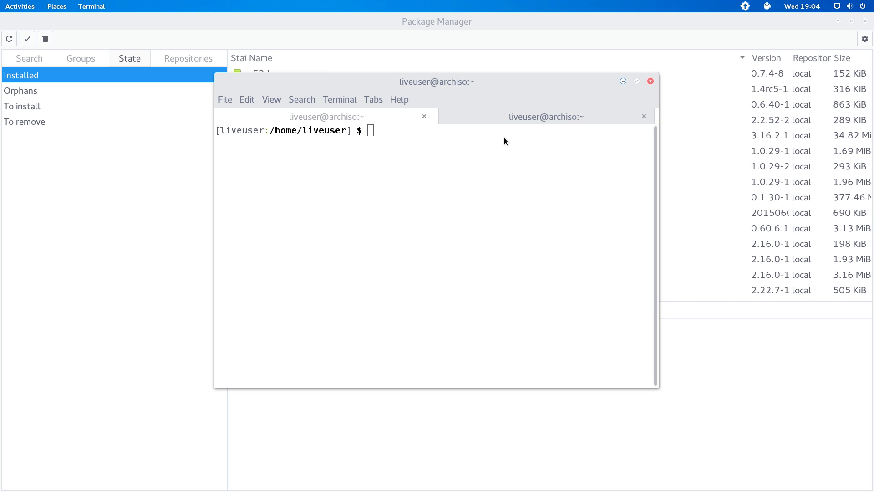
Switch between the Terminal's two tabs and return to the Package Manager window.
{"action": "key", "text": "ctrl+Page_Down"}
{"action": "key", "text": "ctrl+Page_Up"}
{"action": "key", "text": "alt+Tab"}
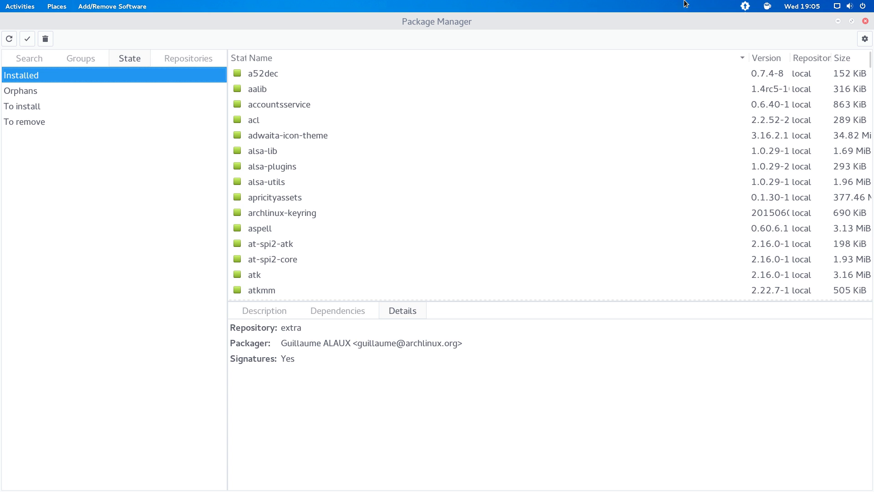
Enable auto suspend and the screensaver, and close the Package Manager window.
{"action": "left_click", "coordinate": [767, 7]}
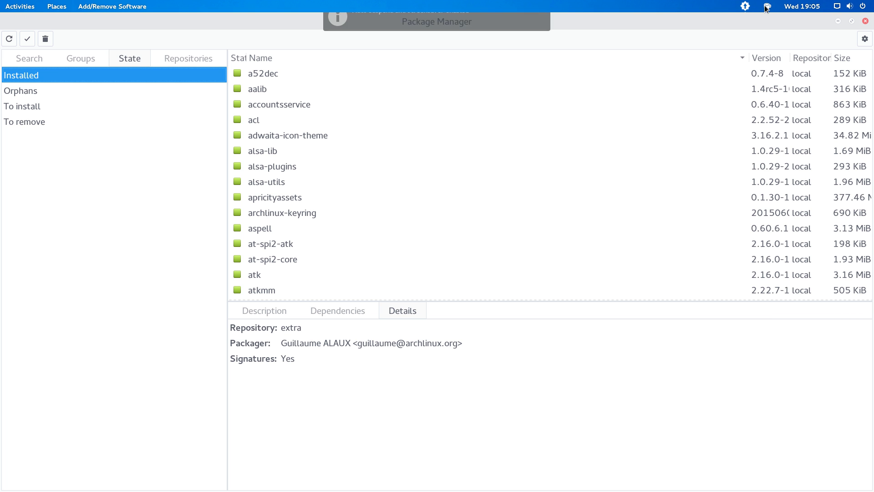
{"action": "left_click", "coordinate": [866, 21]}
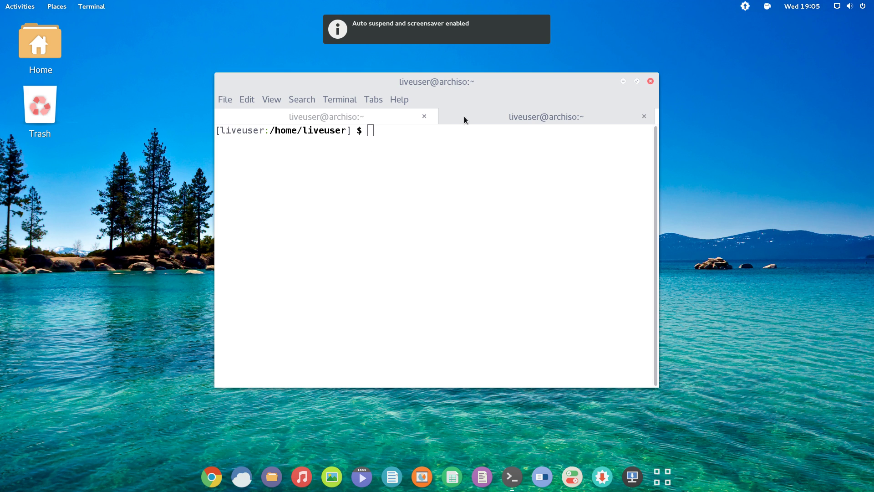
Cycle through the two tabs of the Terminal and open the Activities overview.
{"action": "key", "text": "ctrl+Page_Down"}
{"action": "key", "text": "ctrl+Page_Up"}
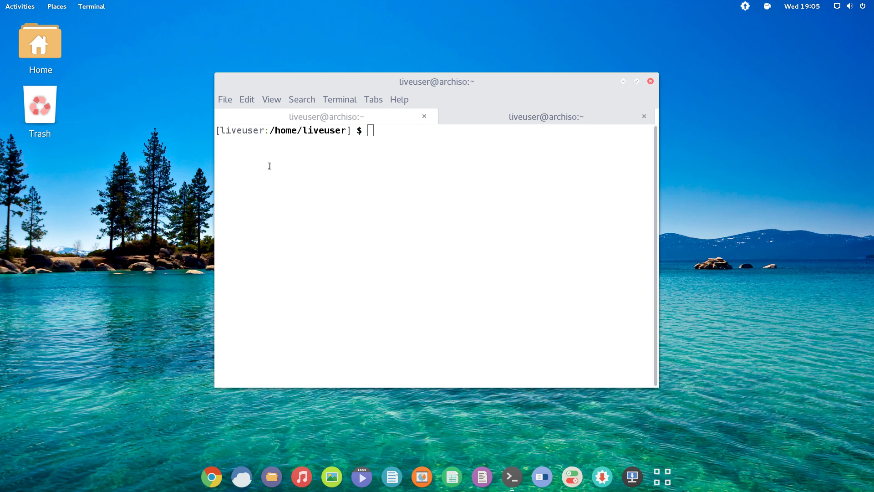
{"action": "mouse_move", "coordinate": [1, 1]}
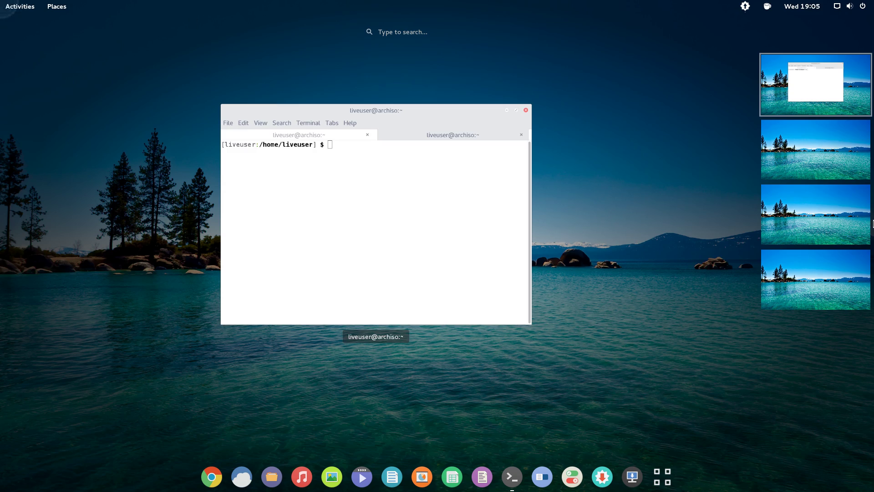
Switch to the empty second workspace and start the Apricity OS Installer there.
{"action": "left_click", "coordinate": [815, 158]}
{"action": "left_click", "coordinate": [98, 161]}
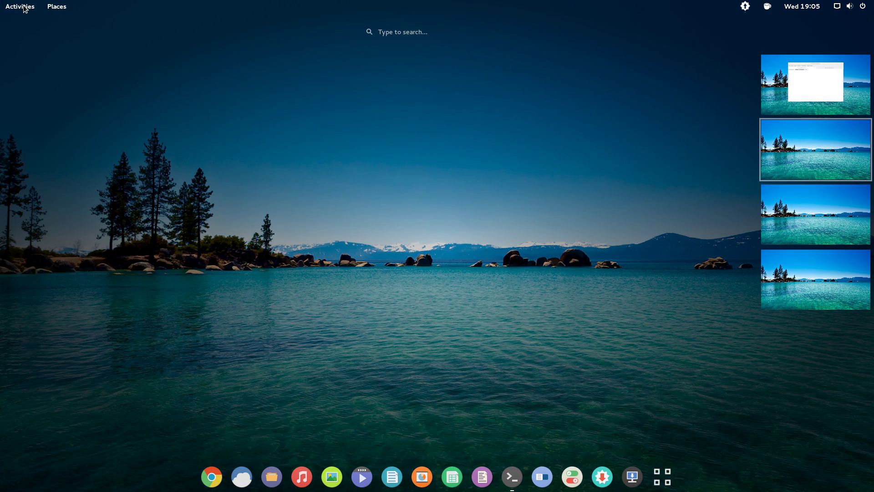
{"action": "left_click", "coordinate": [24, 8]}
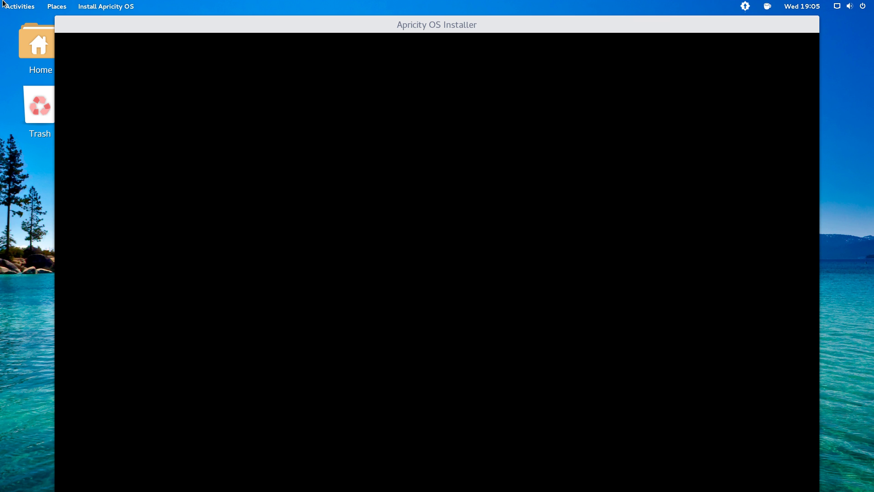
Open the system Settings and bring the All Settings window to the front through the Activities overview.
{"action": "left_click", "coordinate": [14, 6]}
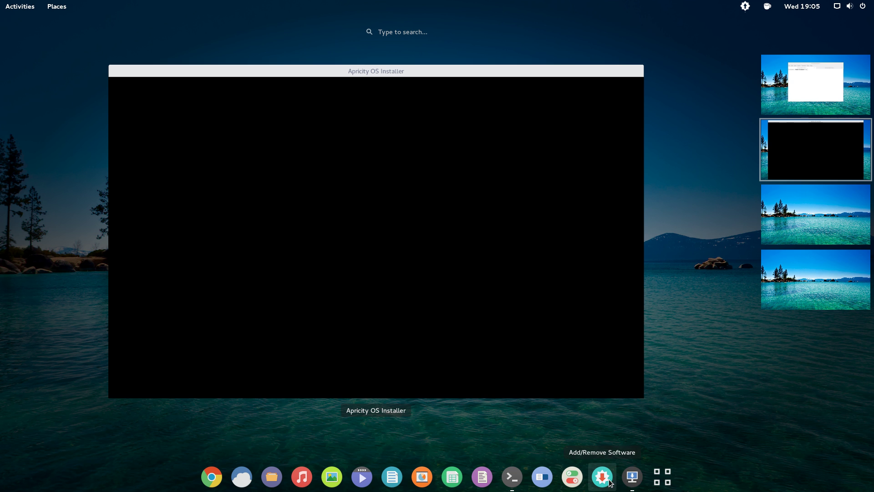
{"action": "left_click", "coordinate": [564, 483]}
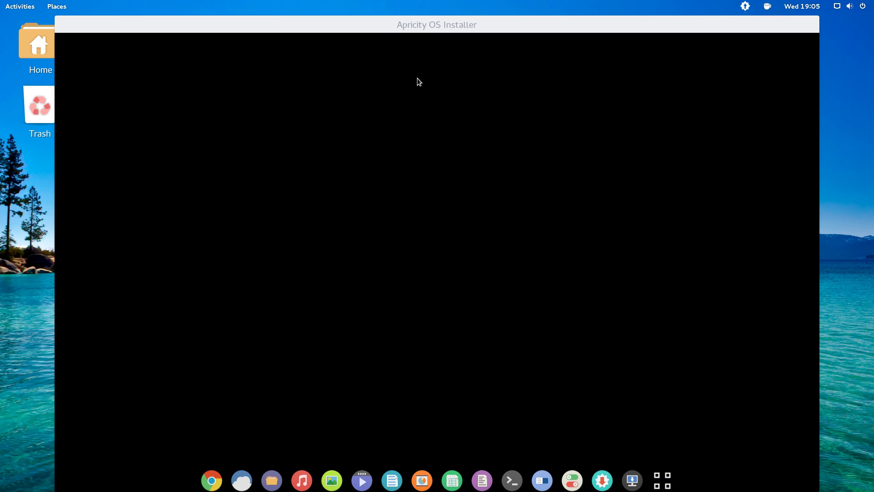
{"action": "mouse_move", "coordinate": [1, 2]}
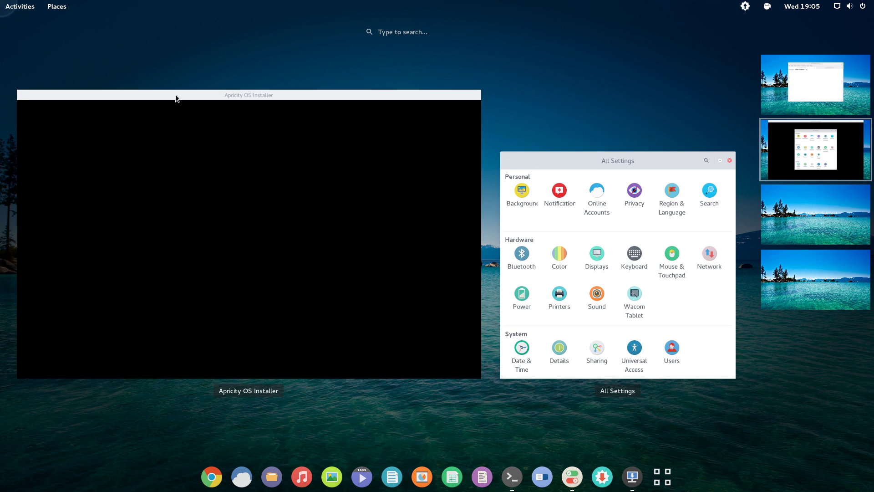
{"action": "left_click", "coordinate": [670, 271]}
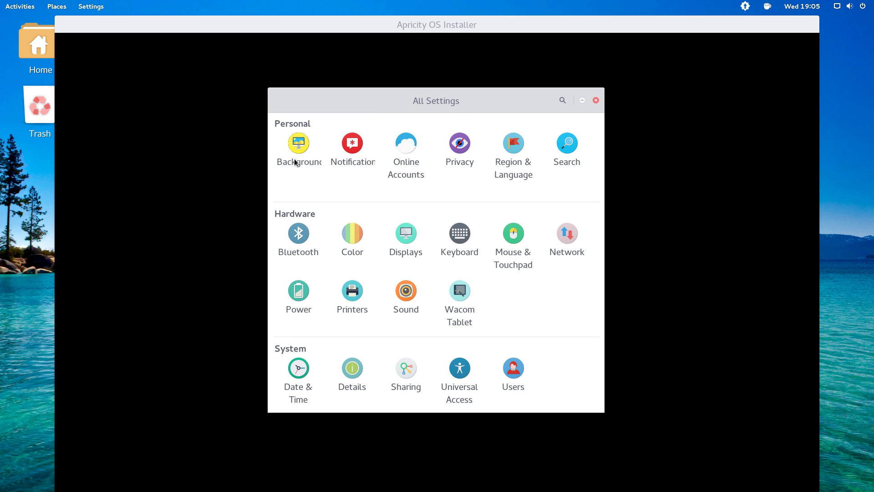
Look at the Online Accounts and Privacy settings, returning to All Settings.
{"action": "left_click", "coordinate": [391, 167]}
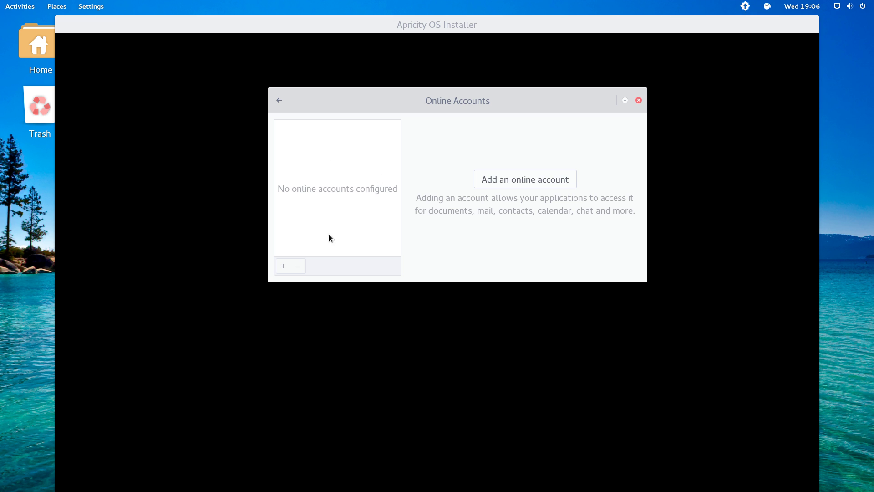
{"action": "left_click", "coordinate": [277, 100]}
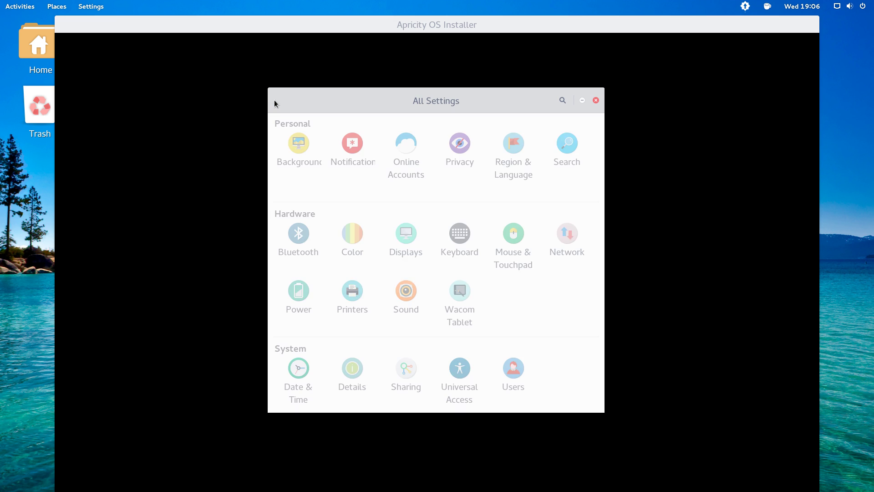
{"action": "left_click", "coordinate": [458, 151]}
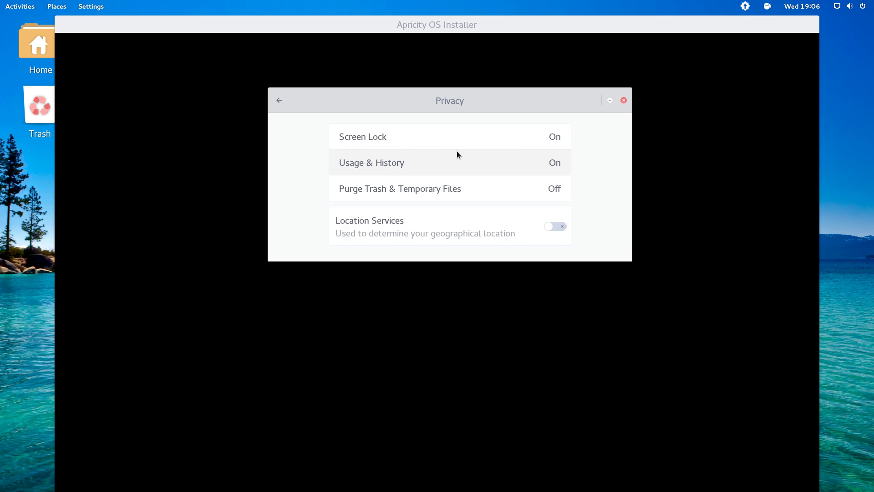
{"action": "left_click", "coordinate": [273, 99]}
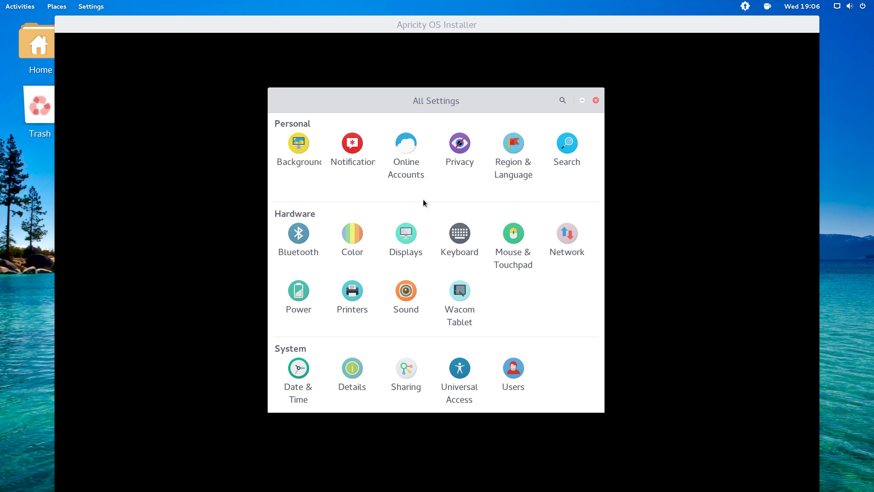
Look through the Network, Displays, Color and Power hardware settings, returning to All Settings.
{"action": "left_click", "coordinate": [573, 244]}
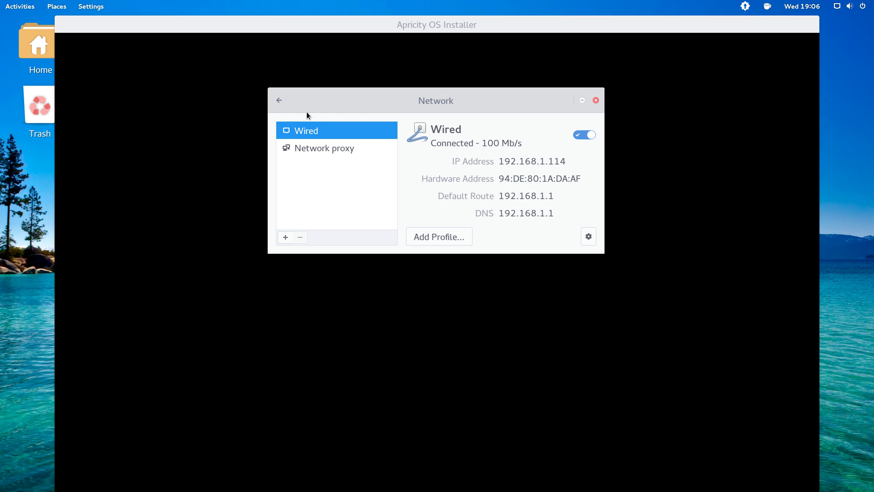
{"action": "left_click", "coordinate": [278, 101]}
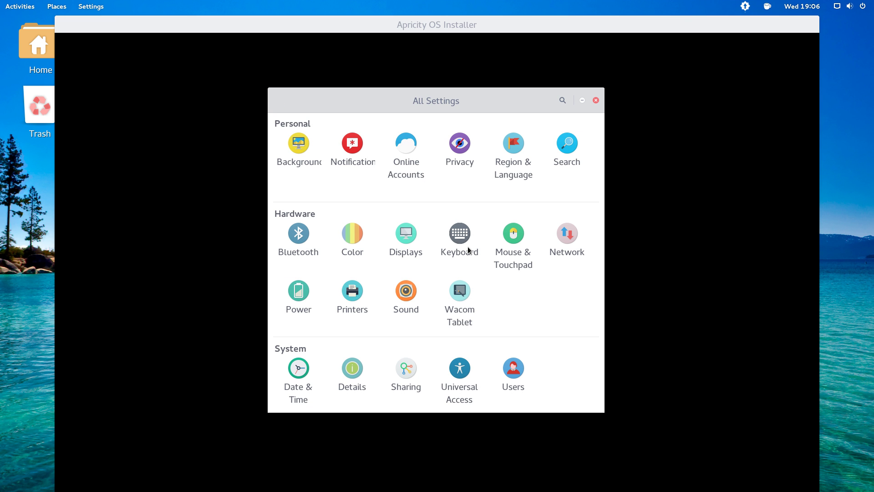
{"action": "left_click", "coordinate": [413, 238]}
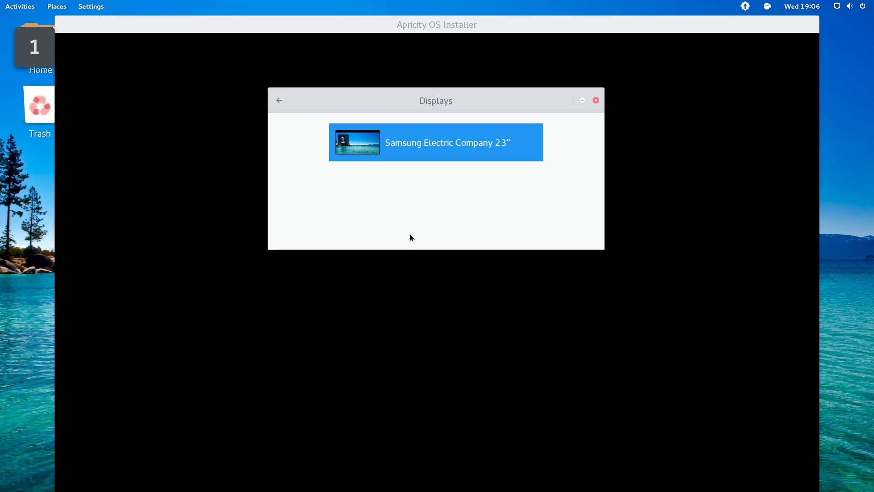
{"action": "left_click", "coordinate": [279, 99]}
{"action": "left_click", "coordinate": [357, 250]}
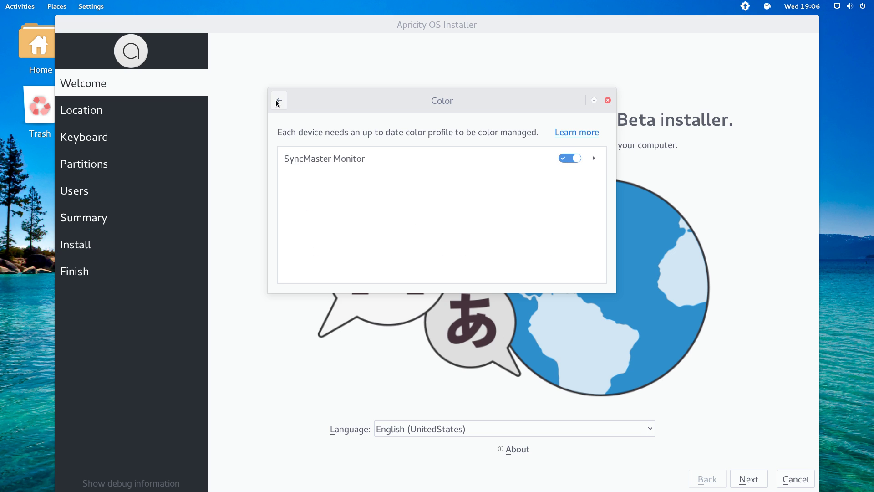
{"action": "left_click", "coordinate": [278, 100]}
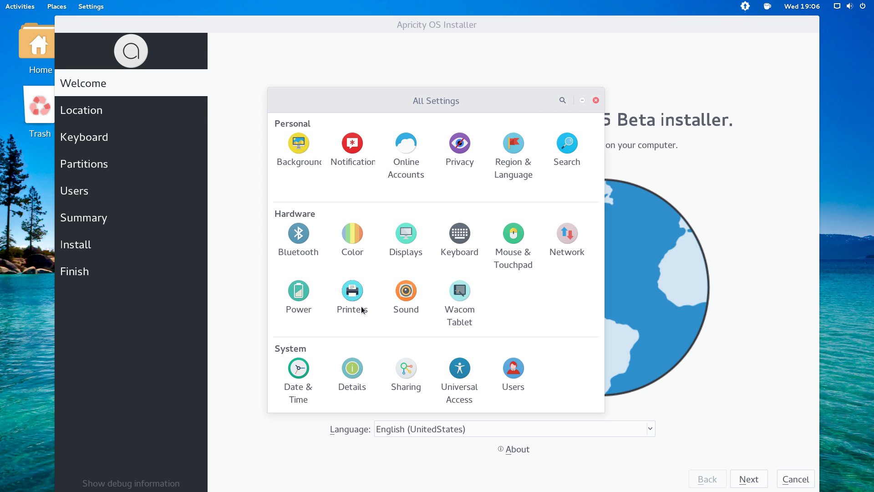
{"action": "left_click", "coordinate": [302, 300]}
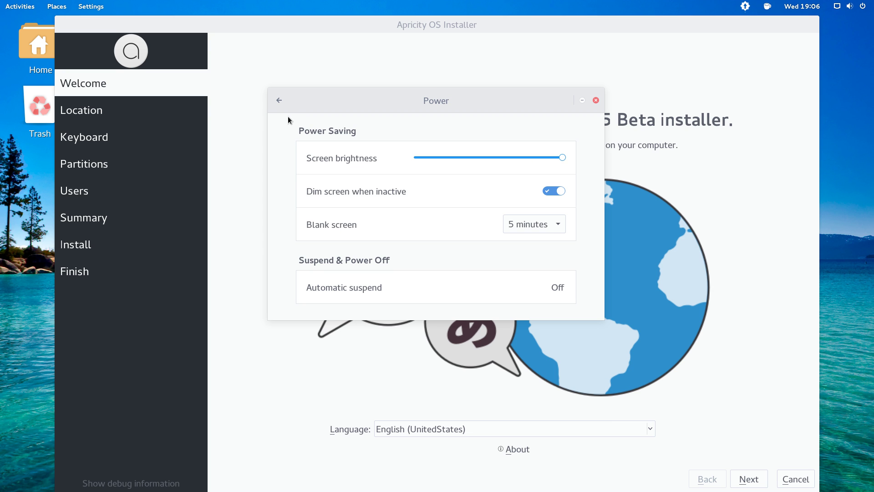
{"action": "left_click", "coordinate": [279, 102]}
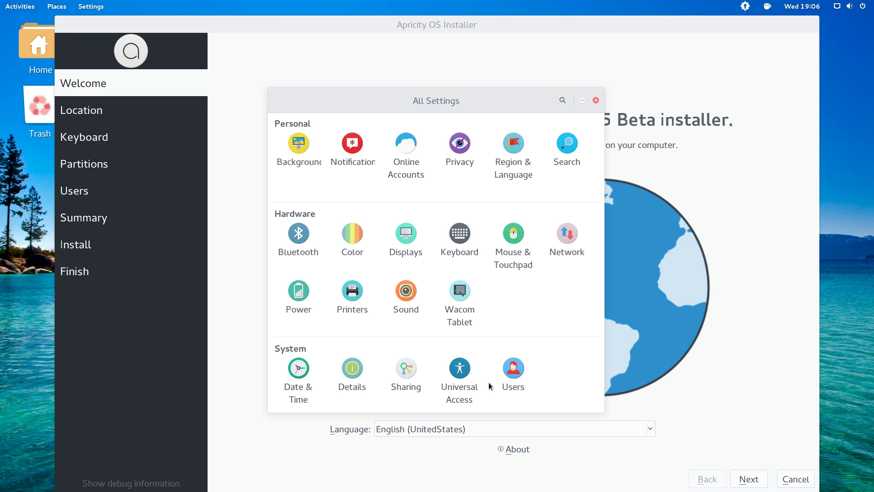
Look through the Sharing, Date & Time and Users system settings, and close the Settings window.
{"action": "left_click", "coordinate": [403, 389]}
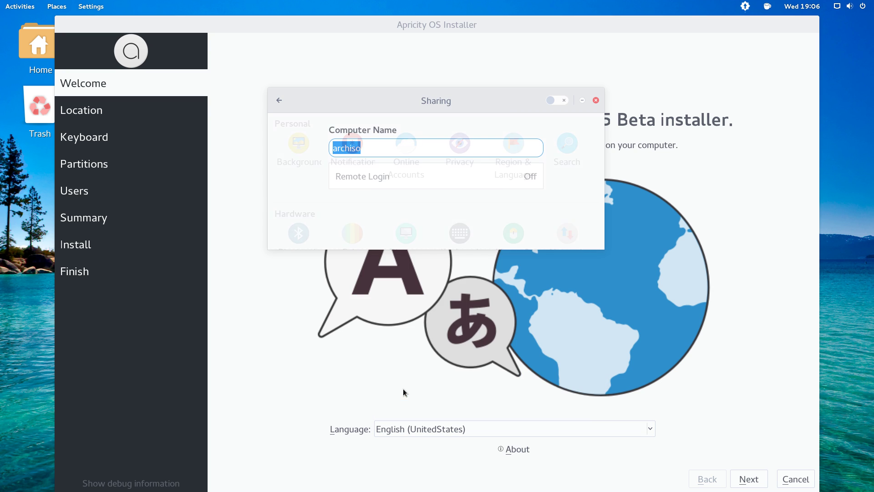
{"action": "left_click", "coordinate": [280, 100]}
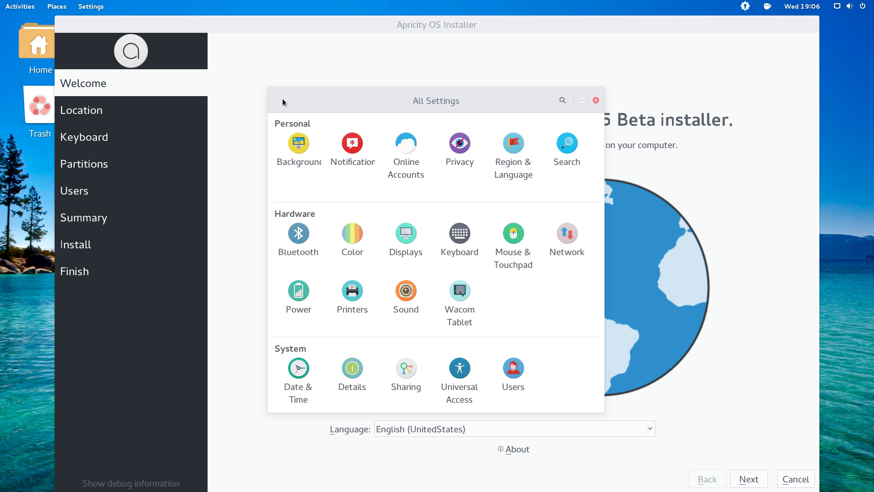
{"action": "left_click", "coordinate": [305, 367]}
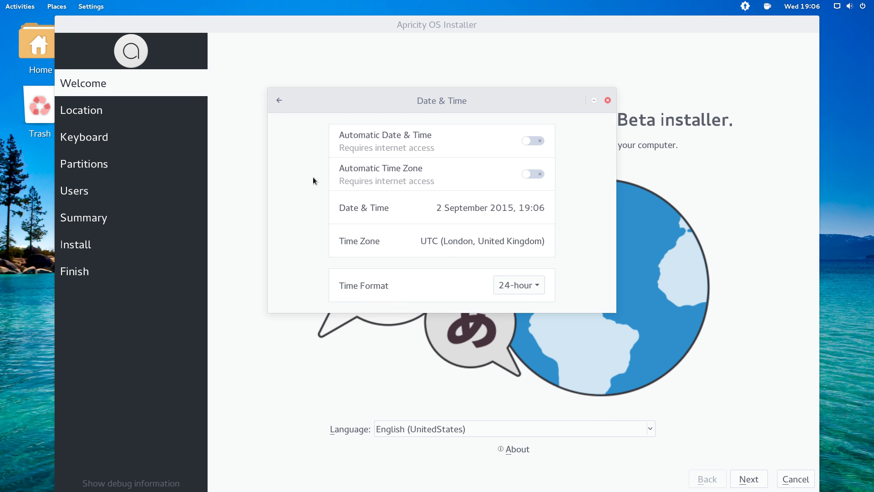
{"action": "left_click", "coordinate": [279, 102]}
{"action": "left_click", "coordinate": [521, 392]}
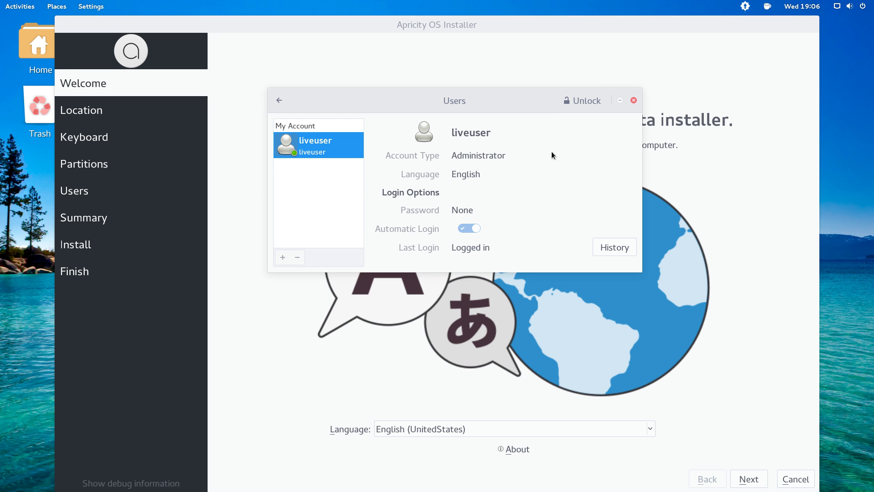
{"action": "left_click", "coordinate": [632, 100]}
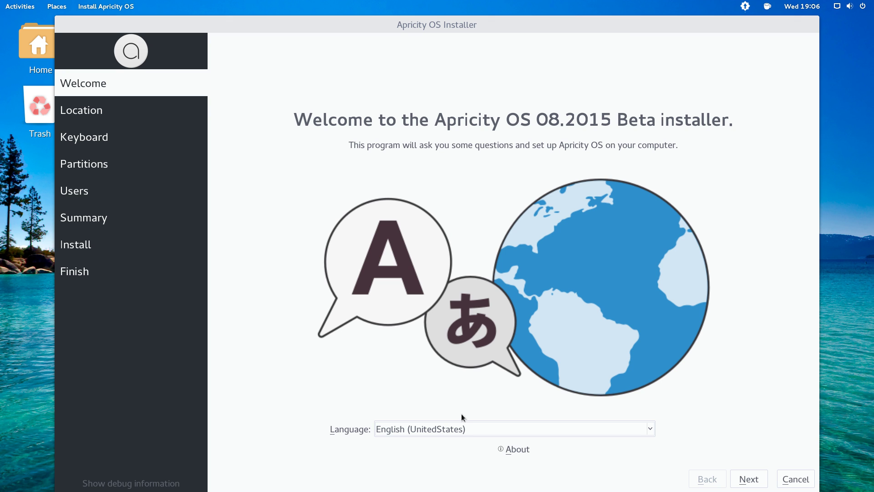
Examine the list of languages on the installer's Welcome page, keeping English (UnitedStates).
{"action": "left_click", "coordinate": [449, 429]}
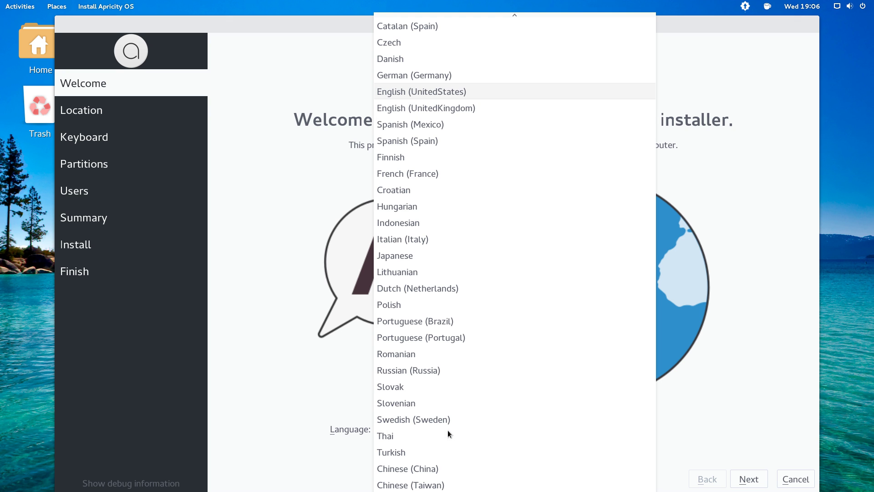
{"action": "left_click", "coordinate": [256, 276]}
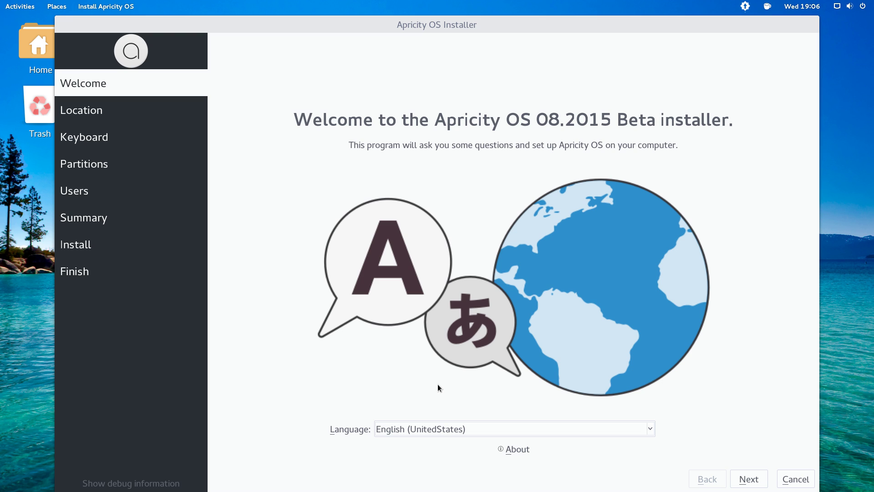
{"action": "left_click", "coordinate": [453, 431]}
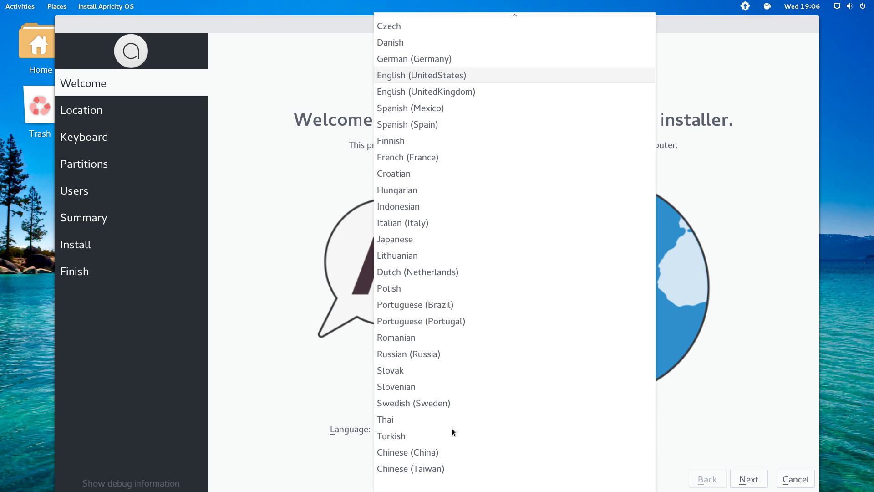
{"action": "left_click", "coordinate": [278, 392]}
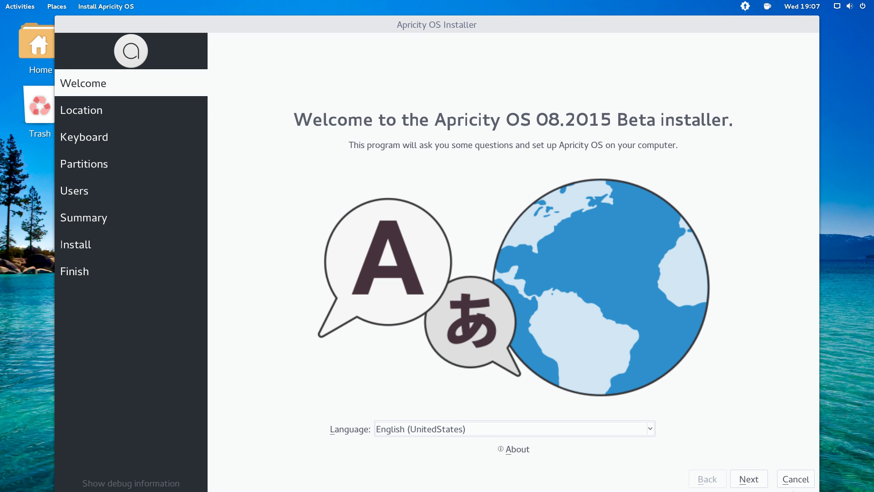
Go through the installer's Location and Keyboard pages to Partitions with the preset choices, and cancel the installation.
{"action": "left_click", "coordinate": [747, 482]}
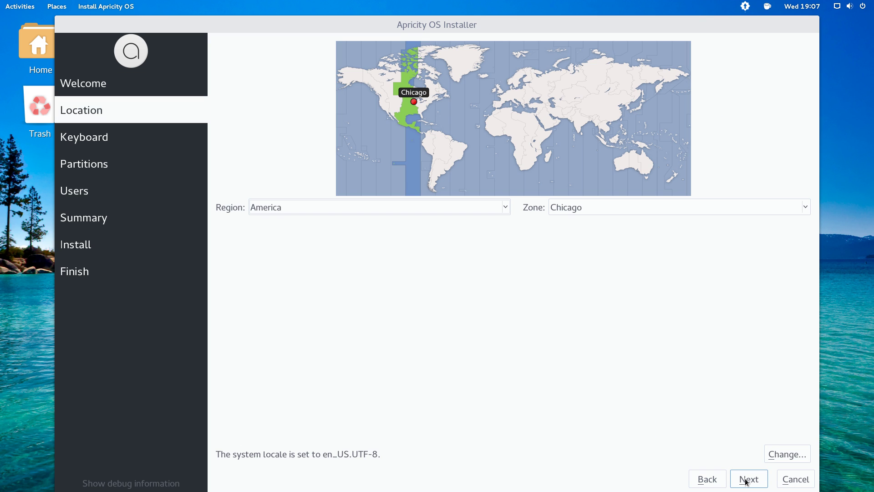
{"action": "left_click", "coordinate": [748, 482]}
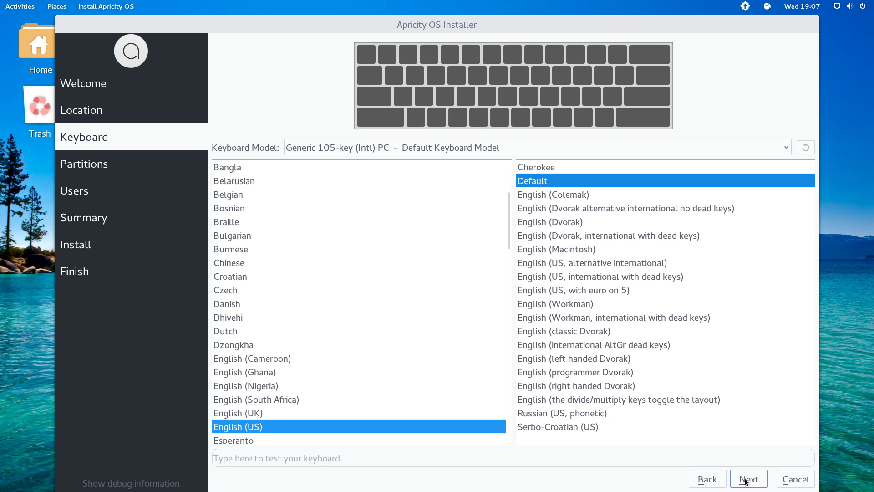
{"action": "left_click", "coordinate": [748, 482]}
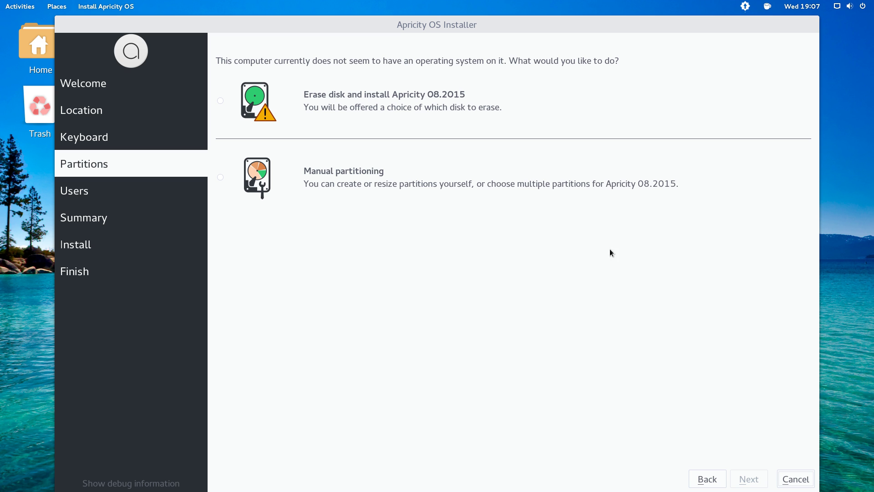
{"action": "left_click", "coordinate": [795, 479]}
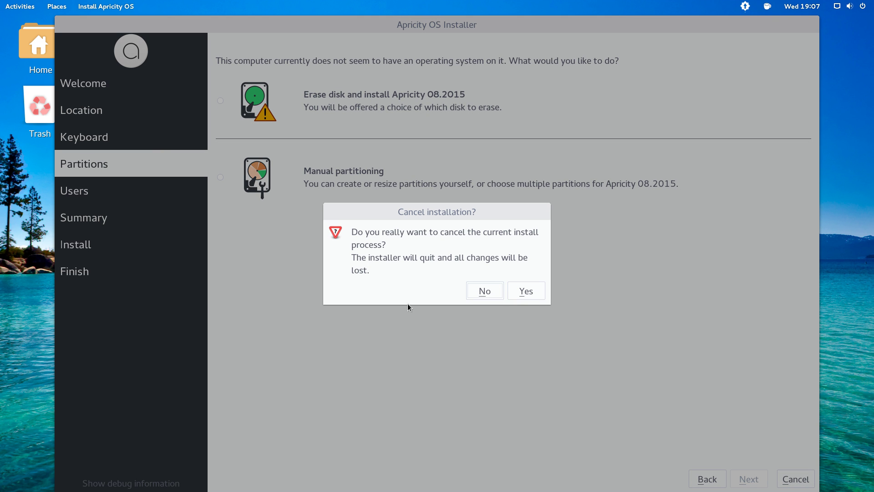
{"action": "left_click", "coordinate": [526, 296]}
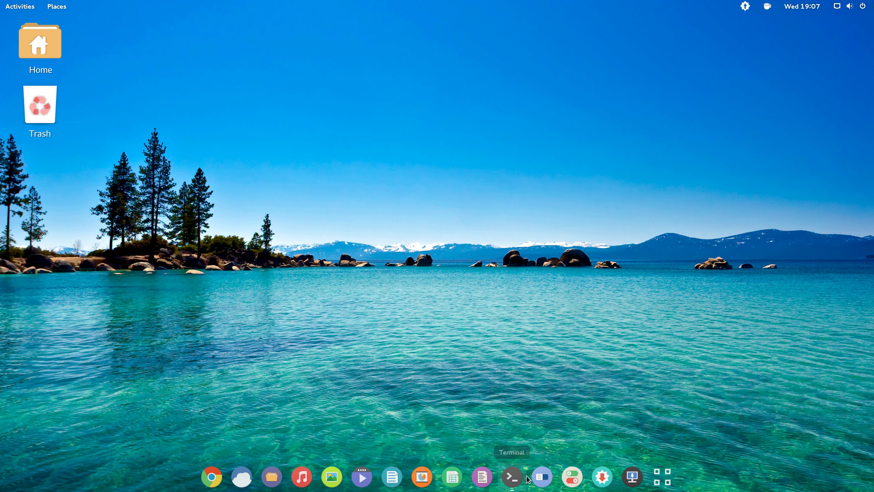
Open Tweak Tool and look through its Desktop settings and the list of Extensions.
{"action": "left_click", "coordinate": [545, 476]}
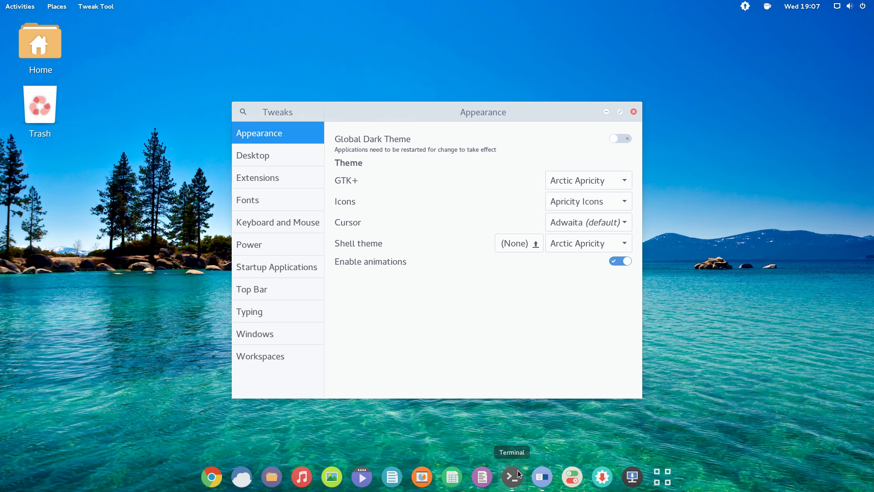
{"action": "left_click", "coordinate": [295, 160]}
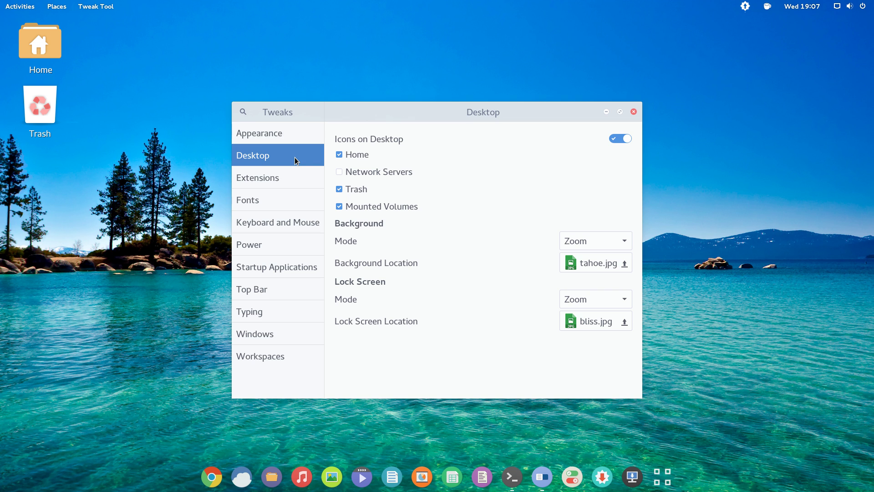
{"action": "left_click", "coordinate": [289, 176]}
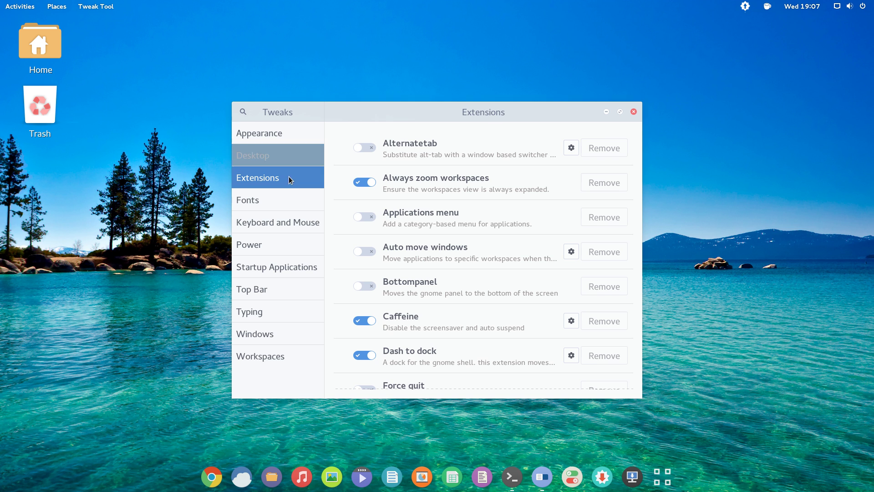
{"action": "scroll", "coordinate": [435, 211], "scroll_direction": "down", "scroll_amount": 10}
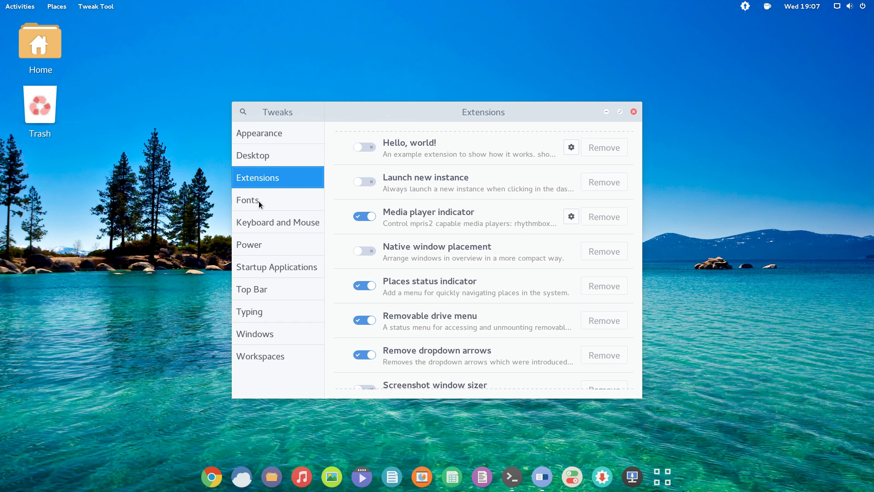
Look through the Tweak Tool categories from Workspaces and Typing through Startup Applications back up to Appearance, and close the tool.
{"action": "key", "text": "End"}
{"action": "key", "text": "Home"}
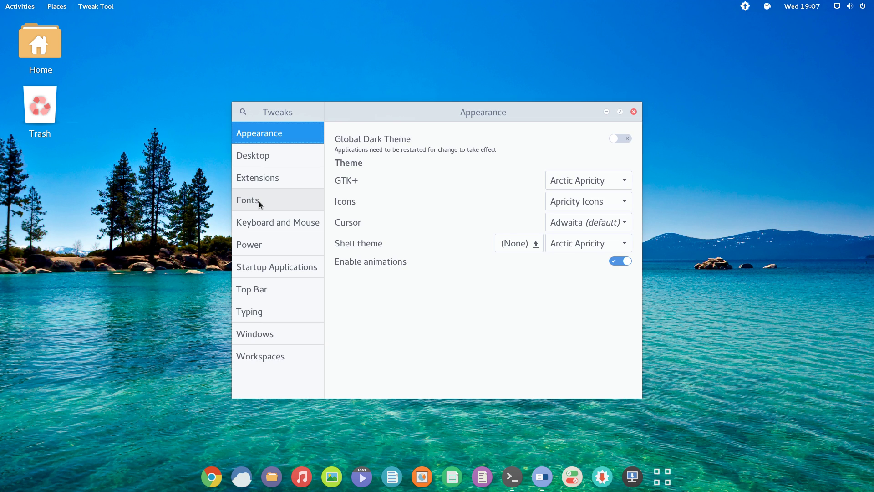
{"action": "key", "text": "End"}
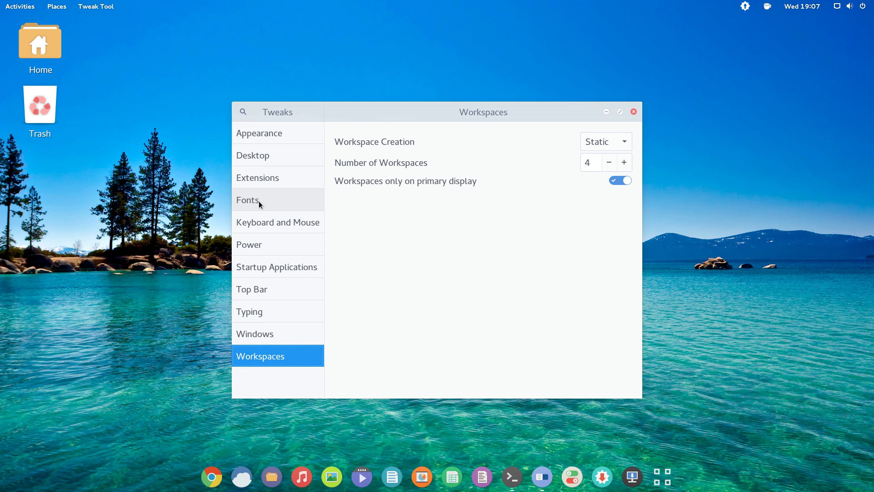
{"action": "key", "text": "Up"}
{"action": "key", "text": "Up"}
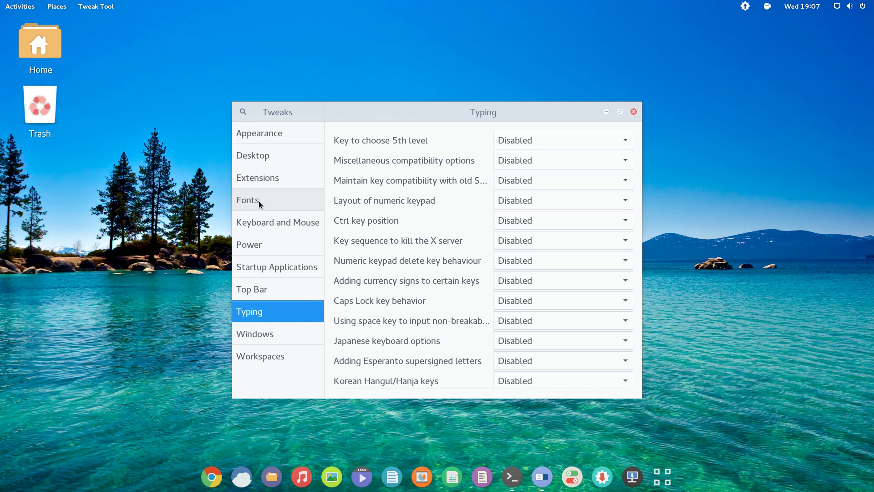
{"action": "key", "text": "Up"}
{"action": "key", "text": "Up"}
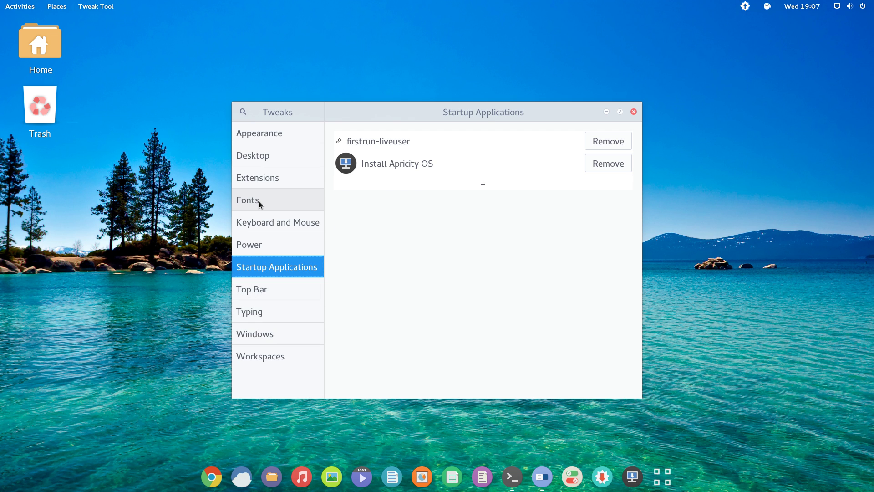
{"action": "key", "text": "Up"}
{"action": "key", "text": "Up"}
{"action": "key", "text": "Up"}
{"action": "key", "text": "Up"}
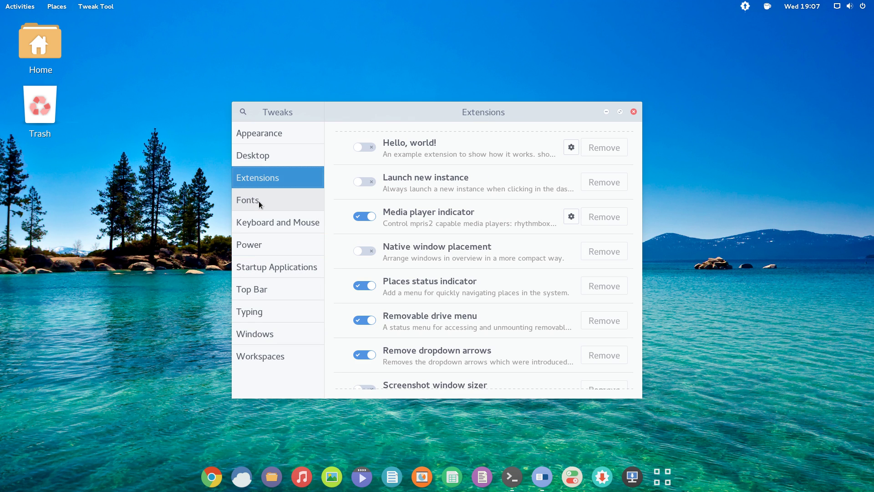
{"action": "key", "text": "Up"}
{"action": "key", "text": "Up"}
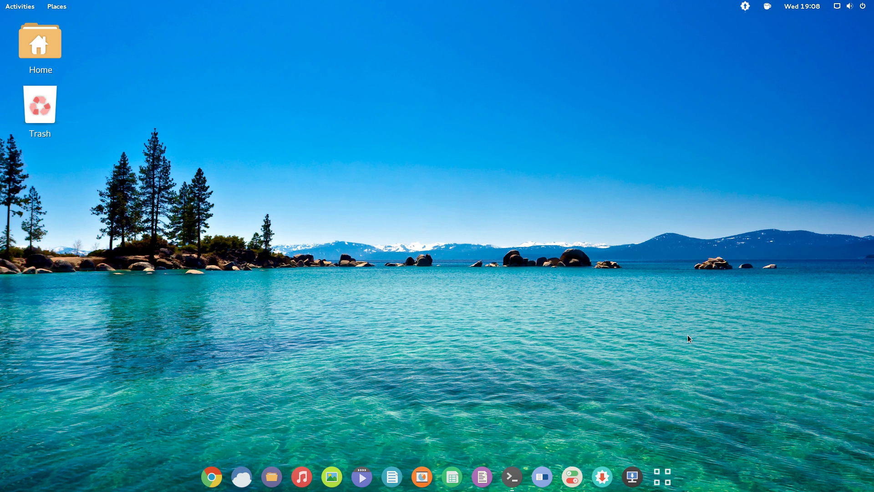
Open gedit, view the Document Statistics of the blank document, and close the statistics dialog.
{"action": "left_click", "coordinate": [483, 479]}
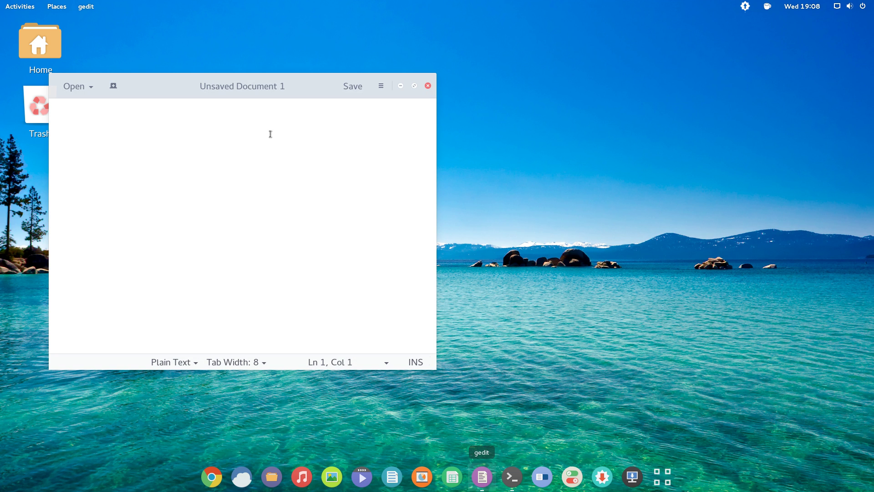
{"action": "left_click", "coordinate": [381, 86]}
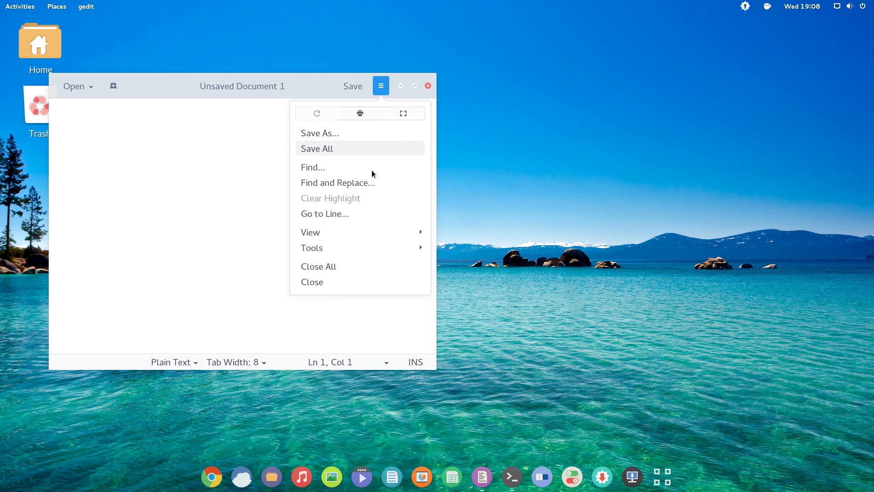
{"action": "left_click", "coordinate": [345, 246]}
{"action": "left_click", "coordinate": [324, 198]}
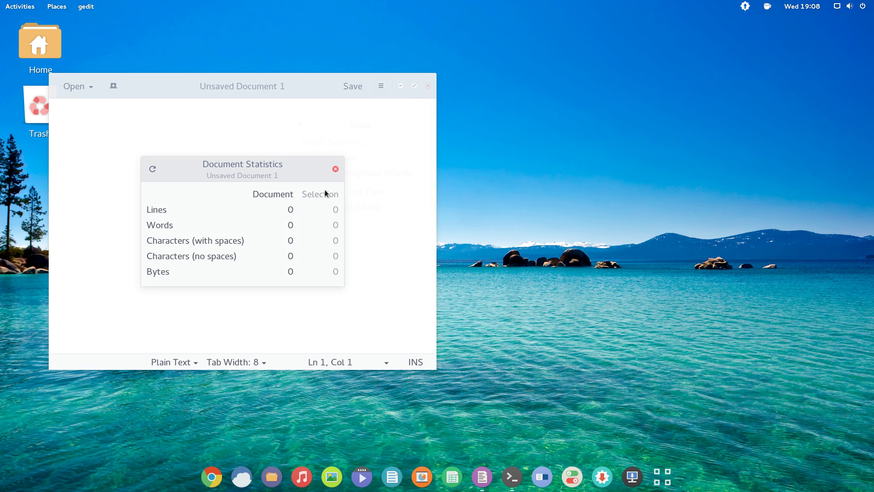
{"action": "left_click", "coordinate": [336, 169]}
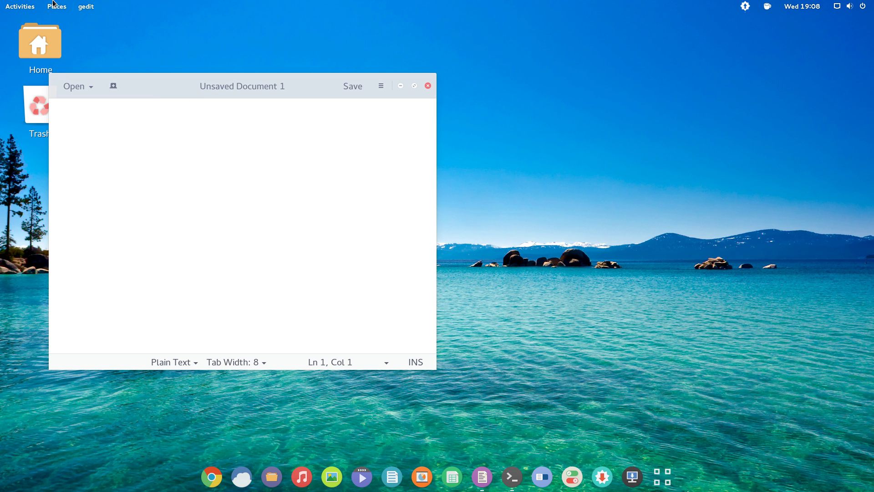
View gedit's version information and Credits in its About dialog, and close the dialog.
{"action": "left_click", "coordinate": [84, 6]}
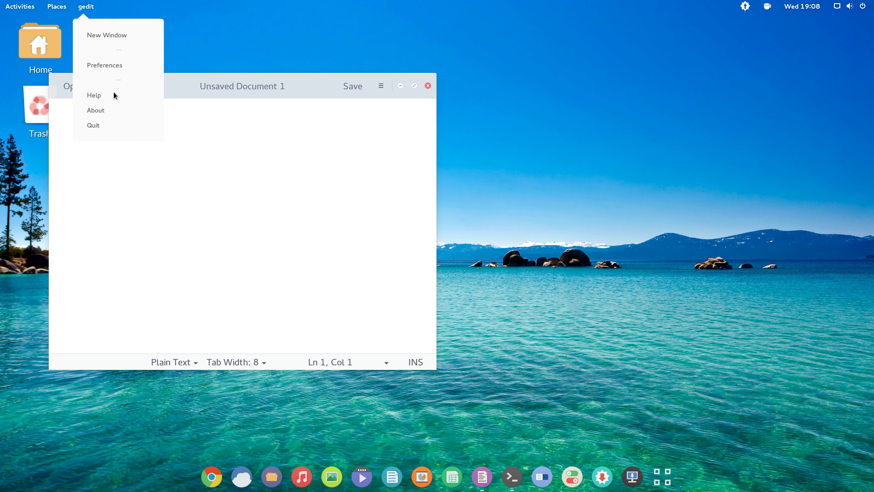
{"action": "left_click", "coordinate": [109, 110]}
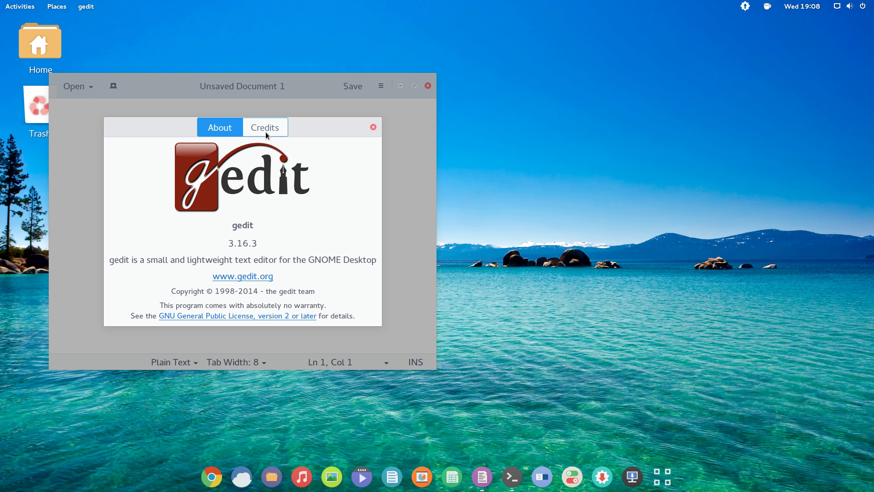
{"action": "left_click", "coordinate": [266, 133]}
{"action": "left_click", "coordinate": [228, 132]}
{"action": "left_click", "coordinate": [373, 127]}
Browse the Network location from the list of Places, and close the file manager window.
{"action": "left_click", "coordinate": [48, 4]}
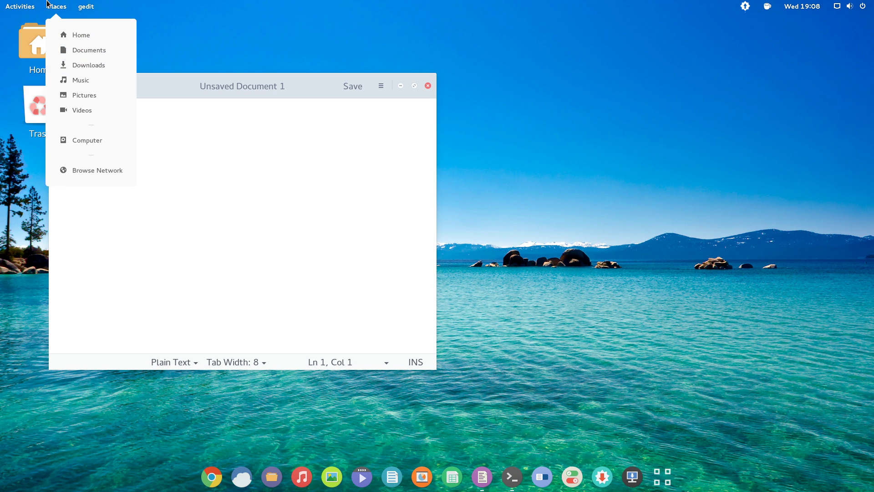
{"action": "left_click", "coordinate": [95, 172]}
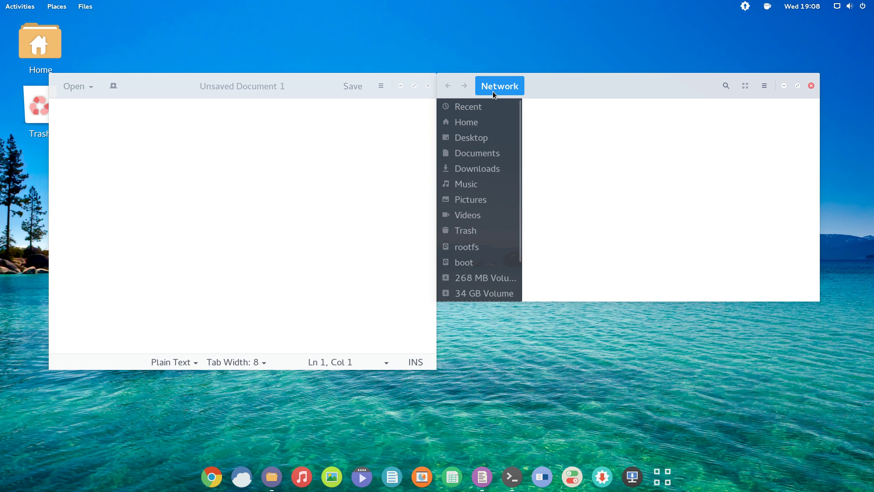
{"action": "left_click", "coordinate": [811, 85]}
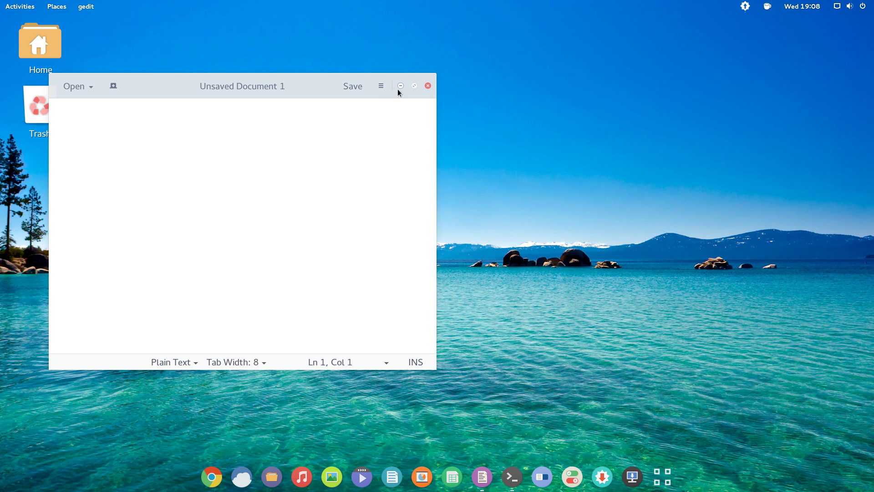
Close gedit and view the workspaces in the Activities overview before returning to the desktop.
{"action": "left_click", "coordinate": [428, 86]}
{"action": "left_click", "coordinate": [6, 3]}
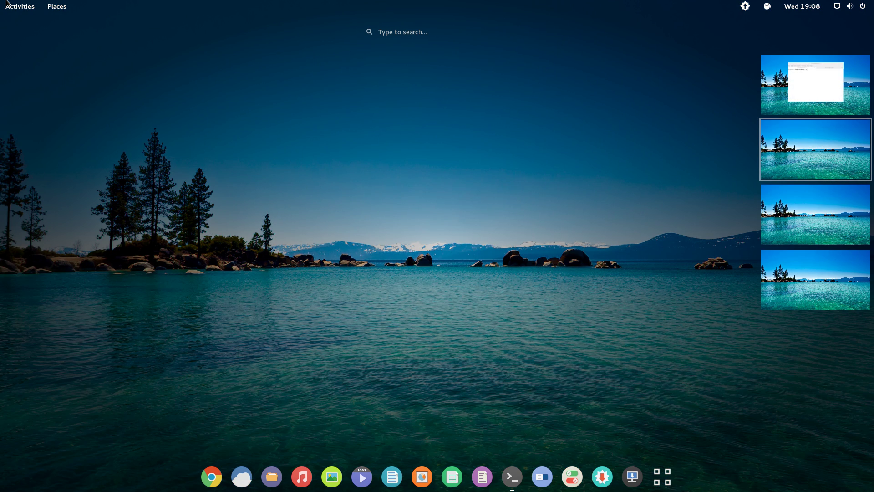
{"action": "left_click", "coordinate": [6, 2]}
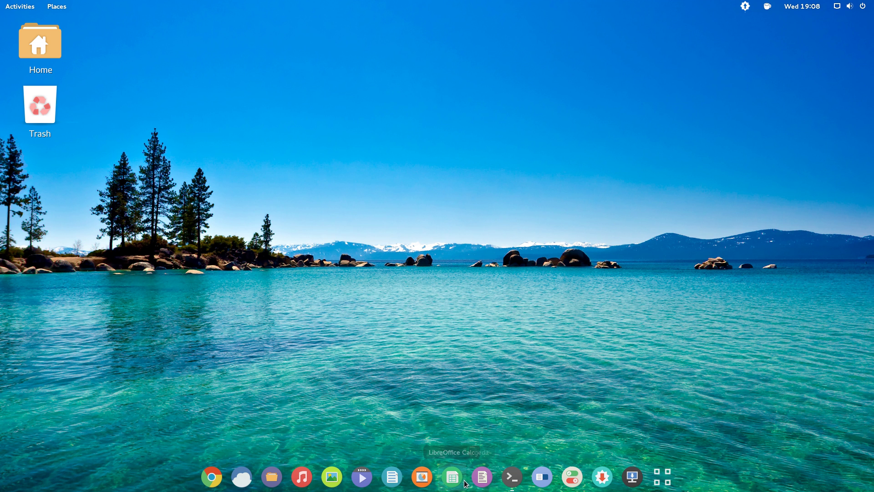
Open LibreOffice Writer, check the version in the About LibreOffice dialog, and close Writer.
{"action": "left_click", "coordinate": [395, 477]}
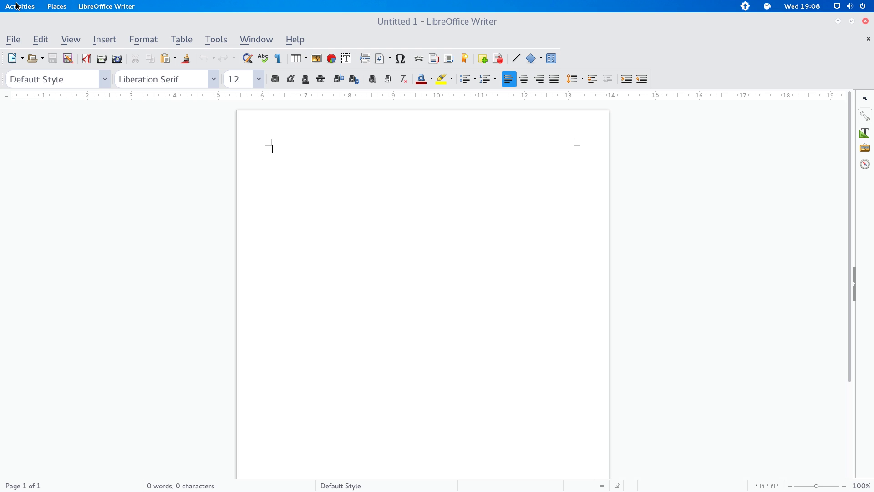
{"action": "left_click", "coordinate": [292, 39]}
{"action": "left_click", "coordinate": [305, 117]}
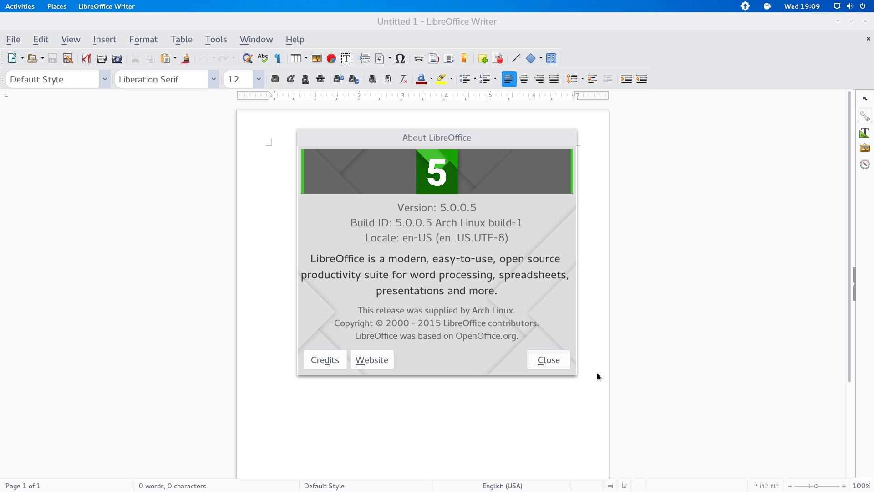
{"action": "left_click", "coordinate": [556, 362]}
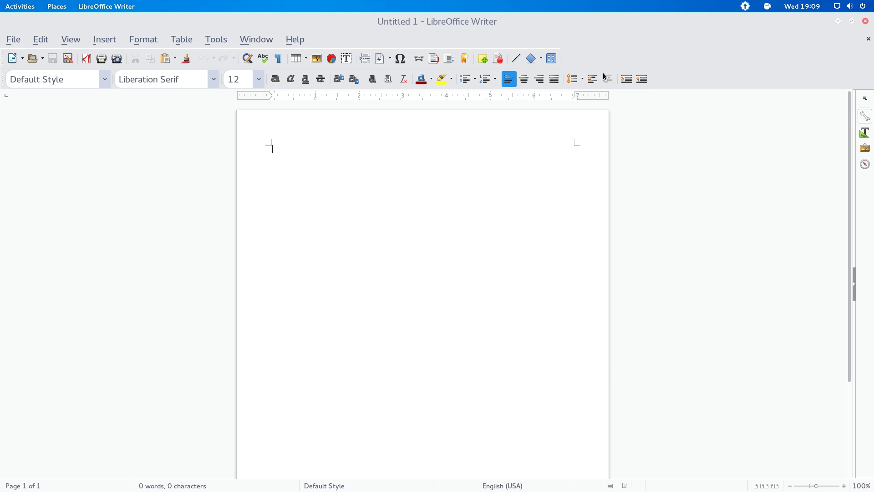
{"action": "left_click", "coordinate": [866, 21]}
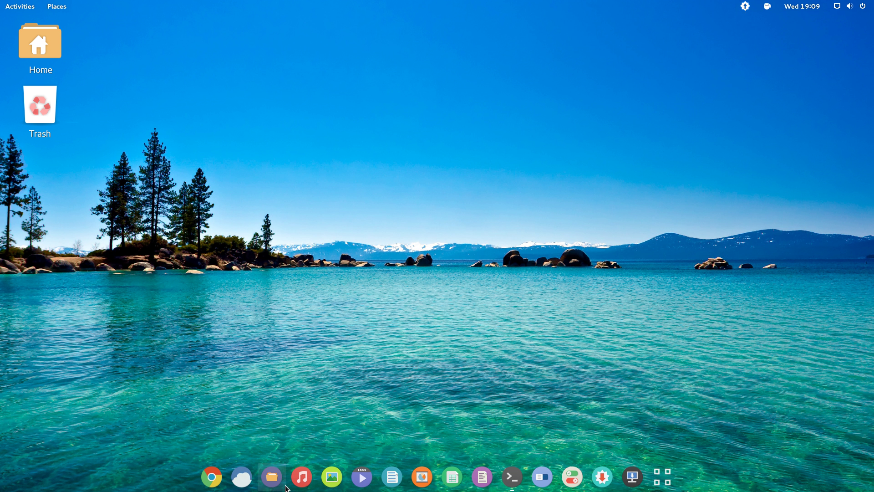
Open the Music application, view the About, Credits and License pages of its About dialog, and close it.
{"action": "left_click", "coordinate": [301, 478]}
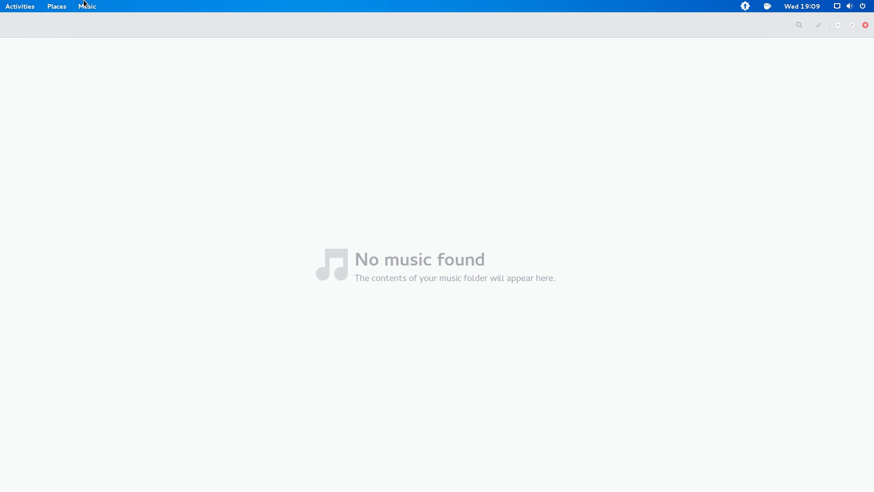
{"action": "left_click", "coordinate": [84, 3]}
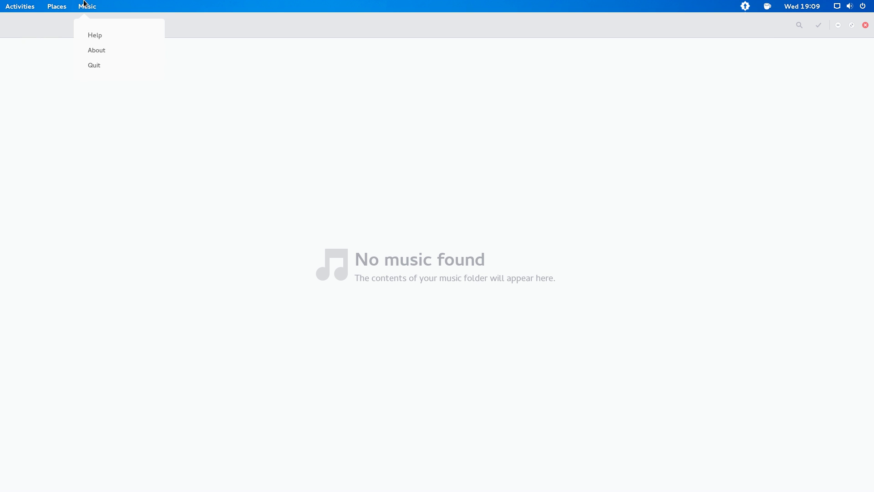
{"action": "left_click", "coordinate": [97, 49]}
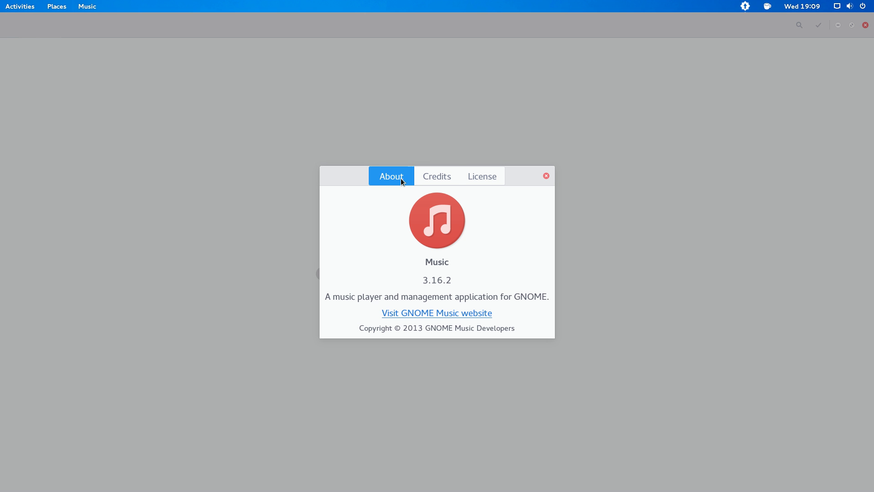
{"action": "left_click", "coordinate": [430, 175]}
{"action": "left_click", "coordinate": [471, 175]}
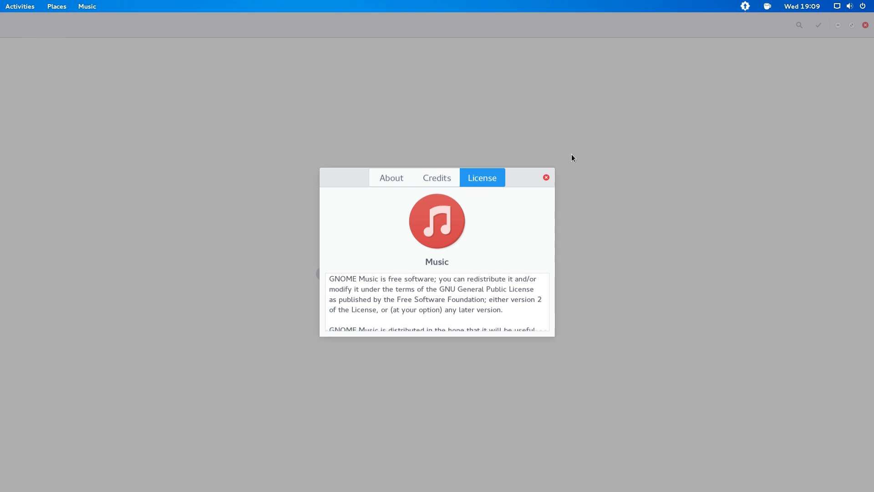
{"action": "left_click", "coordinate": [865, 24]}
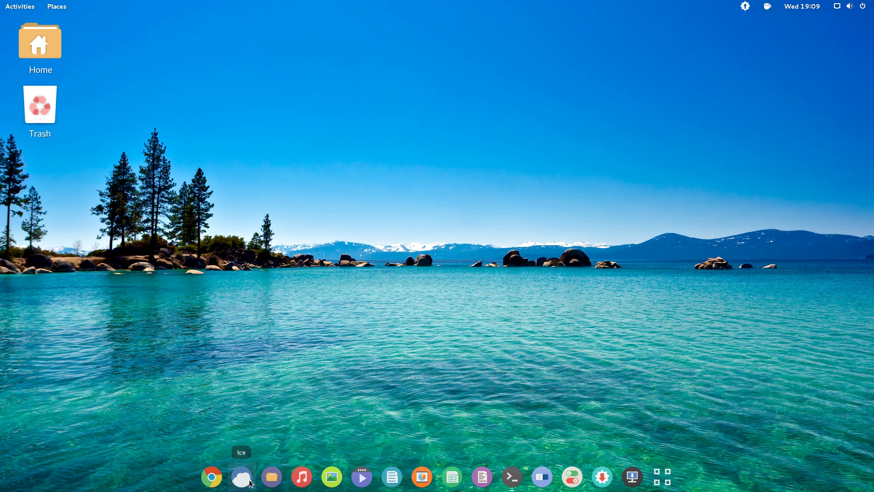
Open the file manager, look inside the Templates folder, and close the window.
{"action": "left_click", "coordinate": [263, 473]}
{"action": "double_click", "coordinate": [316, 122]}
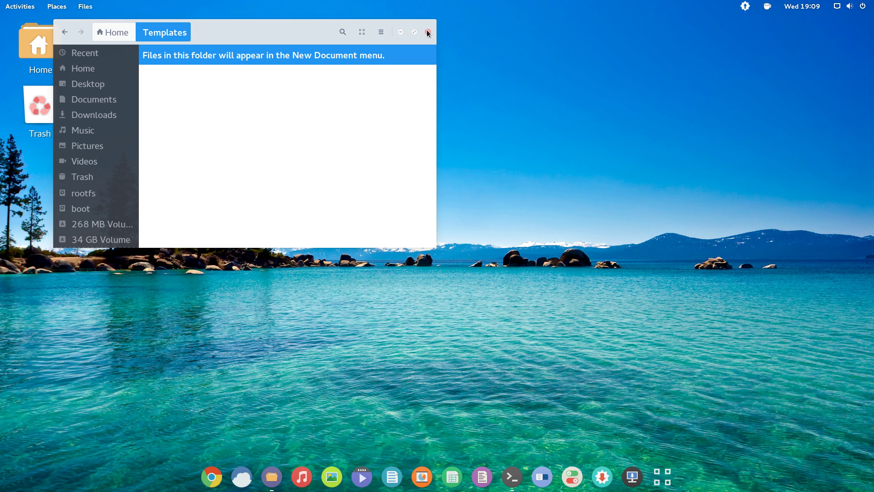
{"action": "left_click", "coordinate": [428, 32]}
Open the Ice SSB manager, move its window toward the middle of the desktop and enlarge it.
{"action": "left_click", "coordinate": [237, 476]}
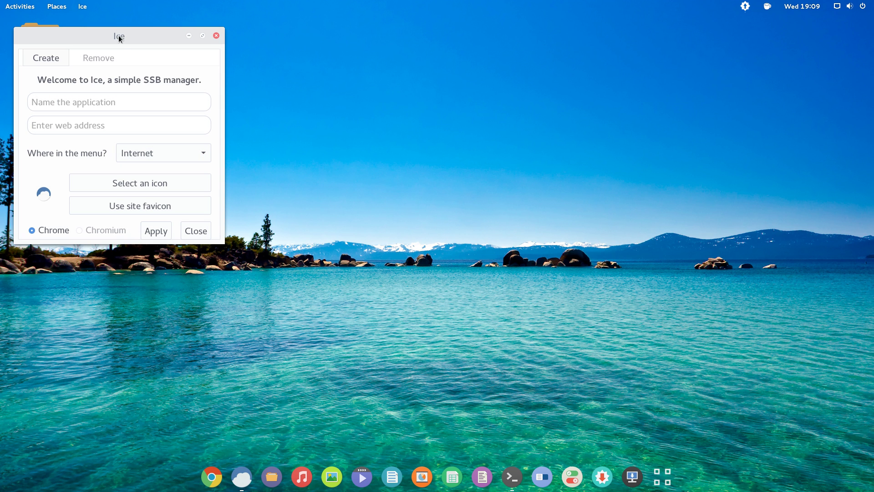
{"action": "left_click_drag", "start_coordinate": [118, 40], "coordinate": [342, 41]}
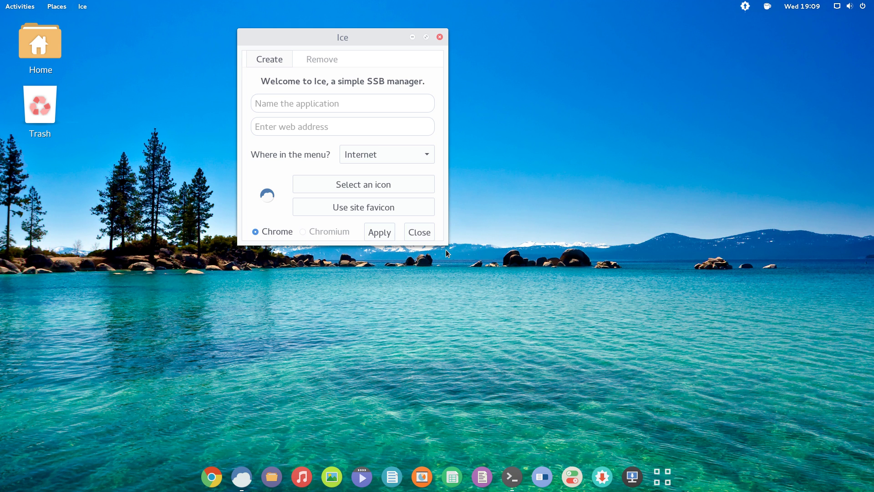
{"action": "left_click_drag", "start_coordinate": [448, 245], "coordinate": [624, 355]}
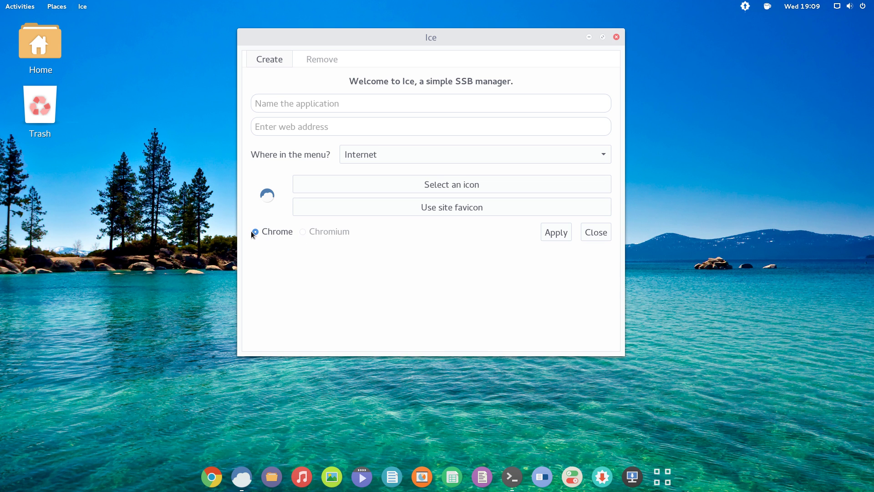
Create a Chrome web application in Ice with blank name and address, continuing past the address error, and show the removal list.
{"action": "left_click", "coordinate": [555, 235]}
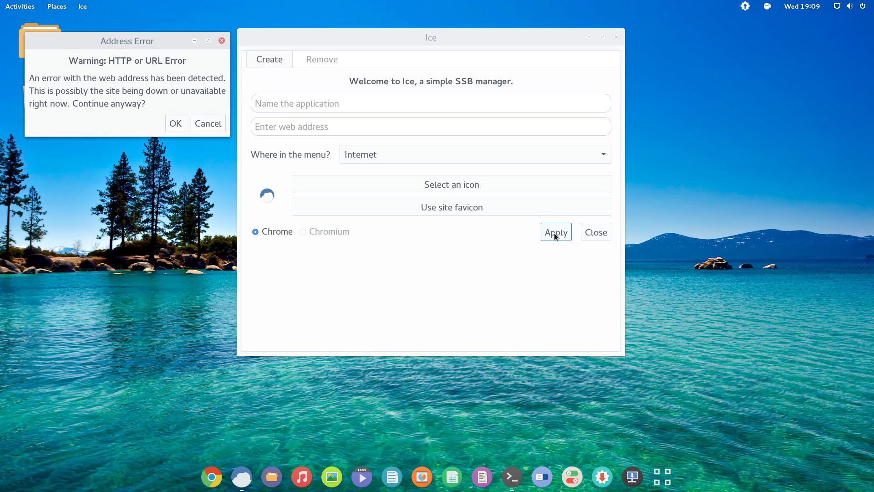
{"action": "left_click", "coordinate": [173, 127]}
{"action": "left_click", "coordinate": [306, 60]}
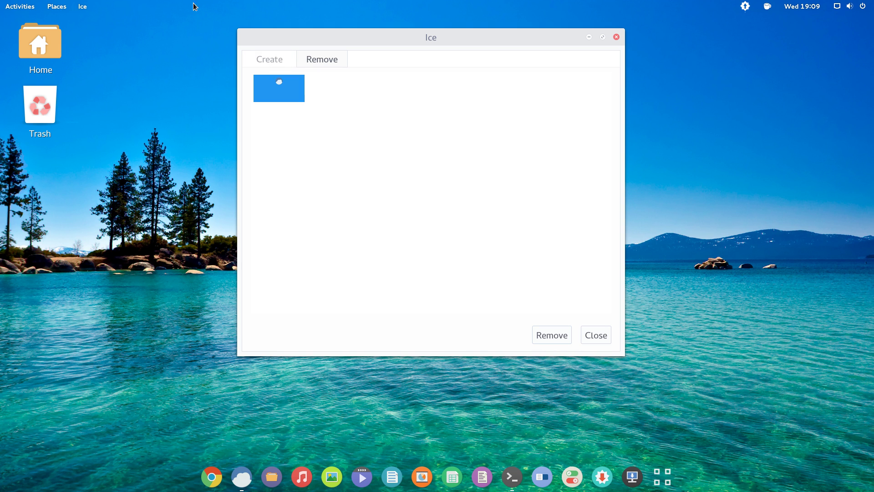
Return to Ice's Create page, glance at the application and Places menus, and close Ice.
{"action": "left_click", "coordinate": [278, 57]}
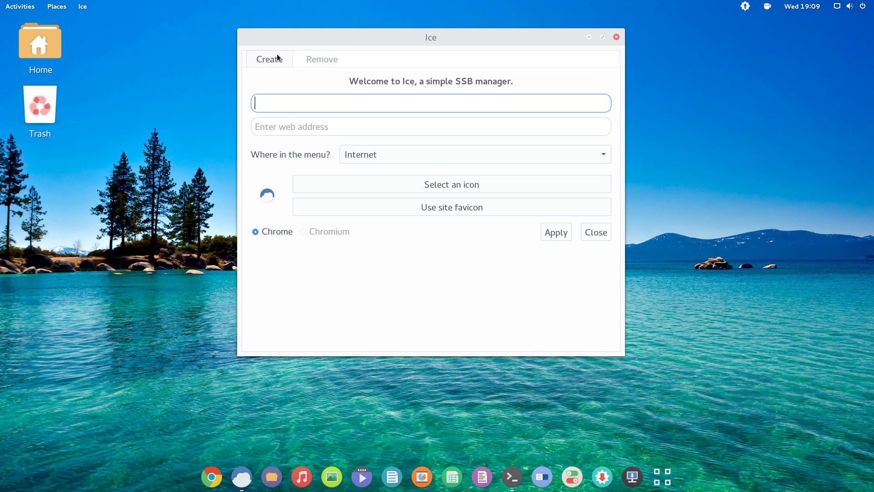
{"action": "left_click", "coordinate": [82, 6]}
{"action": "mouse_move", "coordinate": [41, 6]}
{"action": "key", "text": "Escape"}
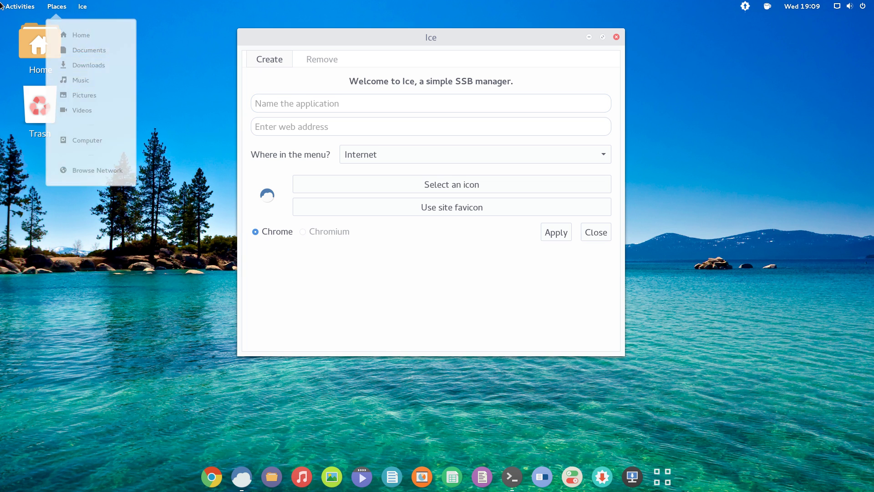
{"action": "left_click", "coordinate": [616, 37]}
View the desktop's calendar and notifications.
{"action": "left_click", "coordinate": [783, 3]}
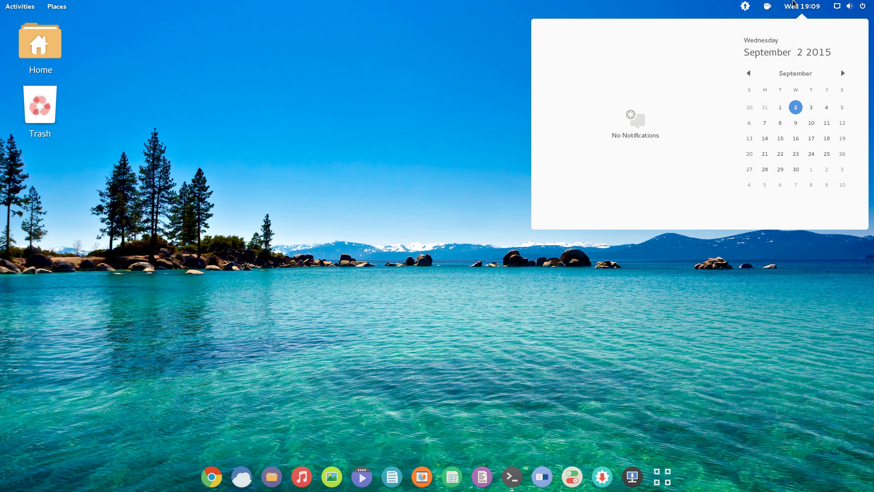
Open the Disks utility, inspect the thumb drive, the loop devices and the 34 GB block device, and close it.
{"action": "key", "text": "Escape"}
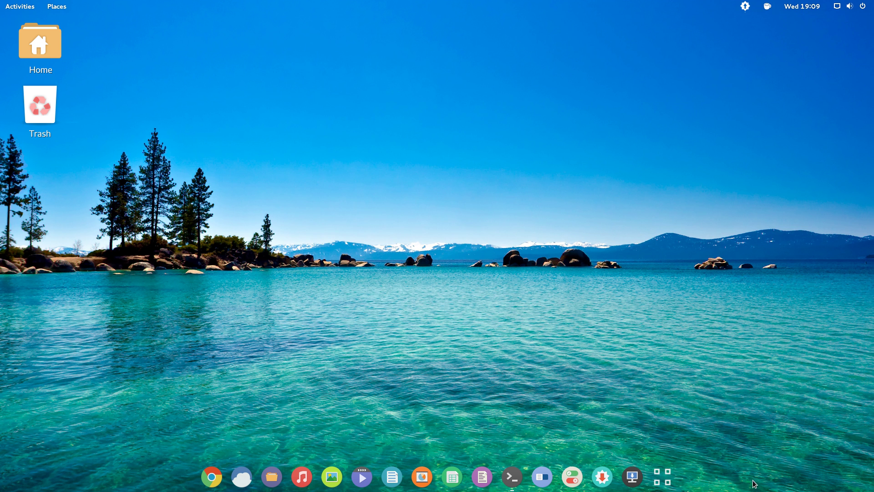
{"action": "left_click", "coordinate": [657, 470]}
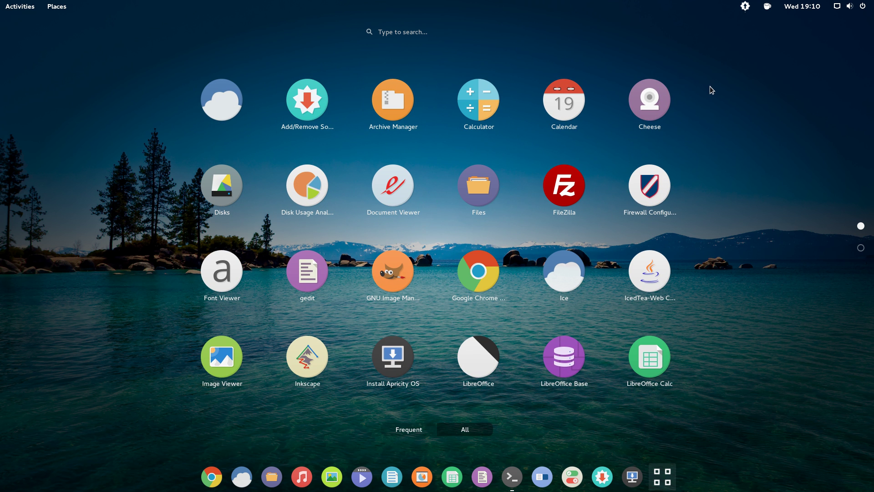
{"action": "left_click", "coordinate": [224, 192]}
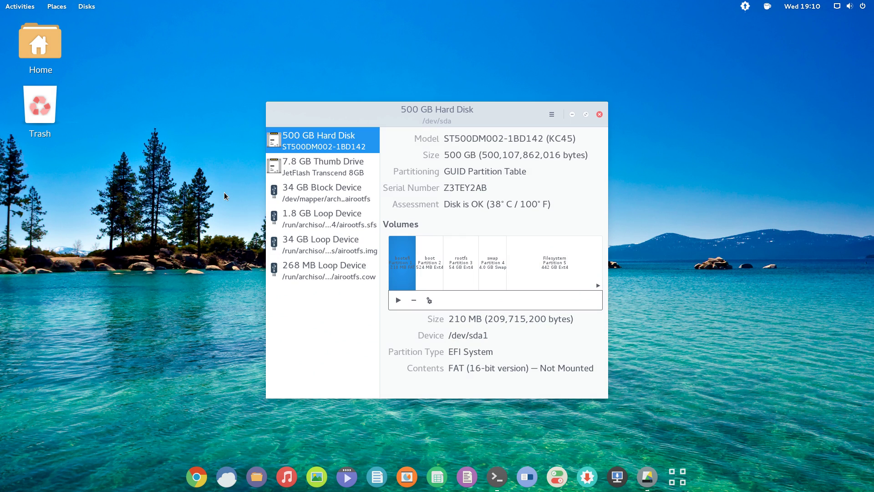
{"action": "left_click", "coordinate": [351, 174]}
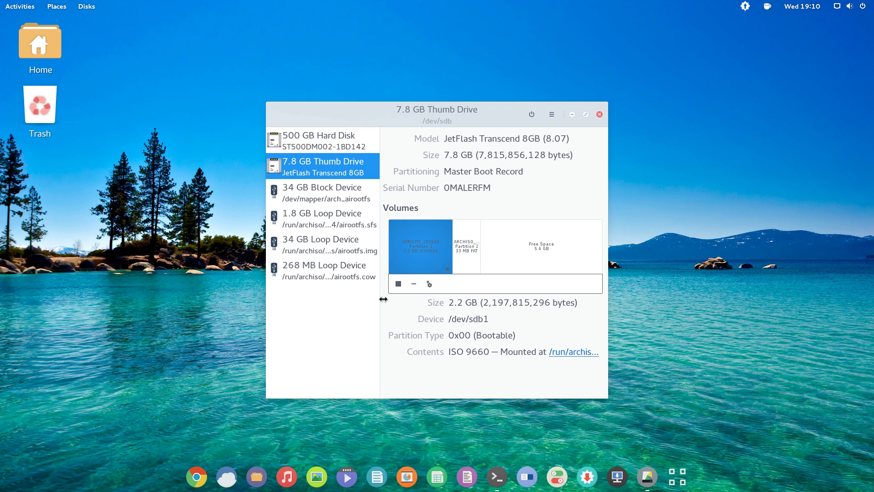
{"action": "left_click", "coordinate": [346, 270]}
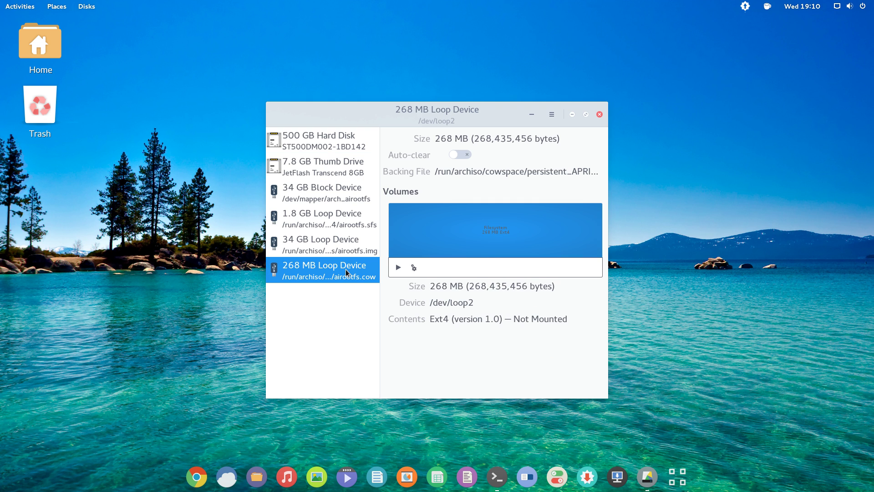
{"action": "left_click", "coordinate": [335, 239]}
{"action": "left_click", "coordinate": [332, 225]}
{"action": "left_click", "coordinate": [331, 199]}
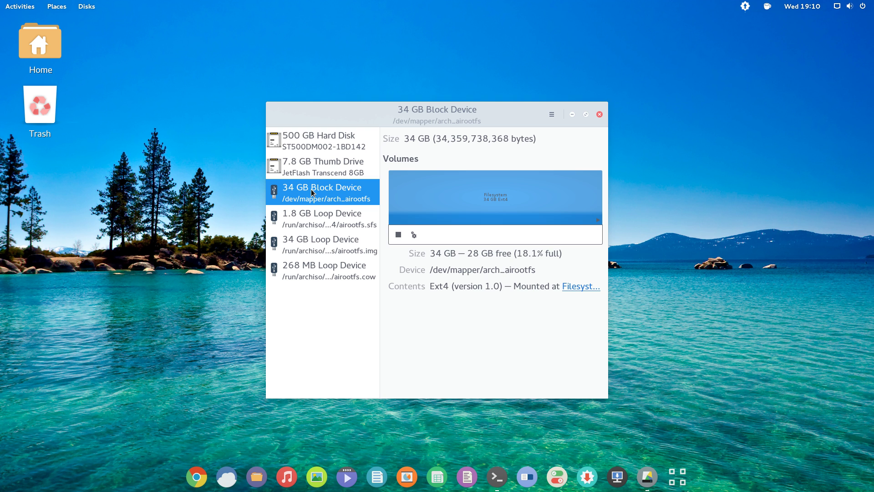
{"action": "left_click", "coordinate": [312, 172]}
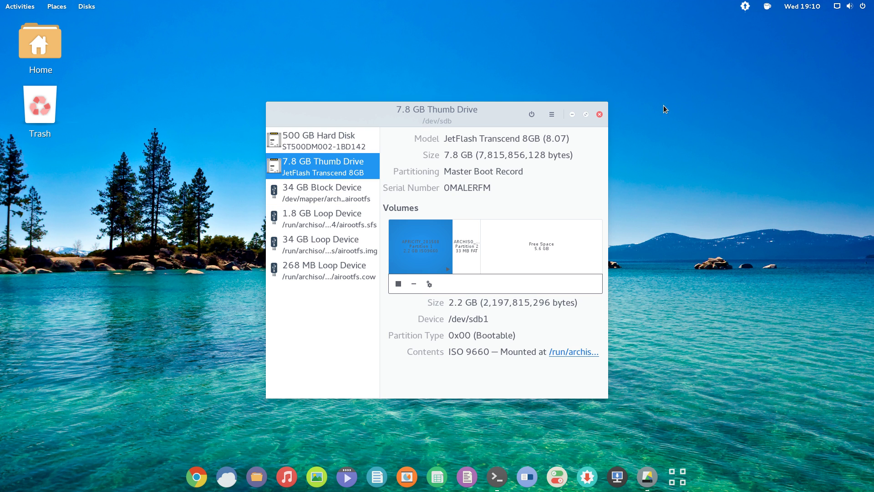
{"action": "left_click", "coordinate": [600, 114]}
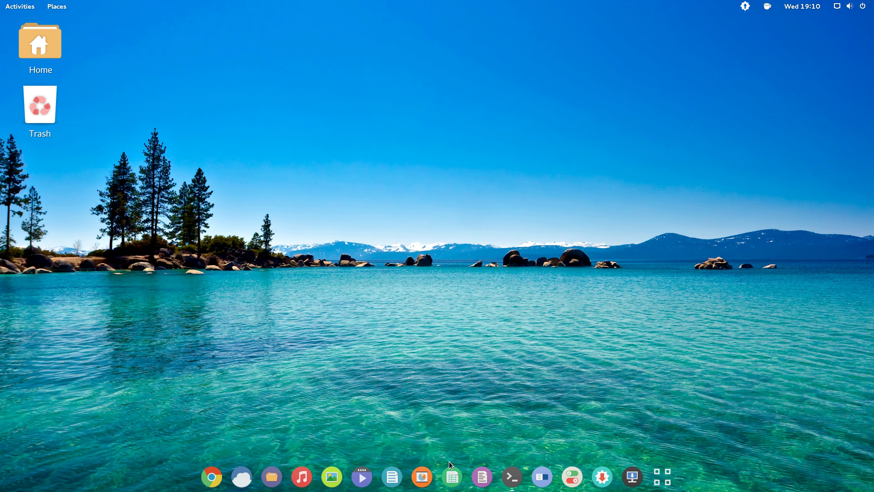
Open FileZilla from the applications overview, dismiss its welcome dialog, view the About information and close the program.
{"action": "left_click", "coordinate": [659, 474]}
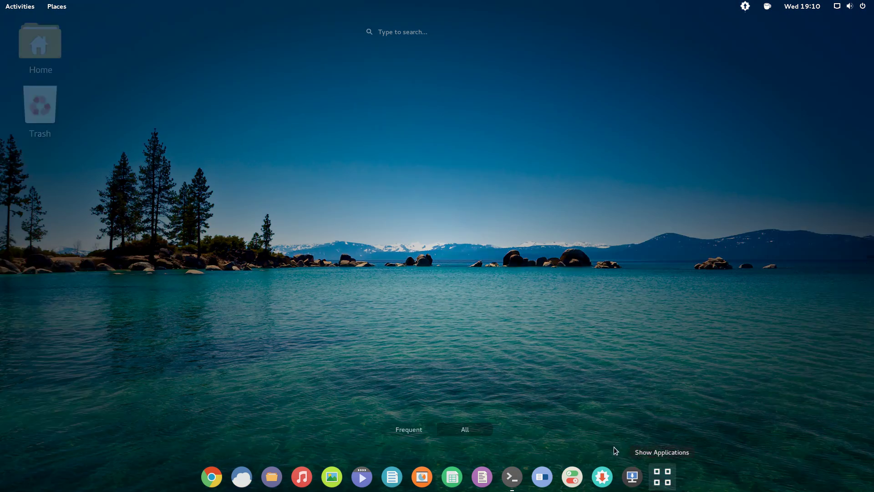
{"action": "scroll", "coordinate": [478, 290], "scroll_direction": "down", "scroll_amount": 1}
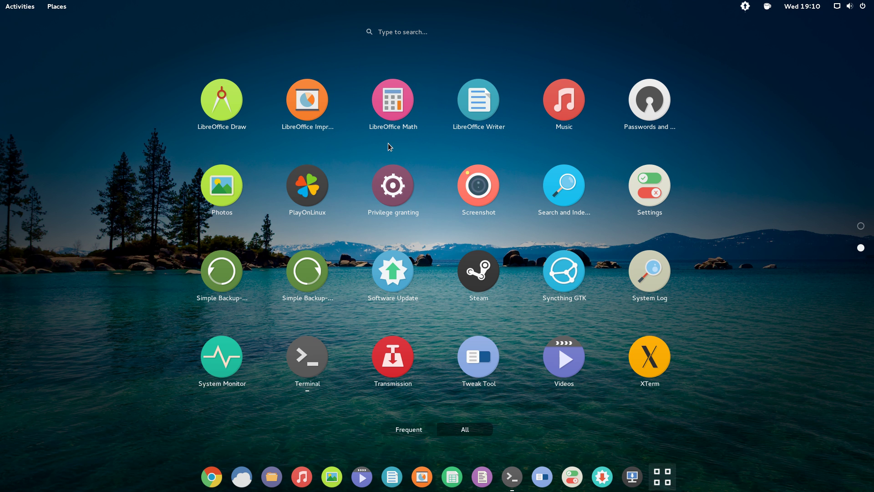
{"action": "scroll", "coordinate": [375, 148], "scroll_direction": "up", "scroll_amount": 1}
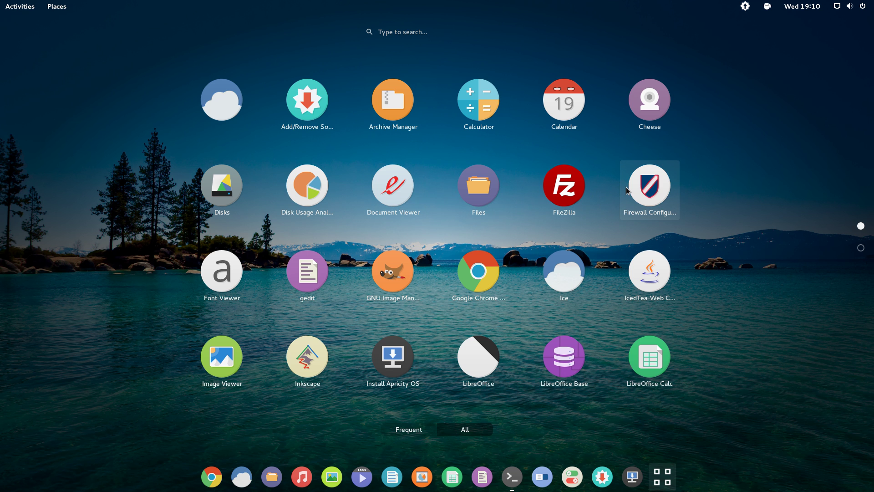
{"action": "left_click", "coordinate": [546, 199]}
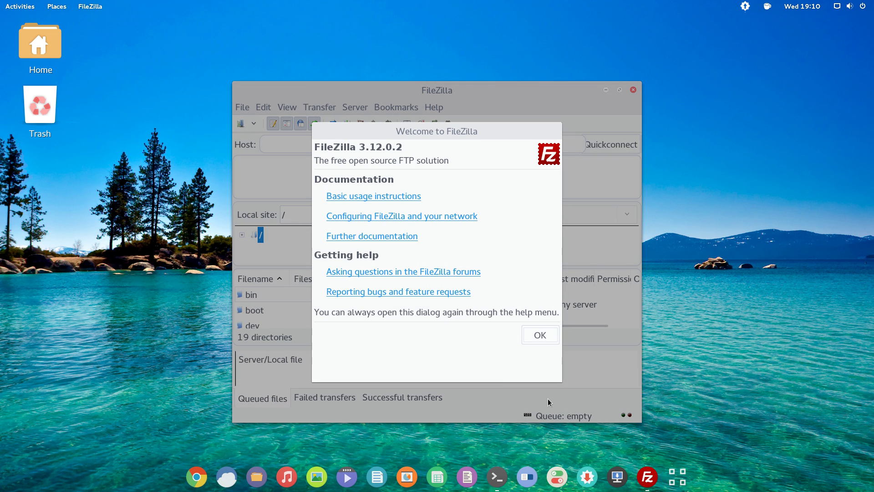
{"action": "left_click", "coordinate": [534, 342]}
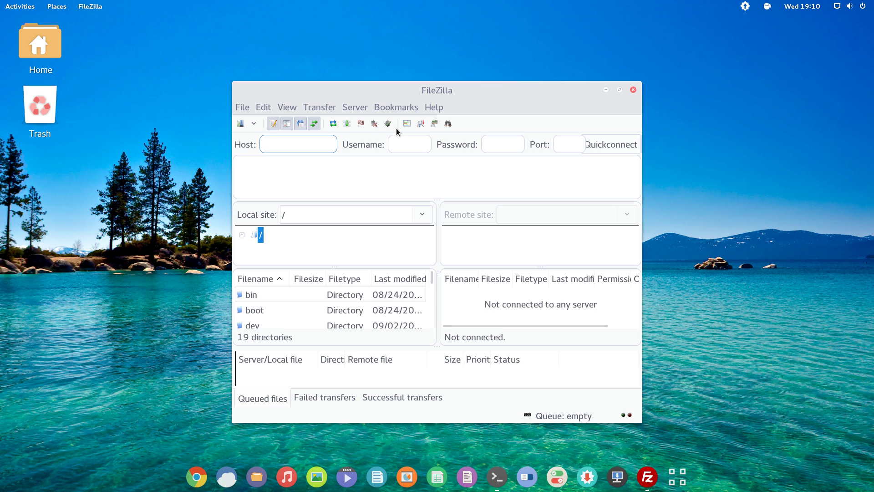
{"action": "left_click", "coordinate": [442, 107]}
{"action": "left_click", "coordinate": [463, 176]}
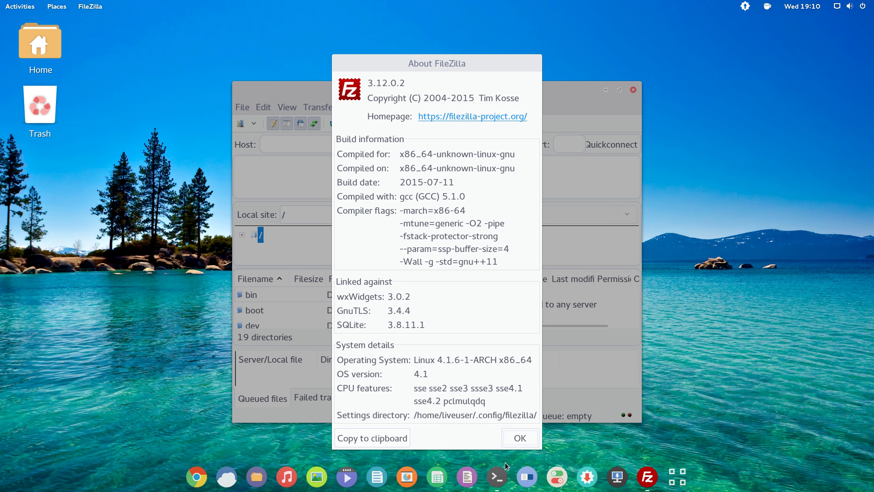
{"action": "left_click", "coordinate": [520, 438]}
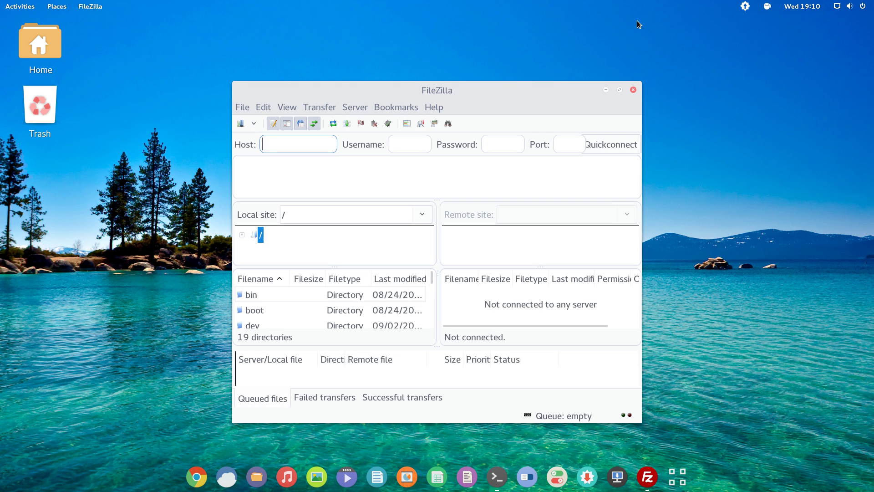
{"action": "left_click", "coordinate": [633, 91]}
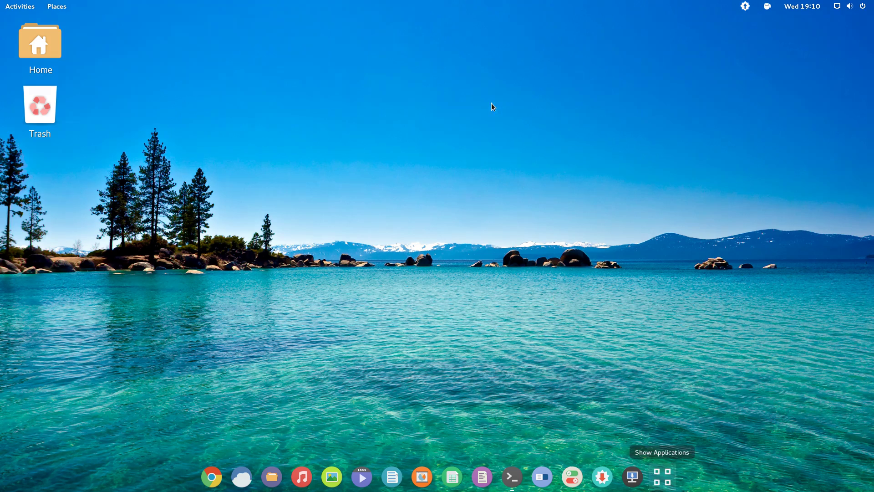
Open the Firewall Configuration application, keep the Home profile, maximize the window and turn the firewall on.
{"action": "key", "text": "super+a"}
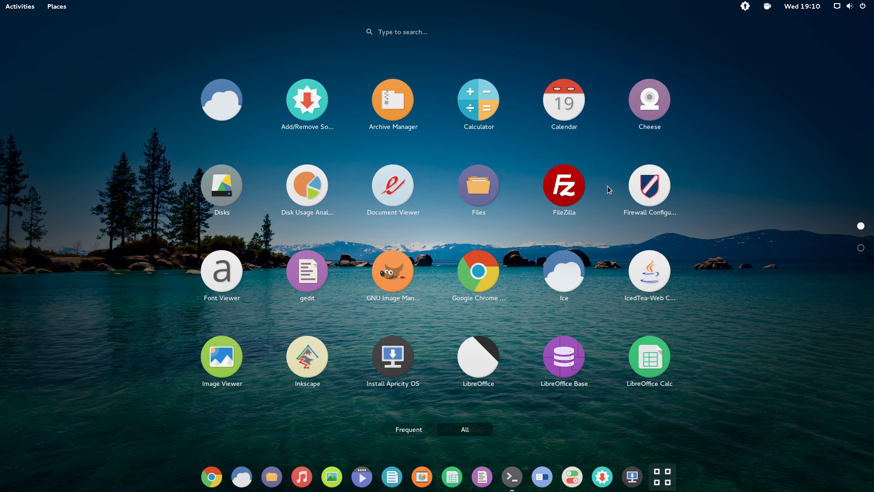
{"action": "left_click", "coordinate": [433, 180]}
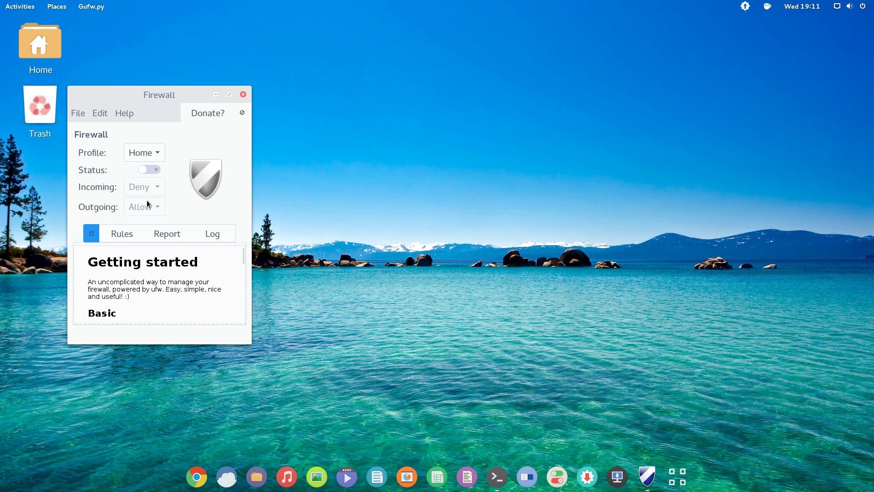
{"action": "left_click", "coordinate": [137, 153]}
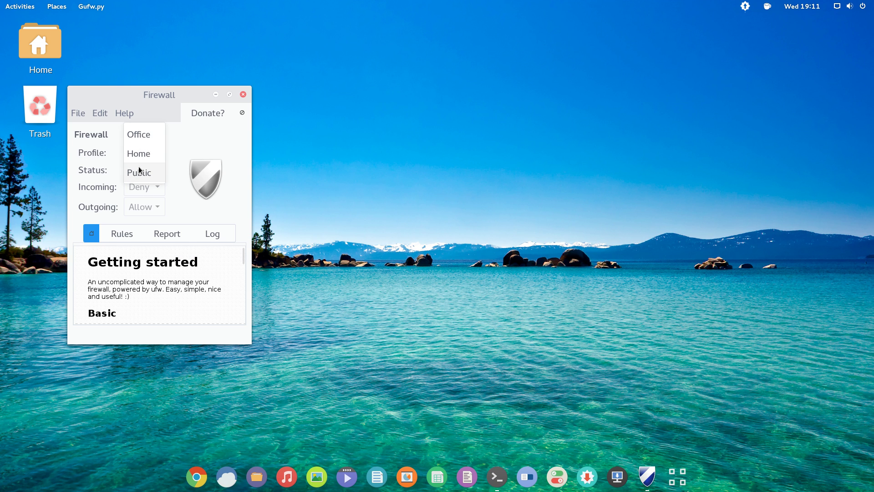
{"action": "left_click", "coordinate": [142, 155]}
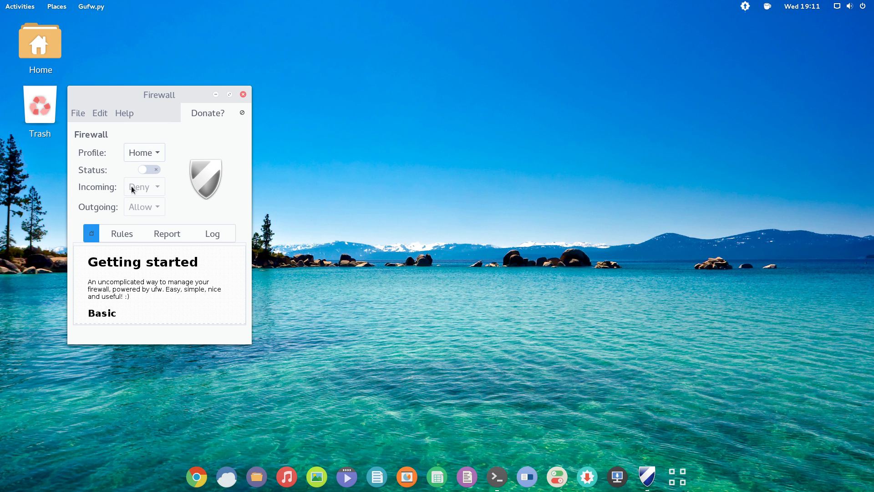
{"action": "left_click", "coordinate": [149, 169]}
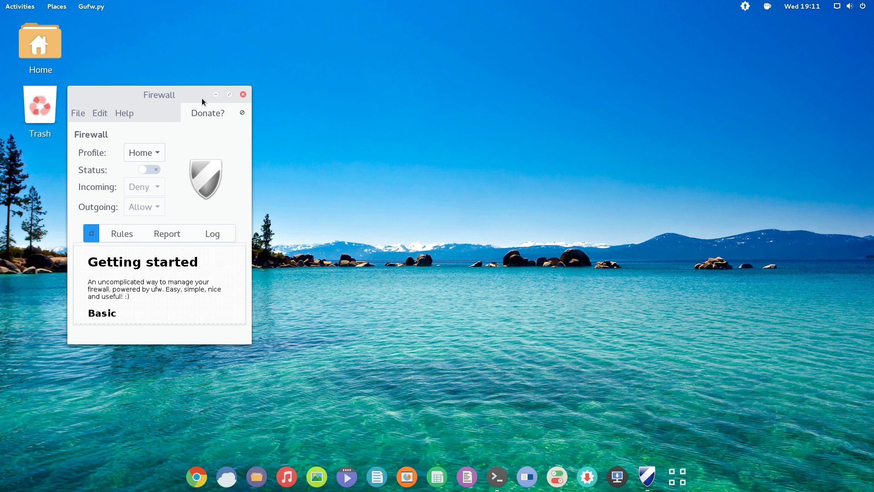
{"action": "left_click", "coordinate": [229, 94]}
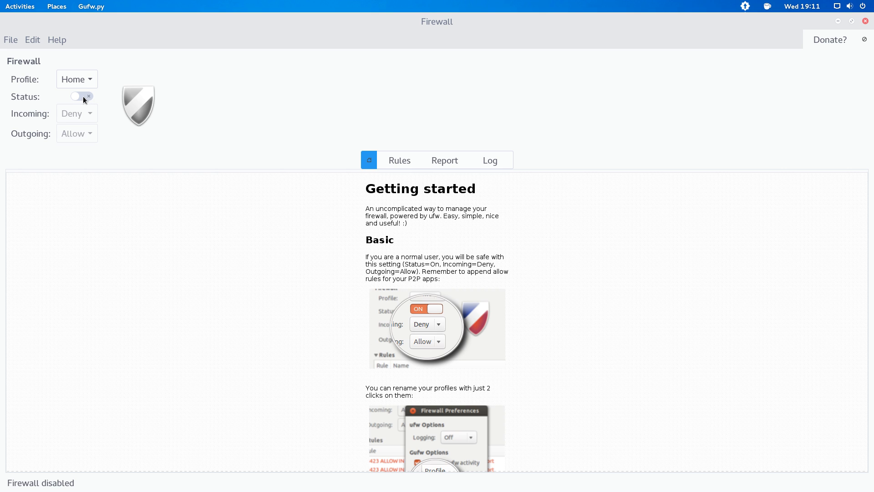
{"action": "left_click", "coordinate": [78, 97]}
Read the firewall's Getting started guide down to the FAQ and review the incoming policy options, keeping Deny.
{"action": "scroll", "coordinate": [430, 210], "scroll_direction": "down", "scroll_amount": 4}
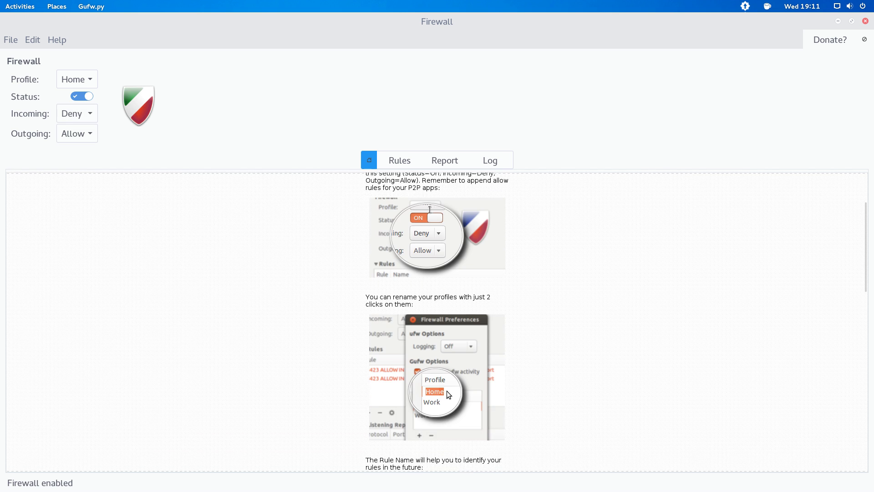
{"action": "scroll", "coordinate": [430, 210], "scroll_direction": "down", "scroll_amount": 15}
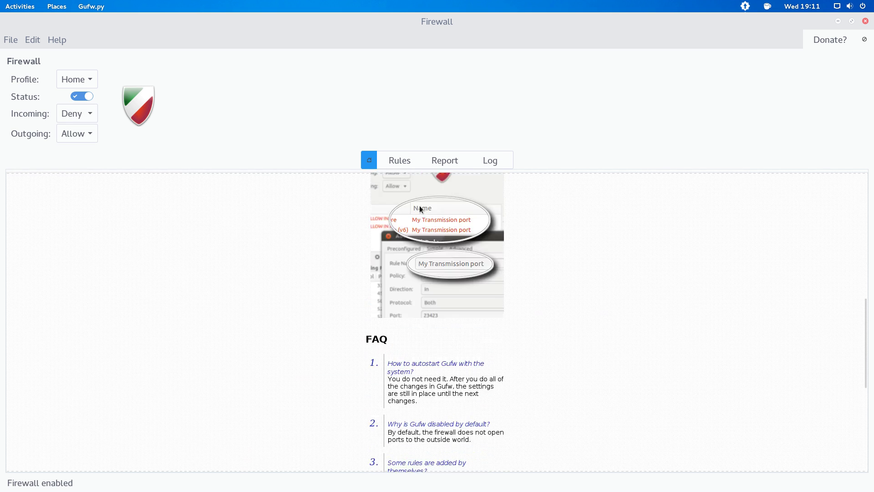
{"action": "left_click", "coordinate": [91, 4]}
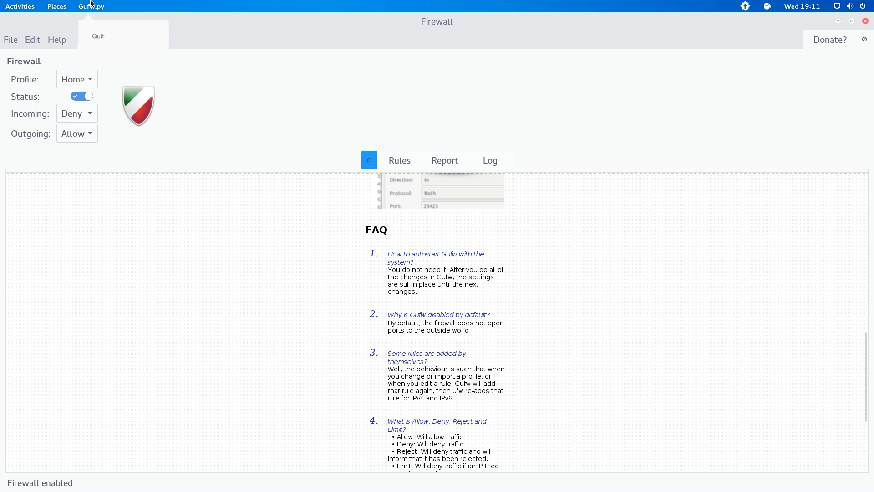
{"action": "left_click", "coordinate": [92, 4]}
{"action": "left_click", "coordinate": [81, 120]}
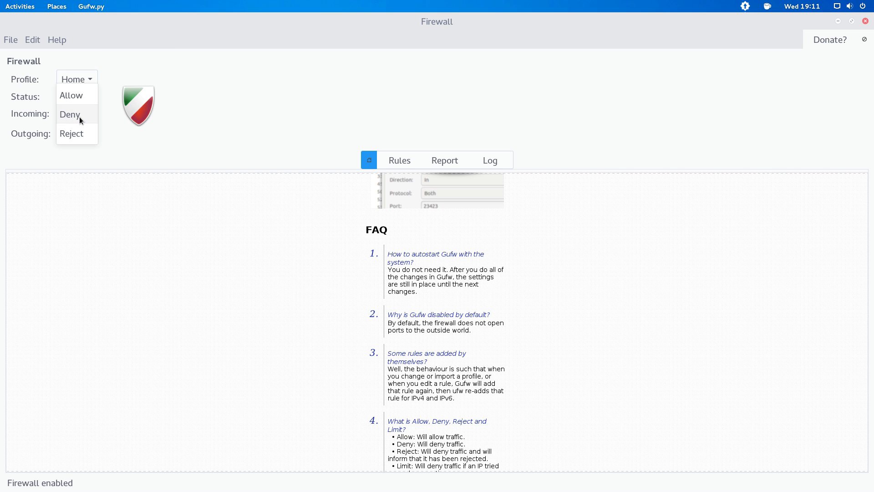
{"action": "left_click", "coordinate": [80, 118]}
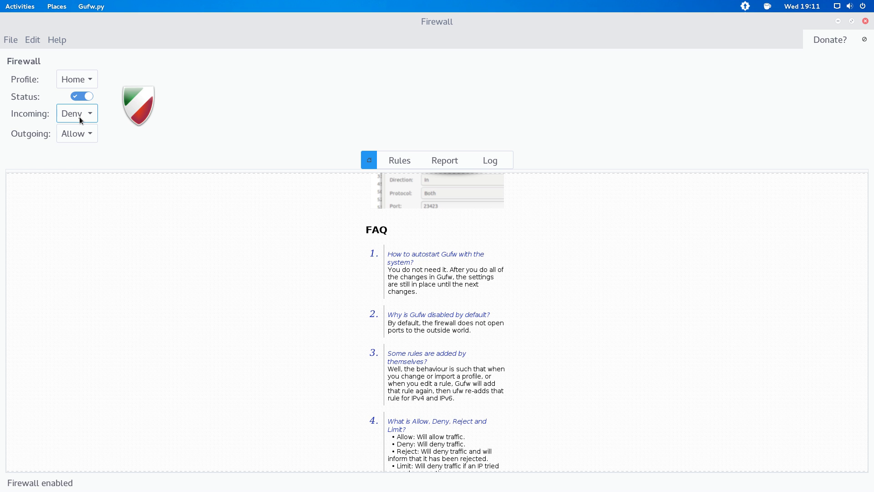
Review the firewall preferences, including the logging level options and the profile list, and close them without changes.
{"action": "left_click", "coordinate": [38, 44]}
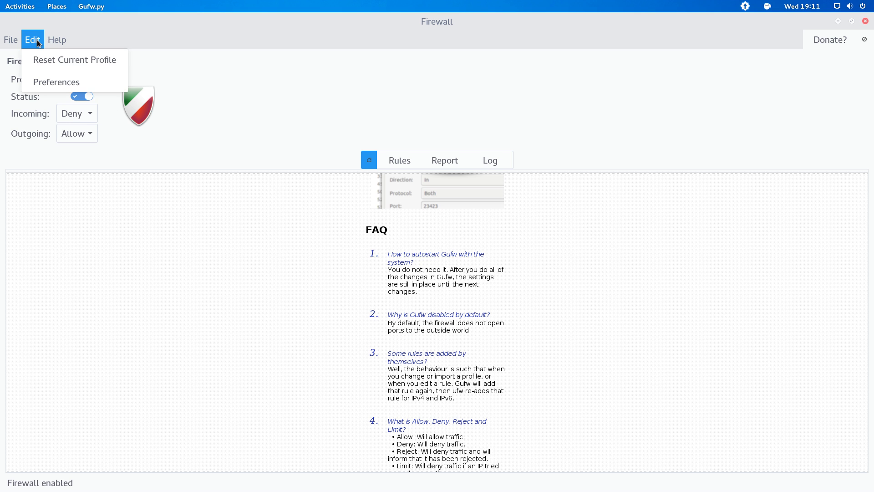
{"action": "left_click", "coordinate": [48, 81]}
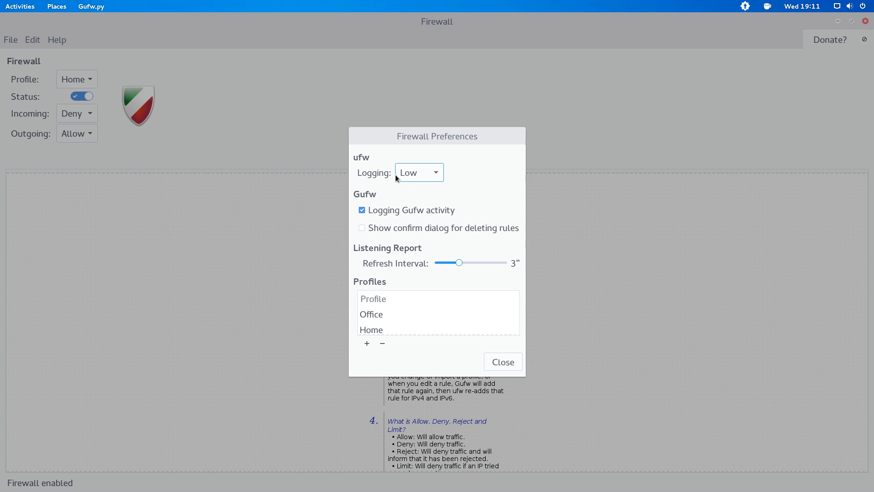
{"action": "left_click", "coordinate": [413, 172]}
{"action": "left_click", "coordinate": [413, 174]}
{"action": "scroll", "coordinate": [392, 291], "scroll_direction": "down", "scroll_amount": 1}
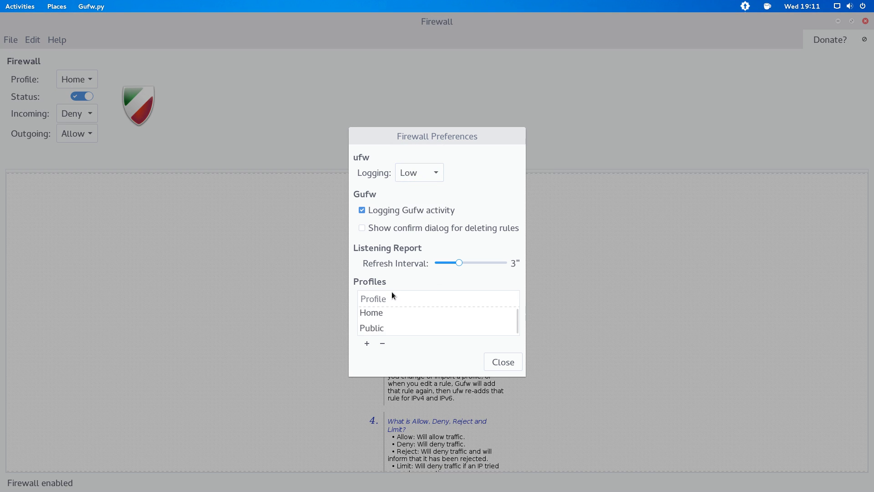
{"action": "left_click", "coordinate": [506, 365]}
Read the firewall guide's FAQ entries and go back up to the section on renaming profiles.
{"action": "scroll", "coordinate": [469, 360], "scroll_direction": "down", "scroll_amount": 5}
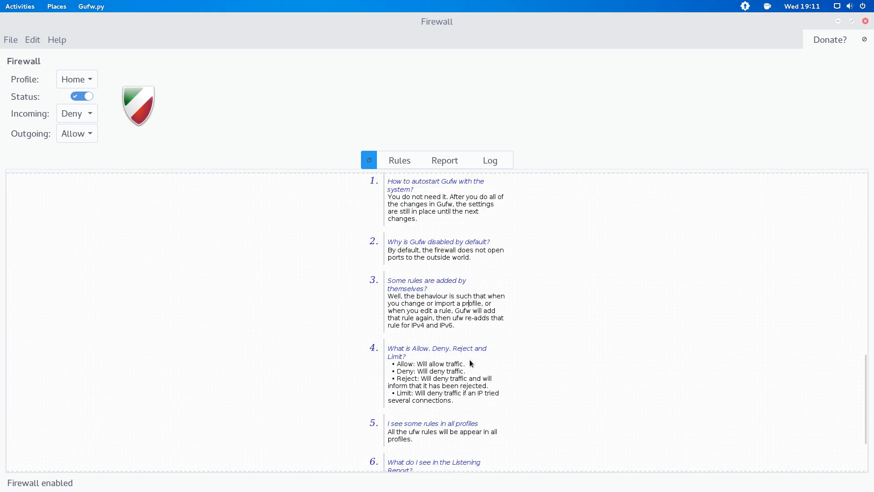
{"action": "scroll", "coordinate": [471, 361], "scroll_direction": "up", "scroll_amount": 10}
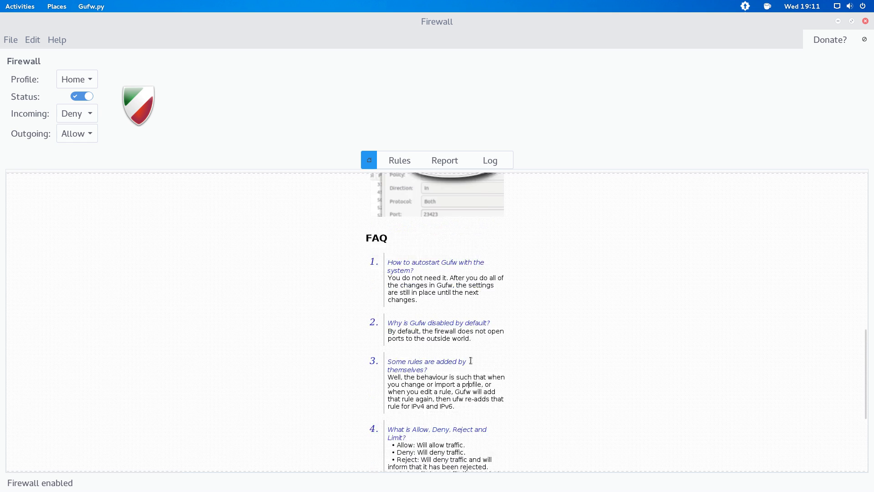
{"action": "scroll", "coordinate": [469, 359], "scroll_direction": "up", "scroll_amount": 10}
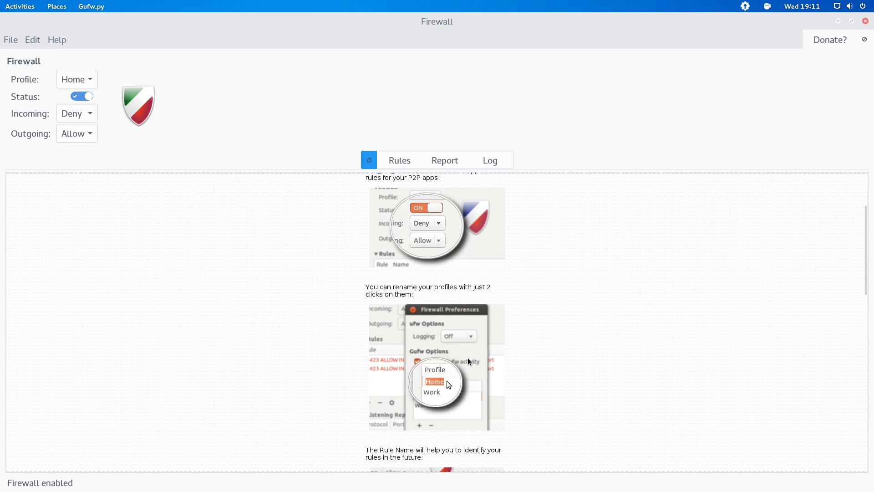
Show the firewall rules and review the Preconfigured application list and the Simple and Advanced forms for a new rule, closing without adding one.
{"action": "left_click", "coordinate": [400, 164]}
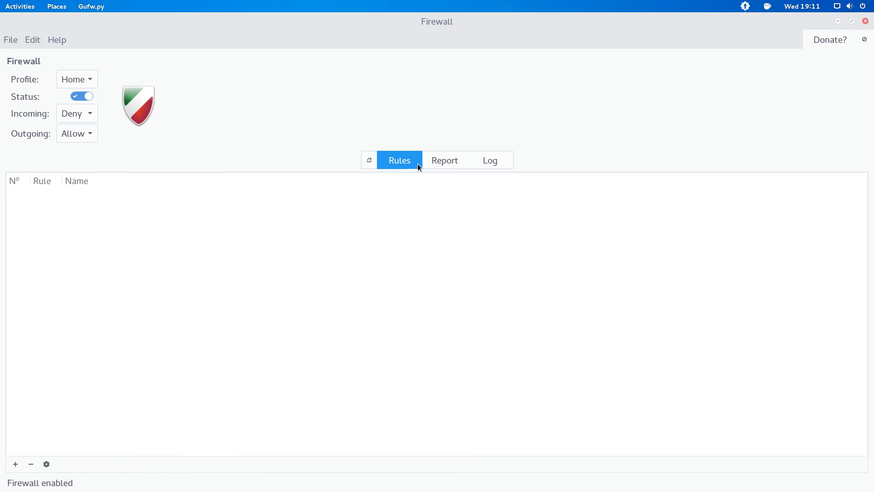
{"action": "left_click", "coordinate": [16, 464]}
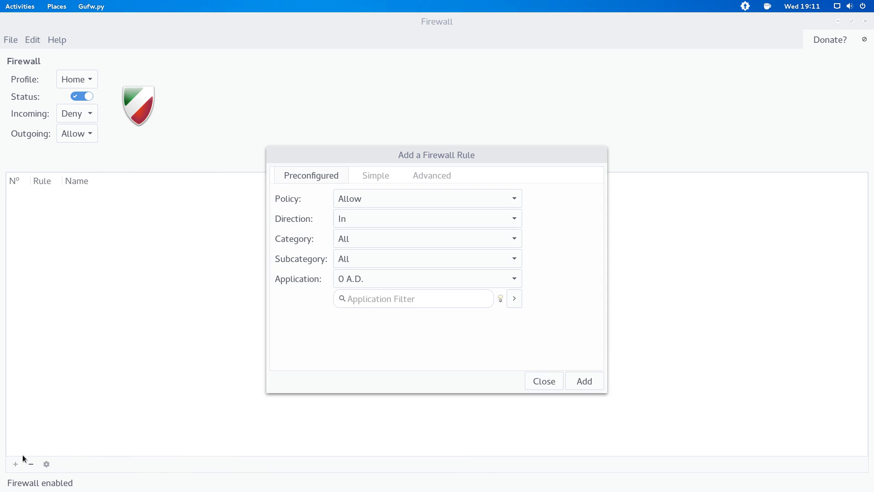
{"action": "left_click", "coordinate": [385, 279]}
{"action": "scroll", "coordinate": [414, 386], "scroll_direction": "down", "scroll_amount": 6}
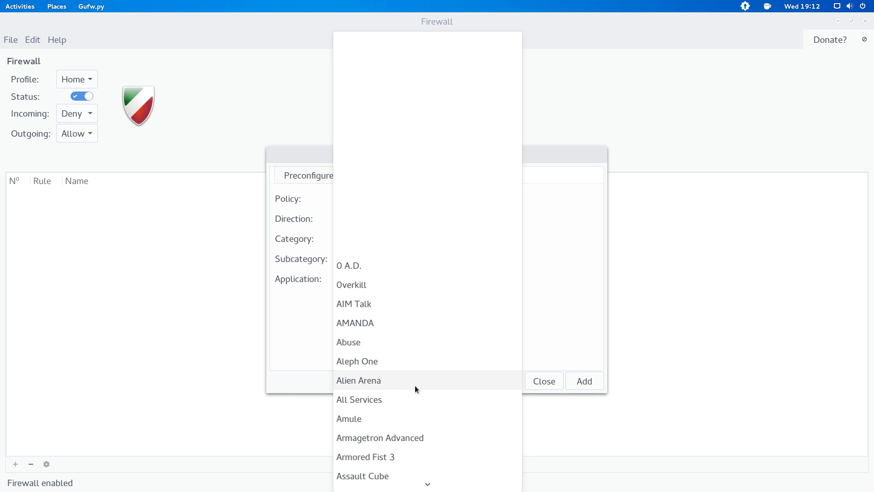
{"action": "scroll", "coordinate": [415, 385], "scroll_direction": "down", "scroll_amount": 10}
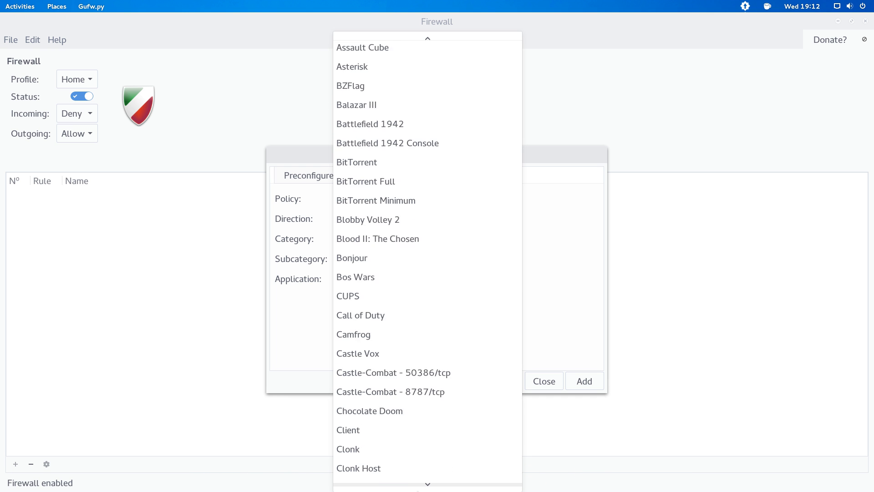
{"action": "left_click", "coordinate": [266, 285]}
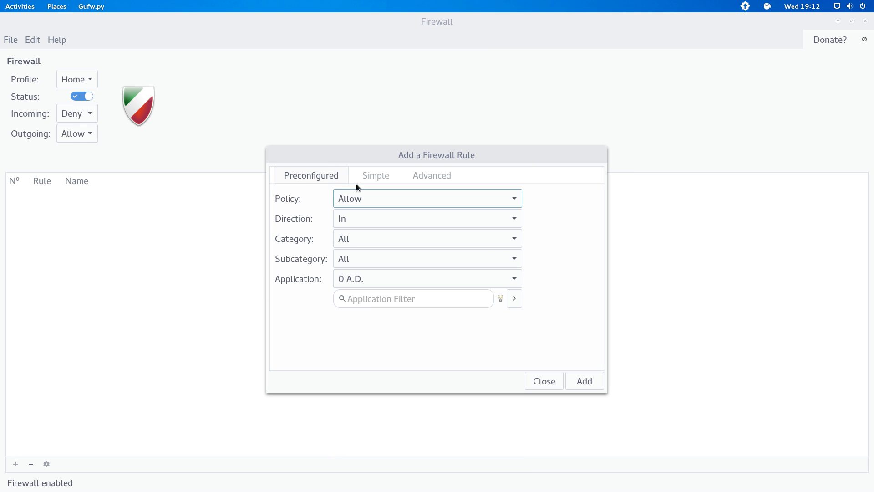
{"action": "left_click", "coordinate": [376, 178]}
{"action": "left_click", "coordinate": [448, 177]}
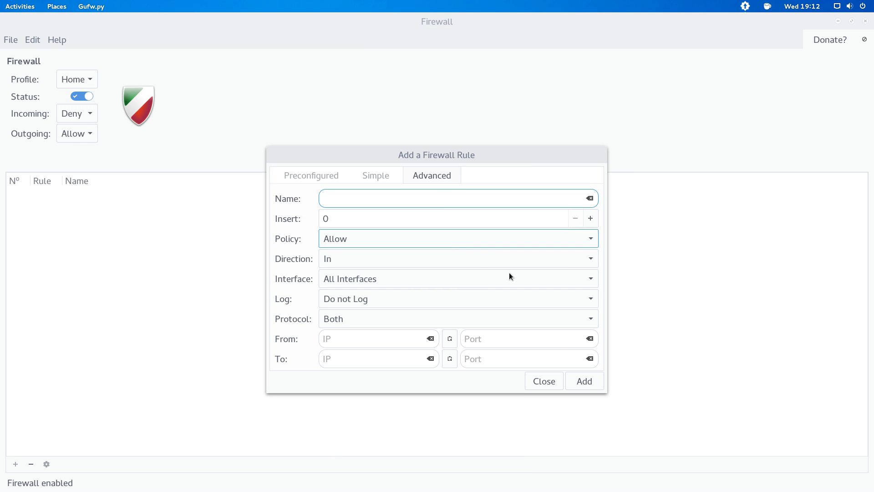
{"action": "left_click", "coordinate": [549, 385]}
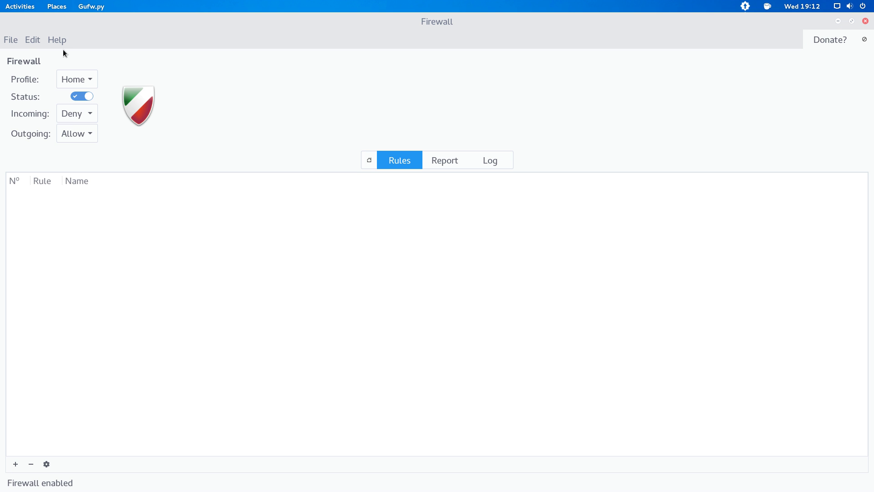
Reopen the firewall preferences and close them without changes.
{"action": "left_click", "coordinate": [38, 44]}
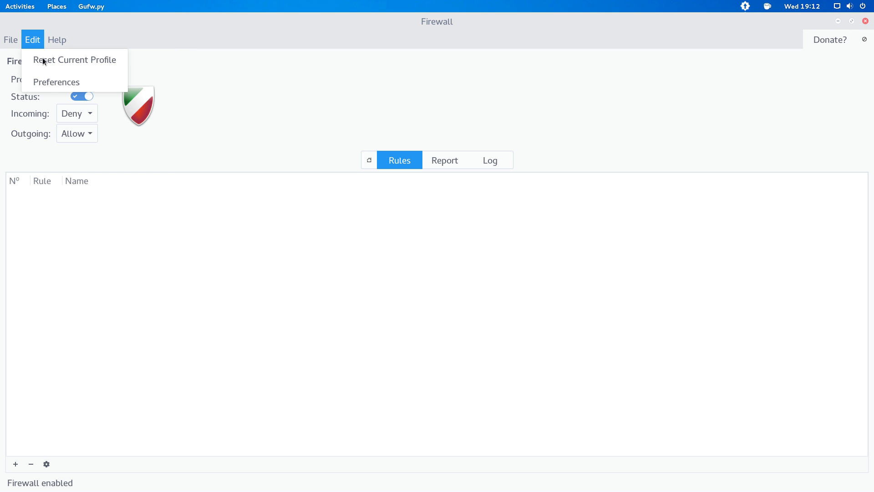
{"action": "left_click", "coordinate": [47, 84]}
{"action": "left_click", "coordinate": [494, 361]}
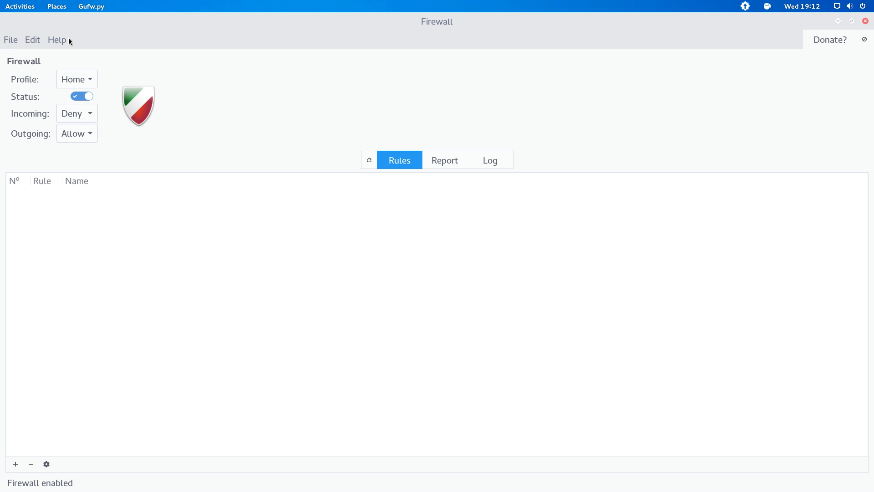
View the Gufw Firewall About and Credits information, close it and exit the firewall program.
{"action": "left_click", "coordinate": [57, 39]}
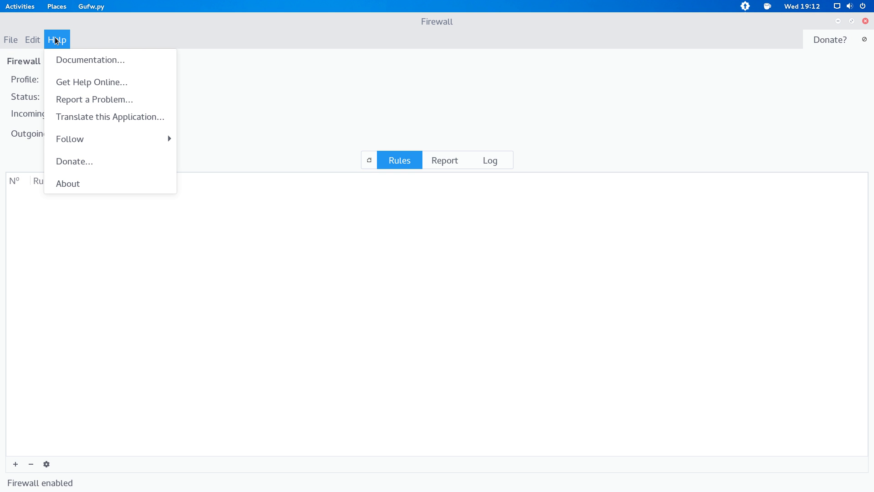
{"action": "left_click", "coordinate": [102, 181]}
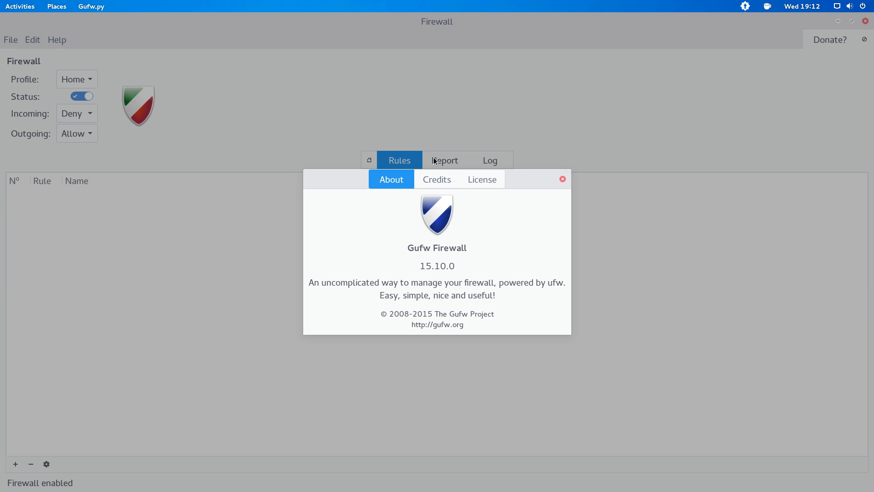
{"action": "left_click", "coordinate": [425, 180]}
{"action": "left_click", "coordinate": [463, 180]}
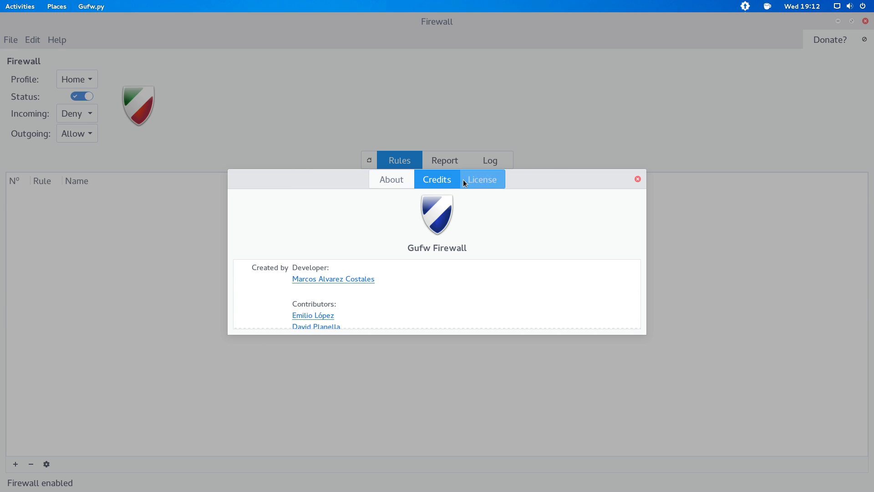
{"action": "left_click", "coordinate": [639, 180]}
{"action": "left_click", "coordinate": [865, 21]}
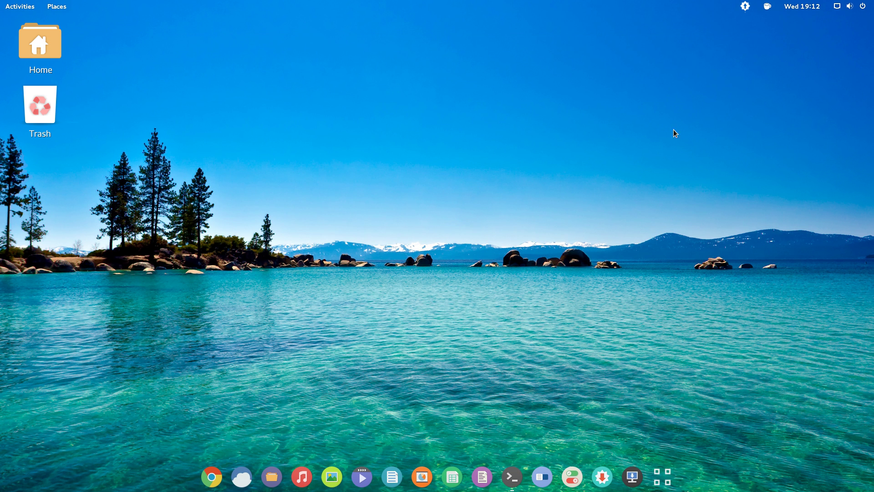
Open Disk Usage Analyzer from the applications overview, enlarge its window, view the folder scan options and close the program.
{"action": "left_click", "coordinate": [662, 477]}
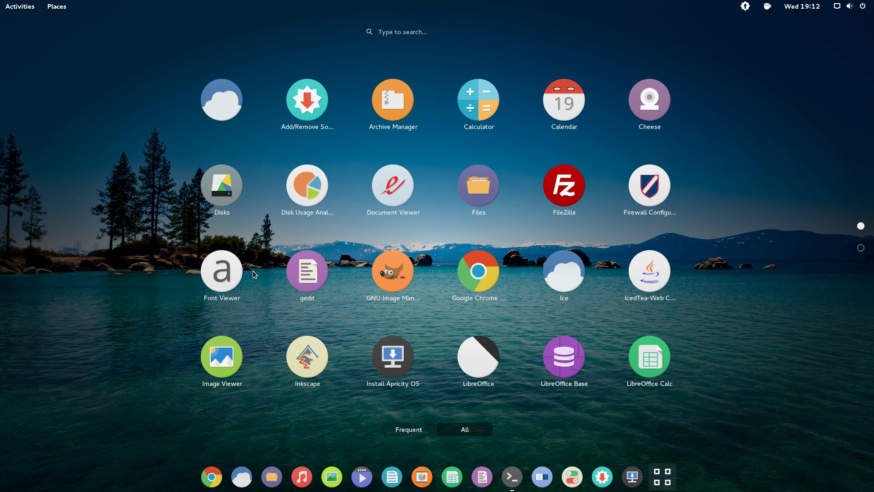
{"action": "left_click", "coordinate": [312, 201]}
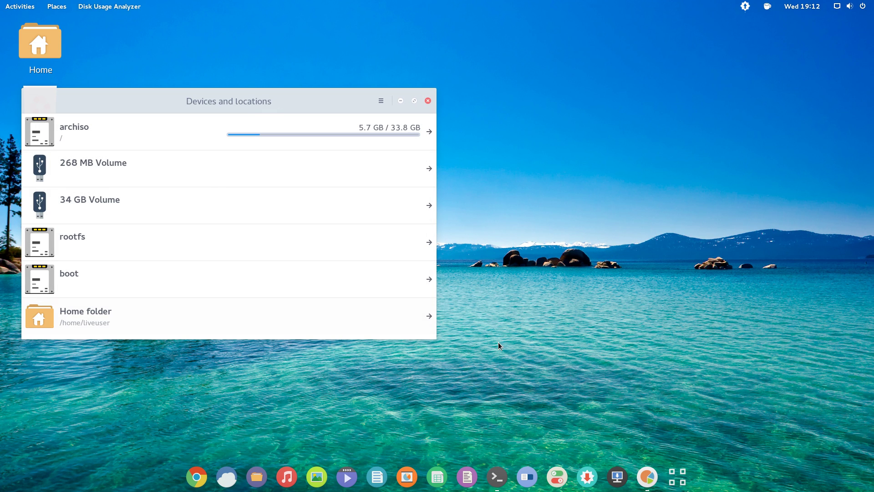
{"action": "left_click_drag", "start_coordinate": [435, 338], "coordinate": [734, 379]}
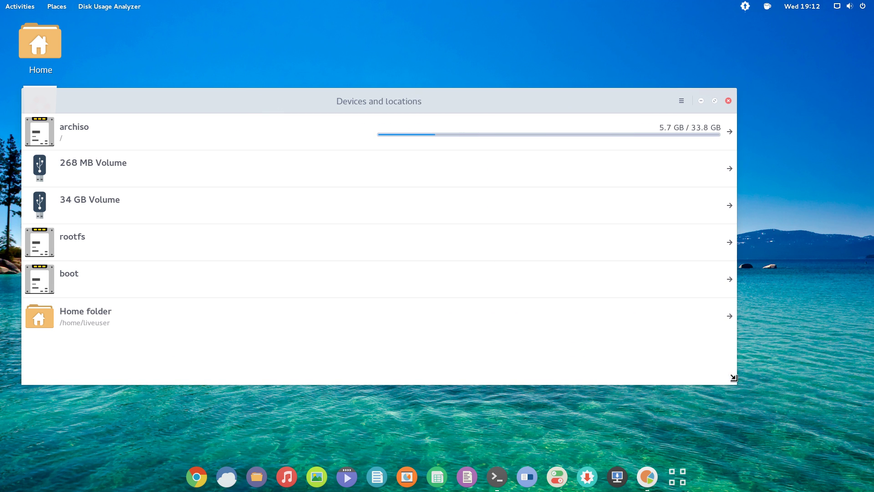
{"action": "left_click", "coordinate": [681, 100]}
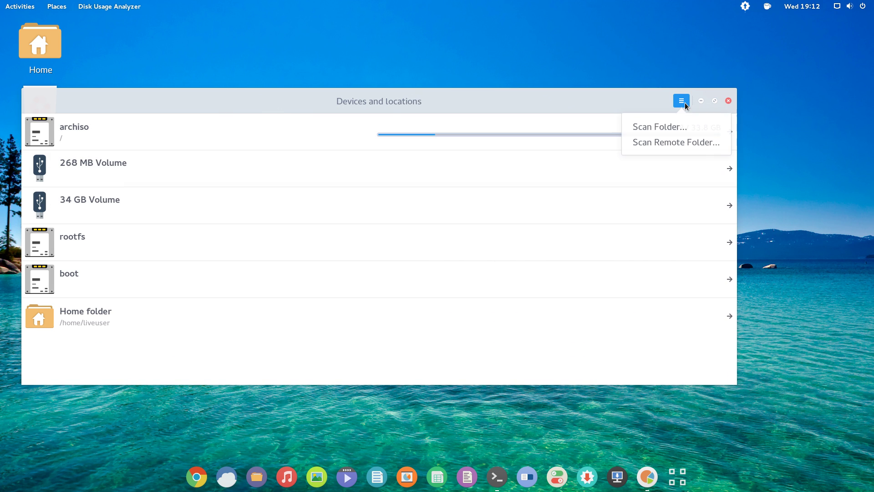
{"action": "left_click", "coordinate": [641, 107]}
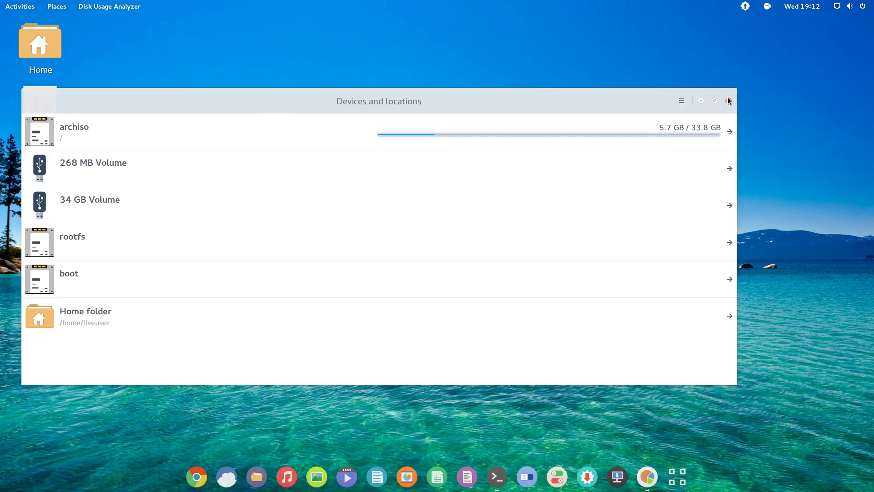
{"action": "left_click", "coordinate": [729, 101]}
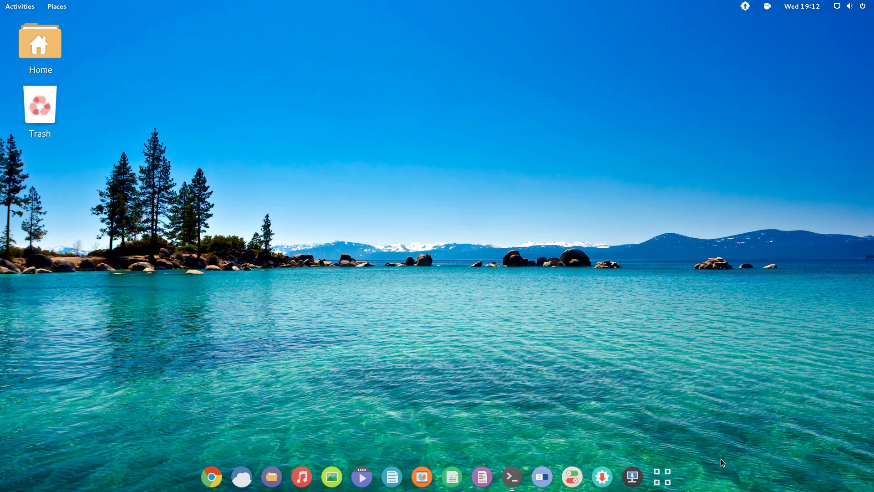
Open Font Viewer, preview the Baekmuk Dotum font in an enlarged window, view its font information and close the program.
{"action": "left_click", "coordinate": [667, 479]}
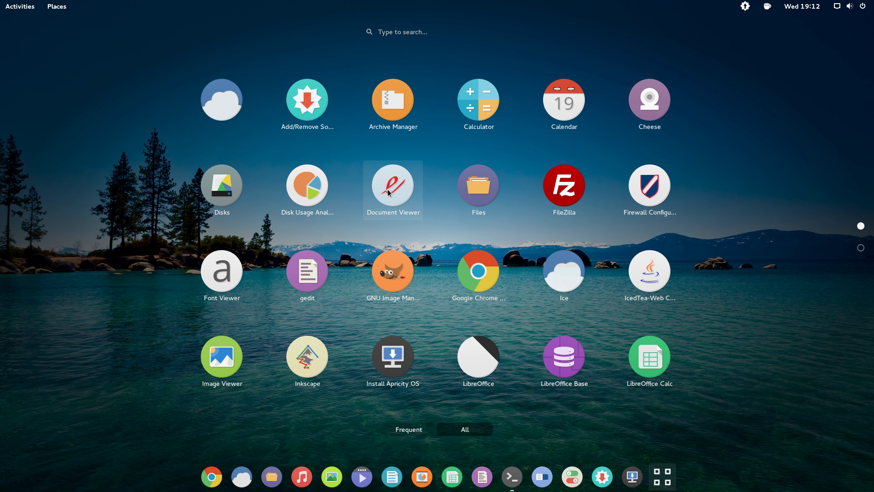
{"action": "left_click", "coordinate": [228, 276]}
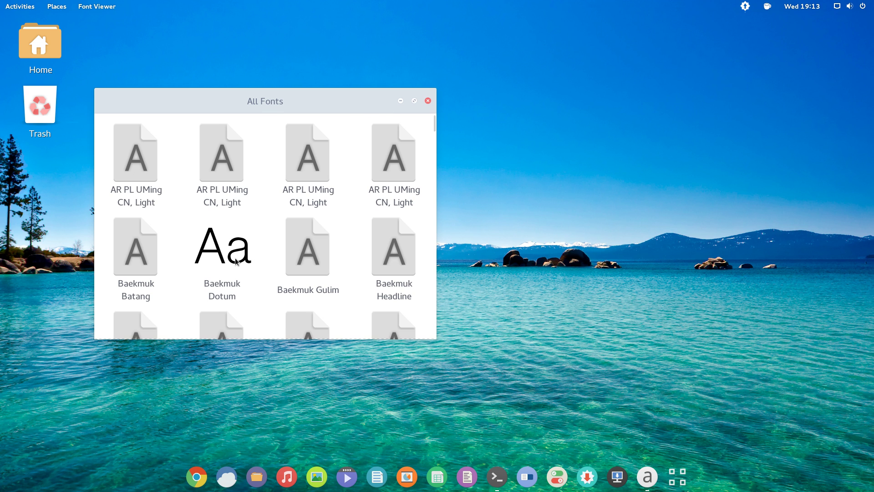
{"action": "left_click", "coordinate": [311, 264]}
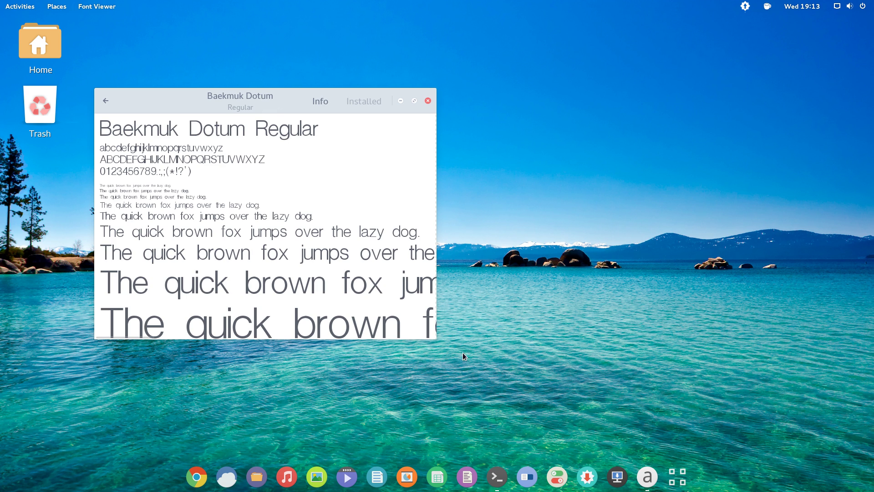
{"action": "left_click_drag", "start_coordinate": [435, 337], "coordinate": [728, 380]}
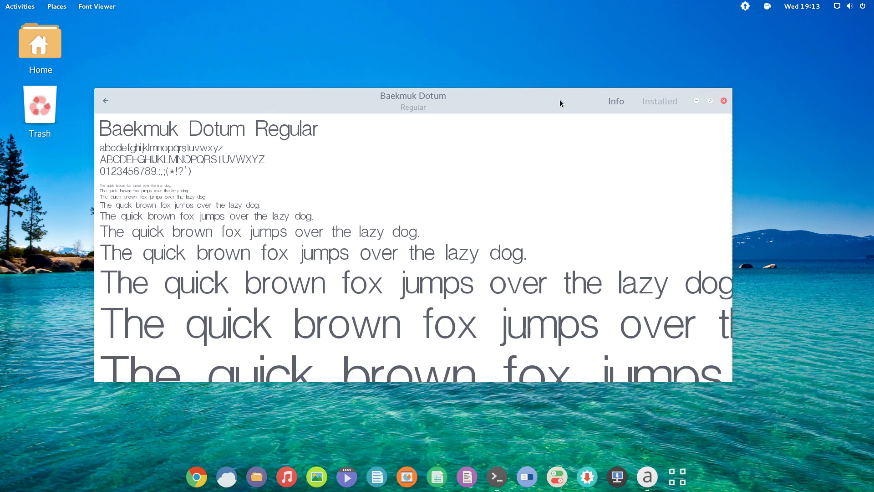
{"action": "left_click", "coordinate": [616, 102]}
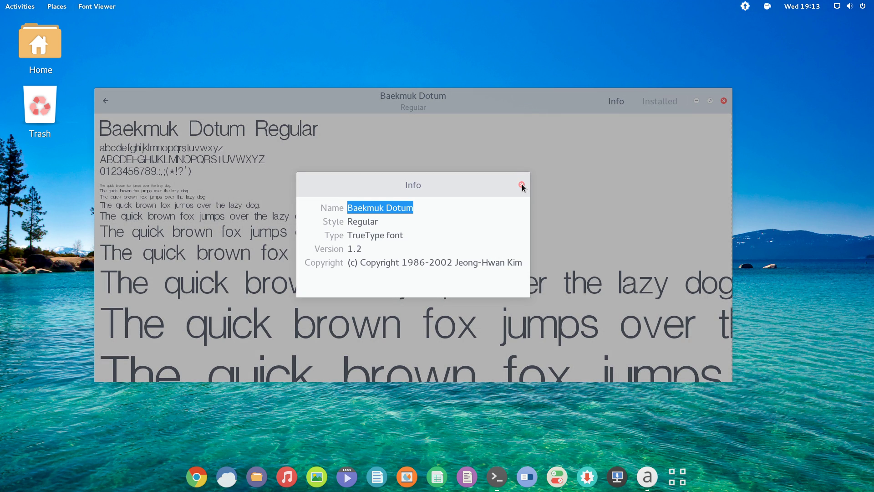
{"action": "left_click", "coordinate": [522, 186]}
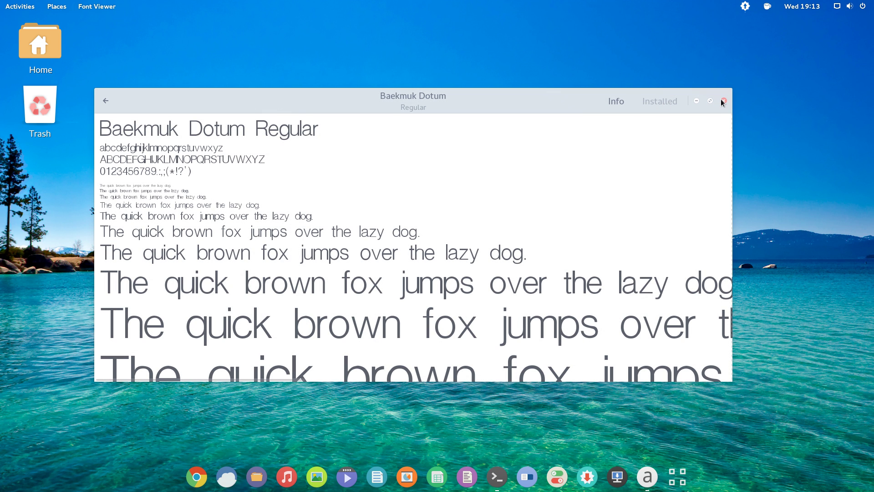
{"action": "left_click", "coordinate": [724, 101]}
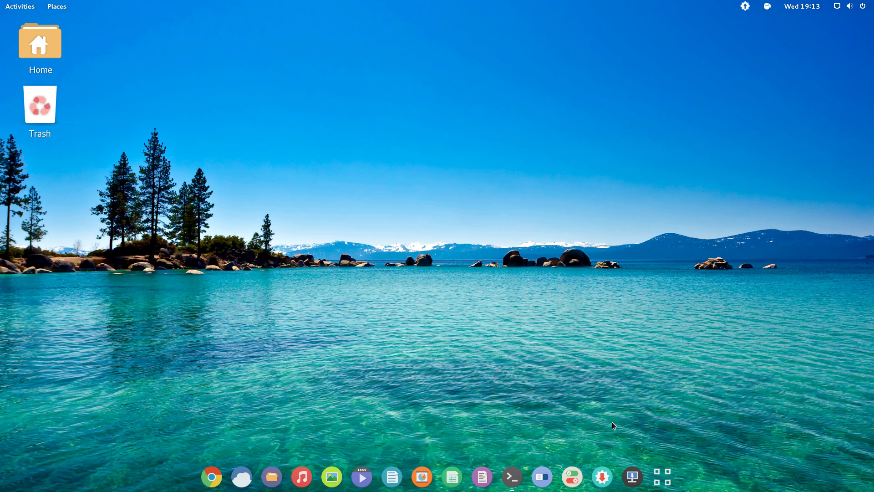
Browse both pages of the applications overview and open Image Viewer.
{"action": "left_click", "coordinate": [662, 477]}
{"action": "scroll", "coordinate": [426, 253], "scroll_direction": "down", "scroll_amount": 1}
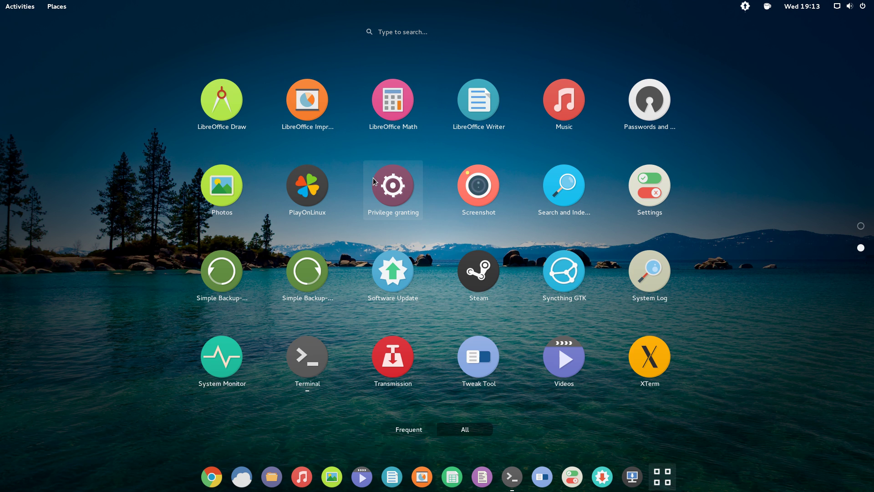
{"action": "scroll", "coordinate": [373, 181], "scroll_direction": "up", "scroll_amount": 1}
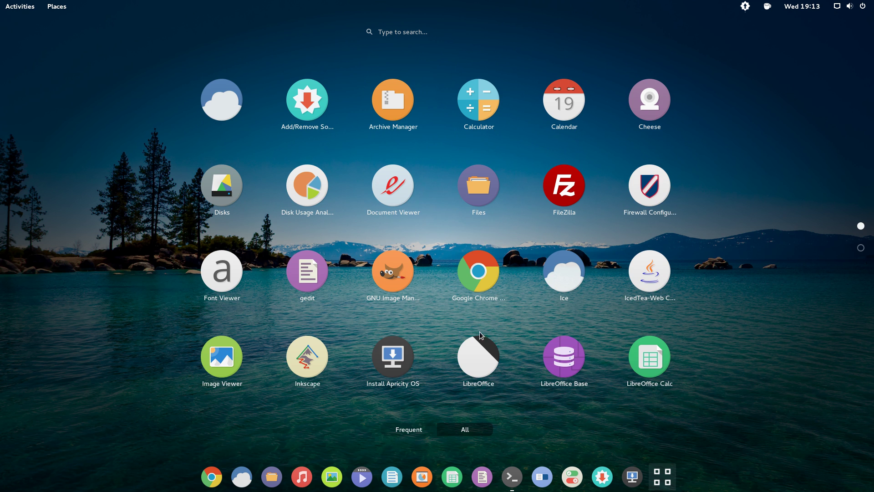
{"action": "left_click", "coordinate": [223, 360]}
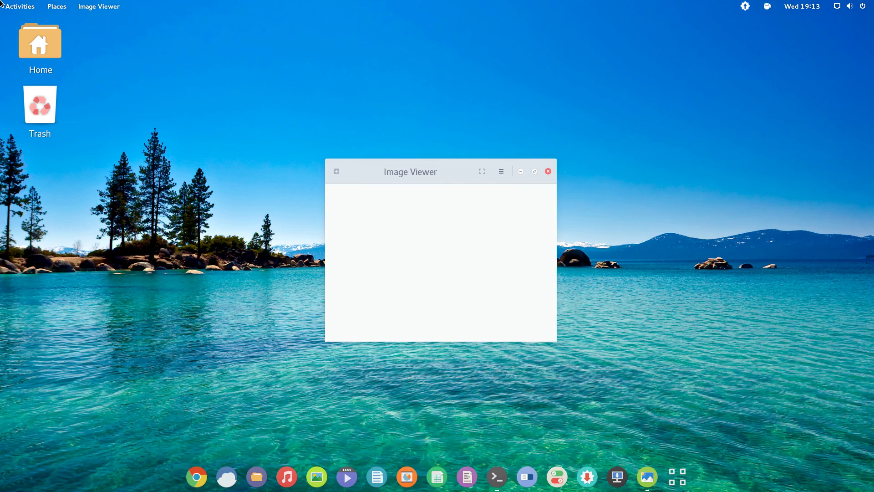
{"action": "mouse_move", "coordinate": [0, 1]}
{"action": "left_click", "coordinate": [384, 246]}
{"action": "left_click", "coordinate": [507, 172]}
{"action": "left_click", "coordinate": [497, 200]}
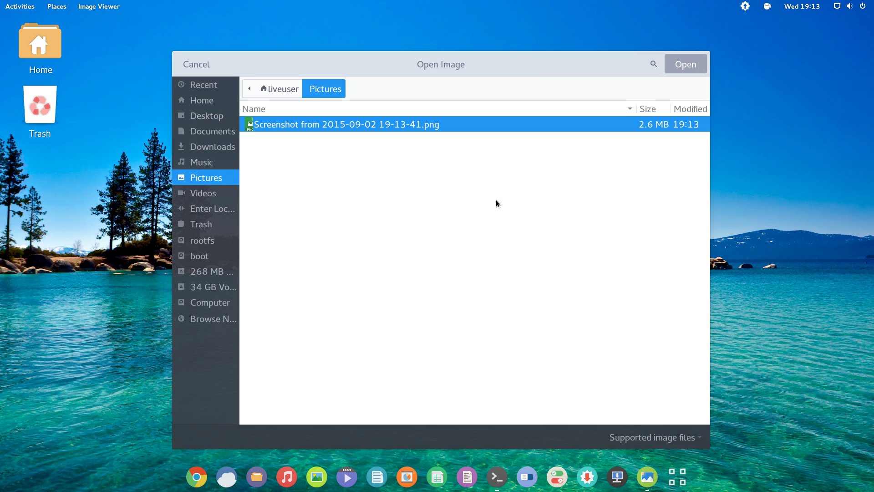
{"action": "left_click", "coordinate": [685, 64]}
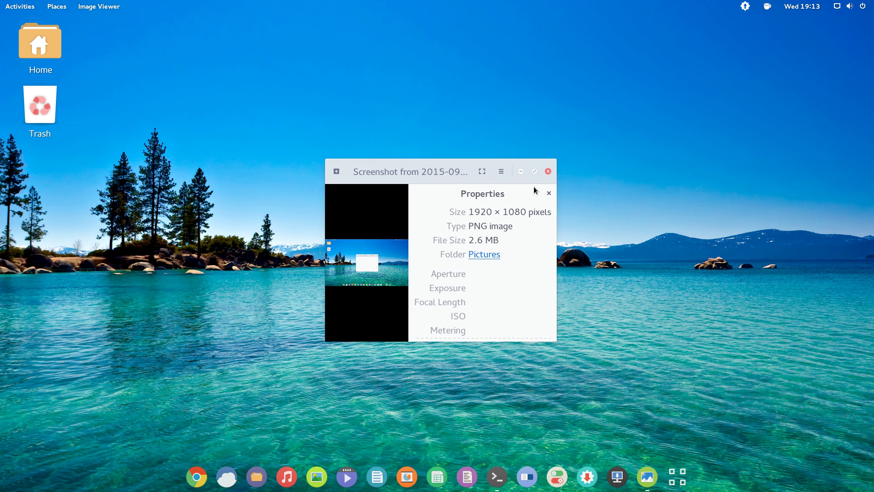
{"action": "scroll", "coordinate": [503, 254], "scroll_direction": "down", "scroll_amount": 1}
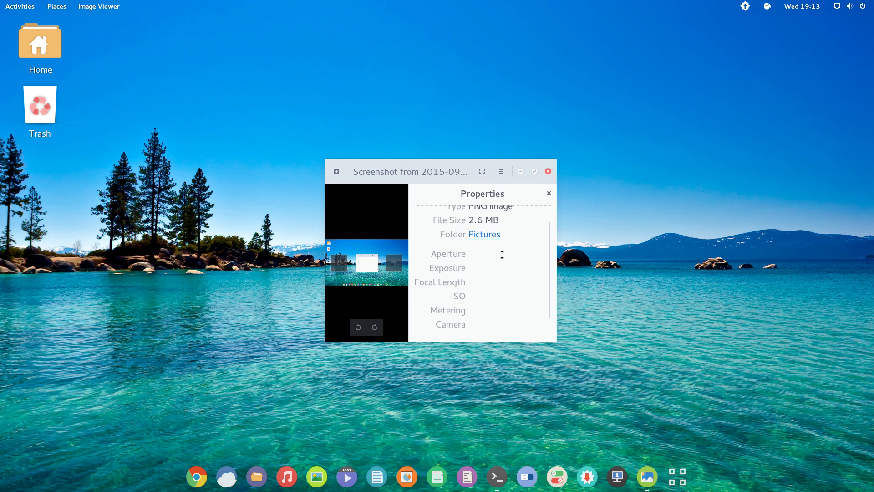
Rotate the opened screenshot a quarter turn clockwise and maximize the Image Viewer window.
{"action": "double_click", "coordinate": [377, 284]}
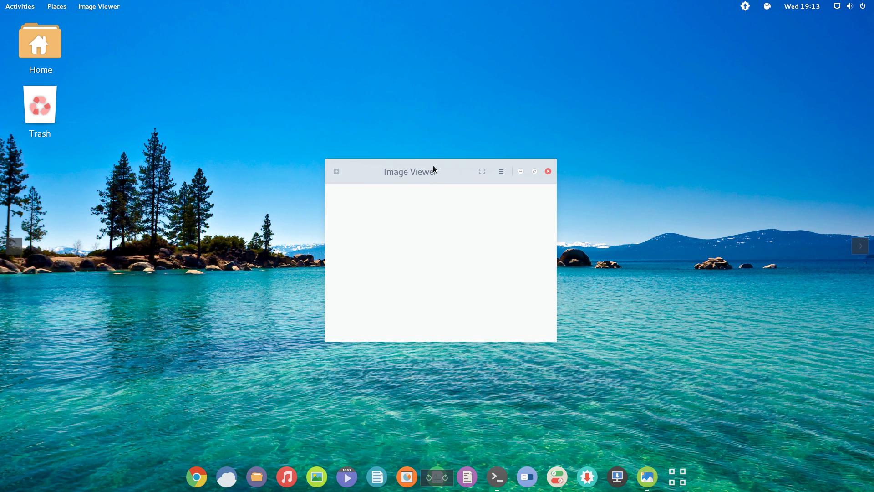
{"action": "double_click", "coordinate": [435, 185]}
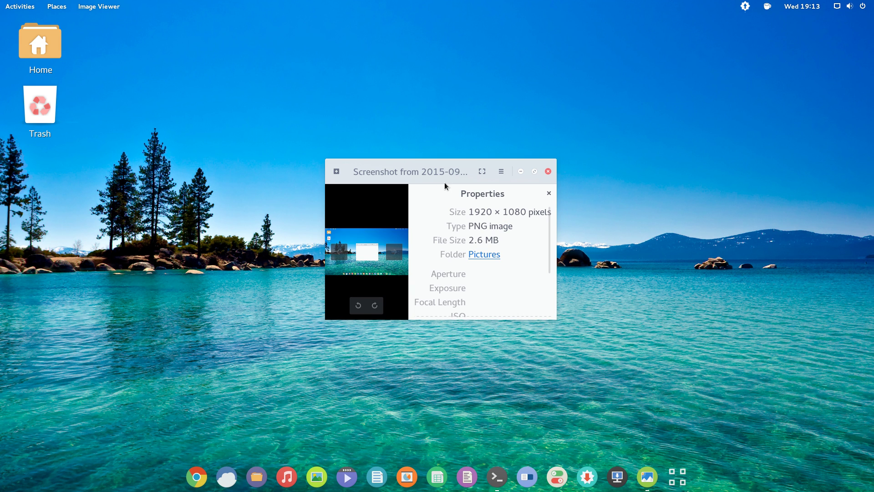
{"action": "left_click", "coordinate": [379, 300]}
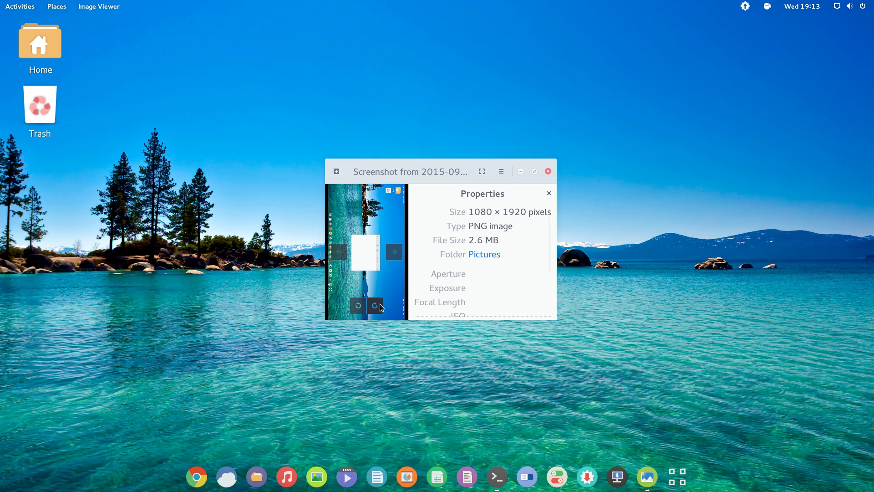
{"action": "left_click", "coordinate": [531, 172]}
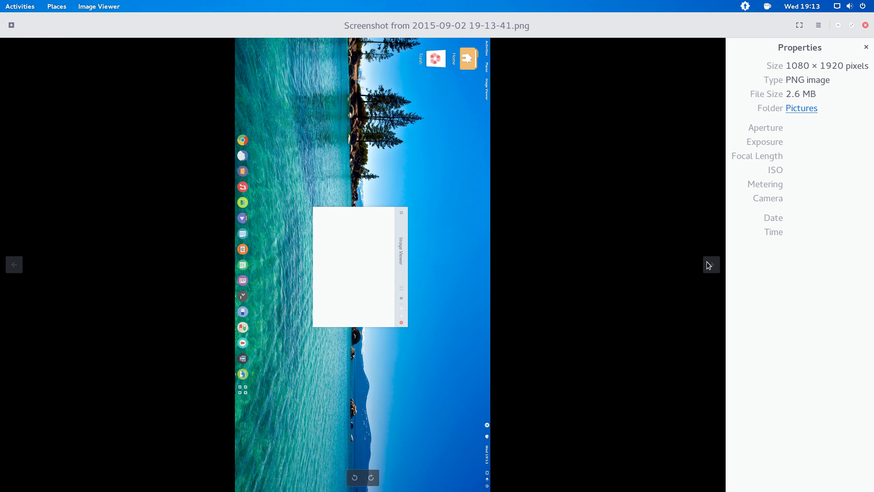
View the rotated image's Image Properties dialog and close it.
{"action": "right_click", "coordinate": [308, 221]}
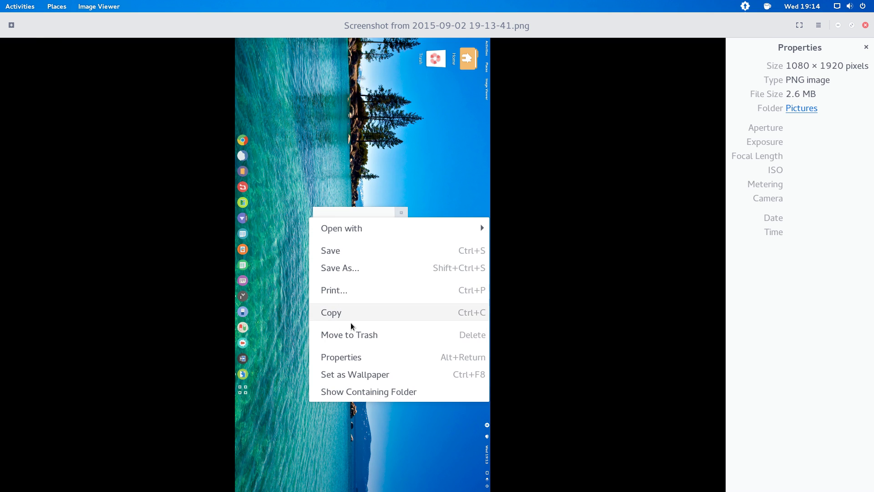
{"action": "left_click", "coordinate": [378, 357]}
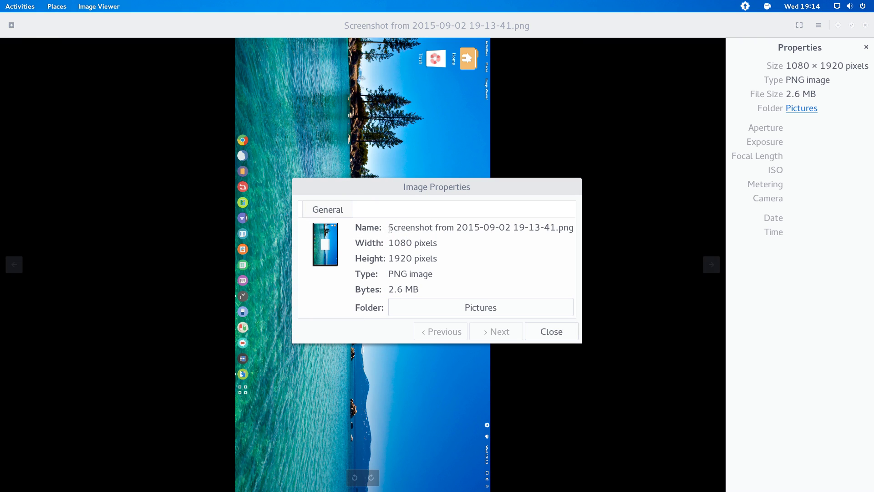
{"action": "key", "text": "Escape"}
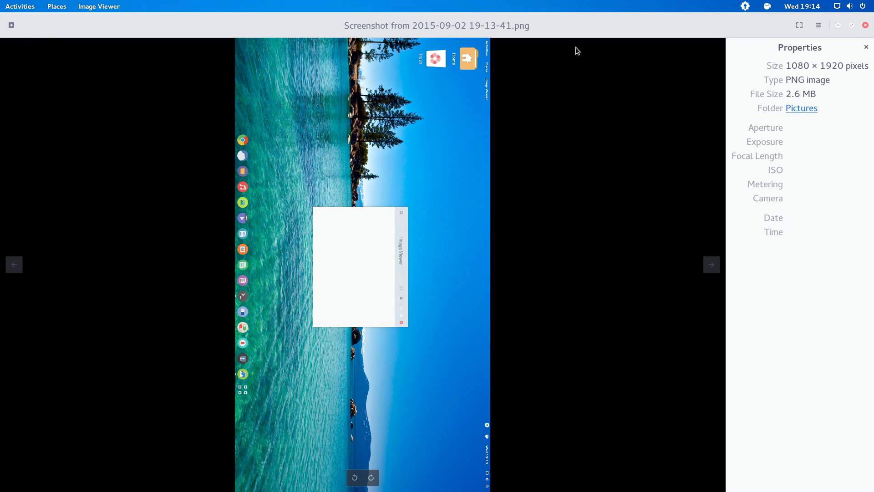
View the image options and the full-screen display, leave full screen and close Image Viewer without saving the changes.
{"action": "left_click", "coordinate": [817, 26]}
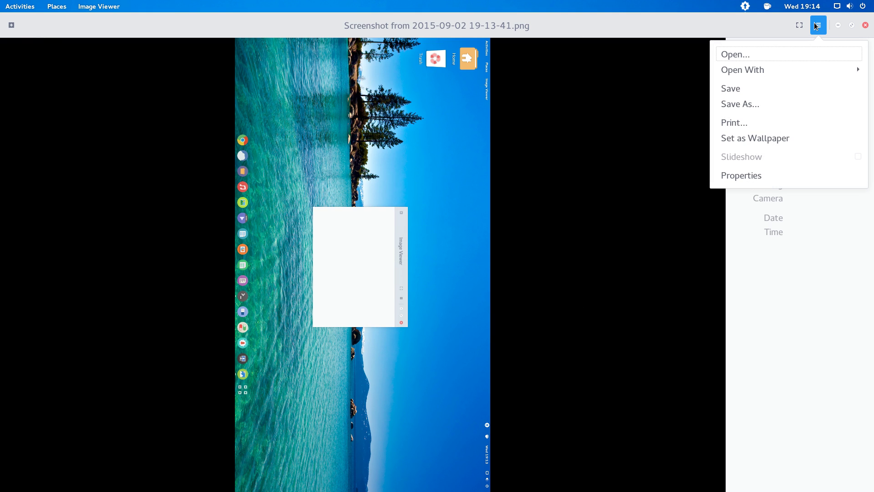
{"action": "left_click", "coordinate": [800, 25]}
{"action": "left_click", "coordinate": [800, 25]}
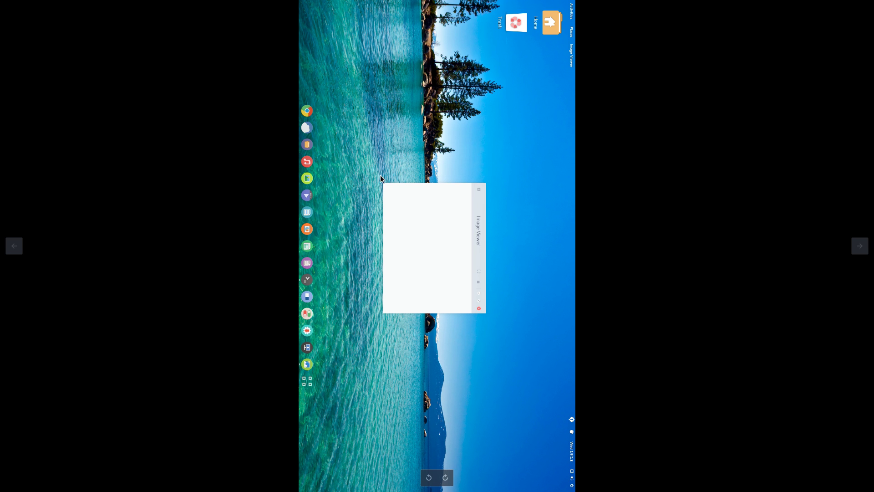
{"action": "double_click", "coordinate": [399, 180]}
{"action": "key", "text": "ctrl+w"}
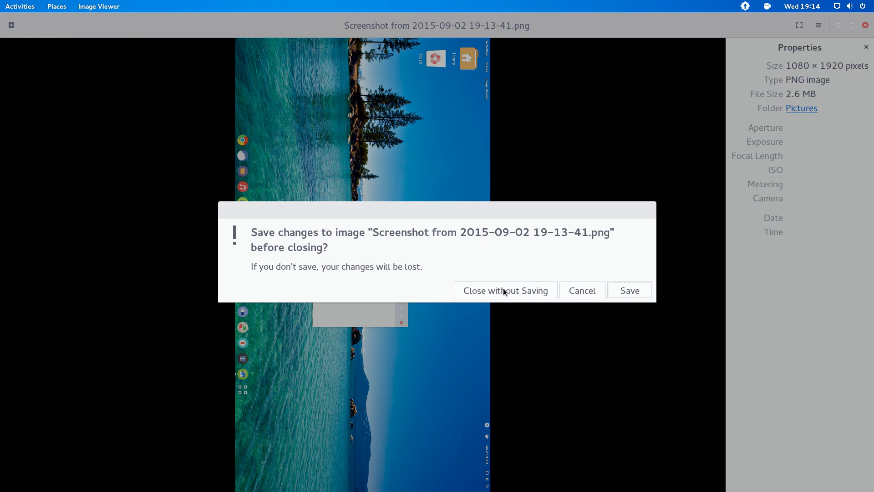
{"action": "left_click", "coordinate": [506, 290]}
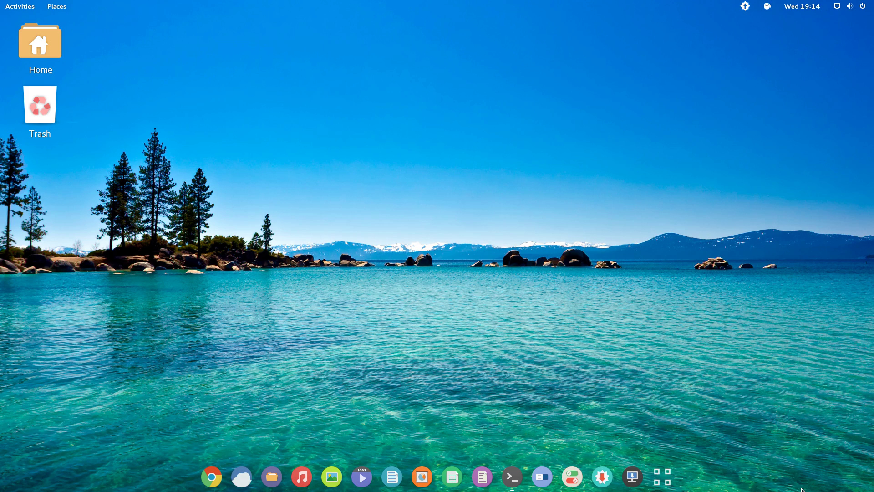
Browse both pages of the applications overview and view the launcher options for Google Chrome.
{"action": "left_click", "coordinate": [662, 476]}
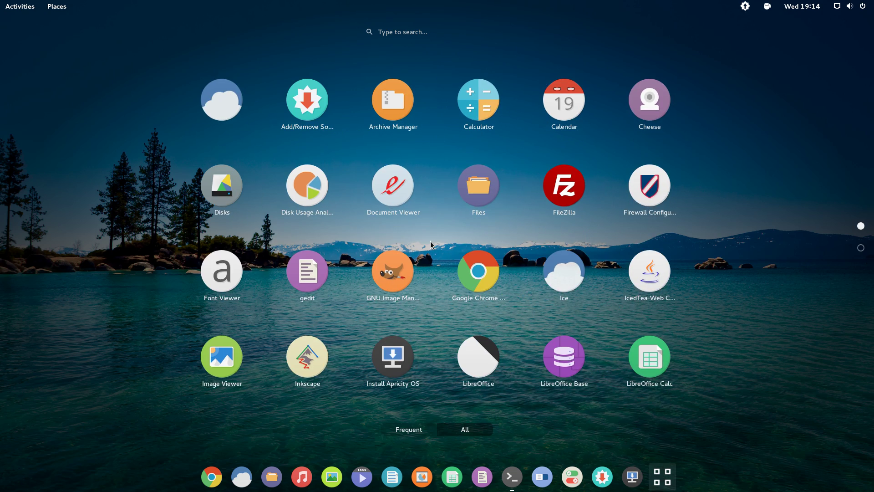
{"action": "scroll", "coordinate": [431, 242], "scroll_direction": "down", "scroll_amount": 1}
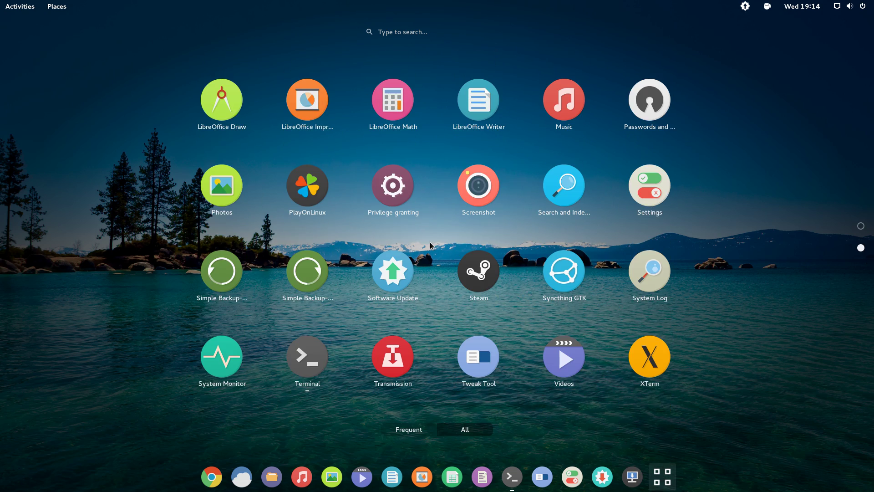
{"action": "scroll", "coordinate": [430, 242], "scroll_direction": "up", "scroll_amount": 1}
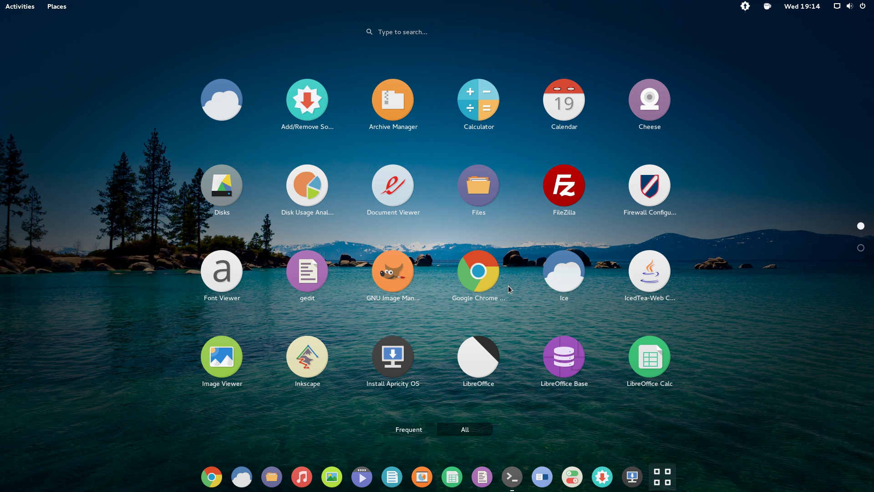
{"action": "right_click", "coordinate": [492, 287]}
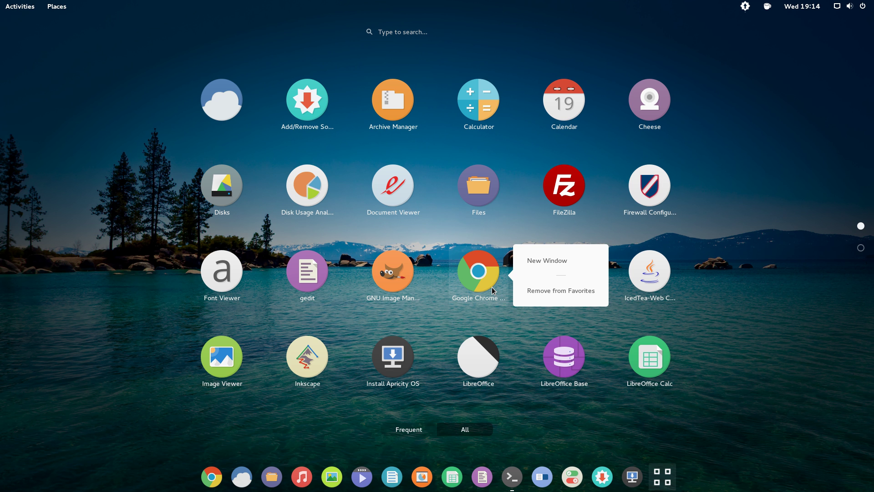
{"action": "left_click", "coordinate": [507, 322]}
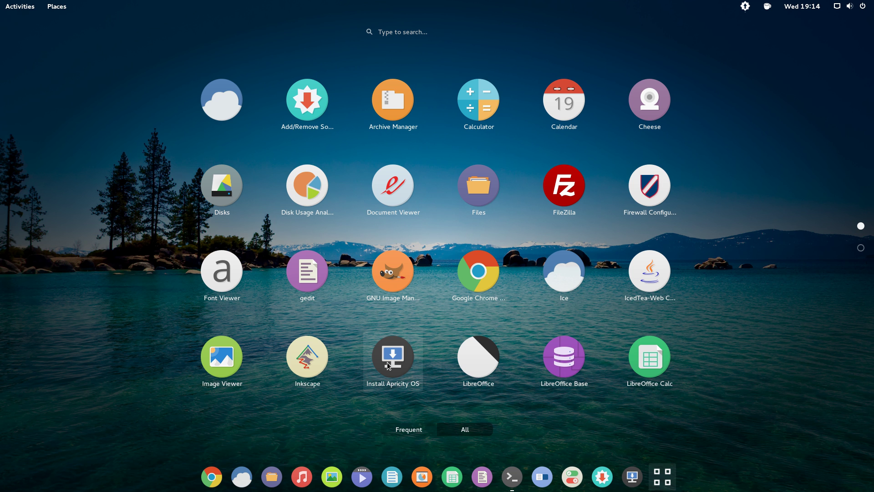
Turn off the wired network connection from the system status area.
{"action": "left_click", "coordinate": [849, 7]}
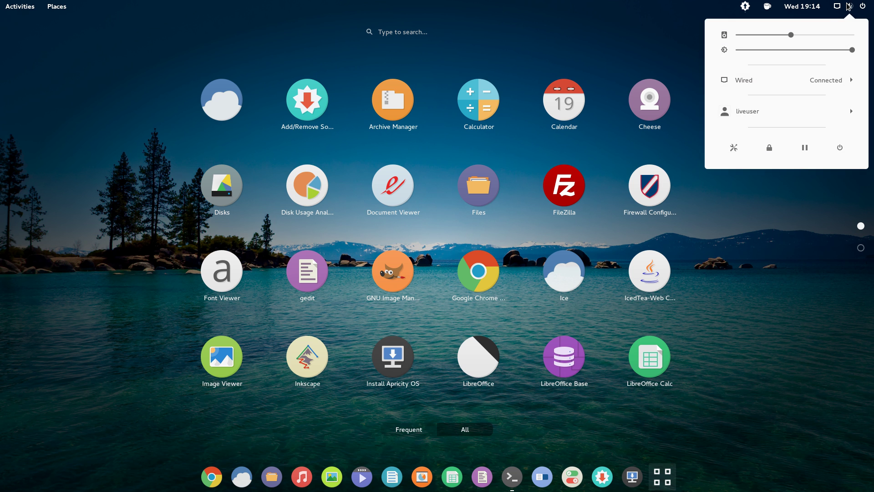
{"action": "left_click", "coordinate": [760, 82]}
{"action": "left_click", "coordinate": [761, 98]}
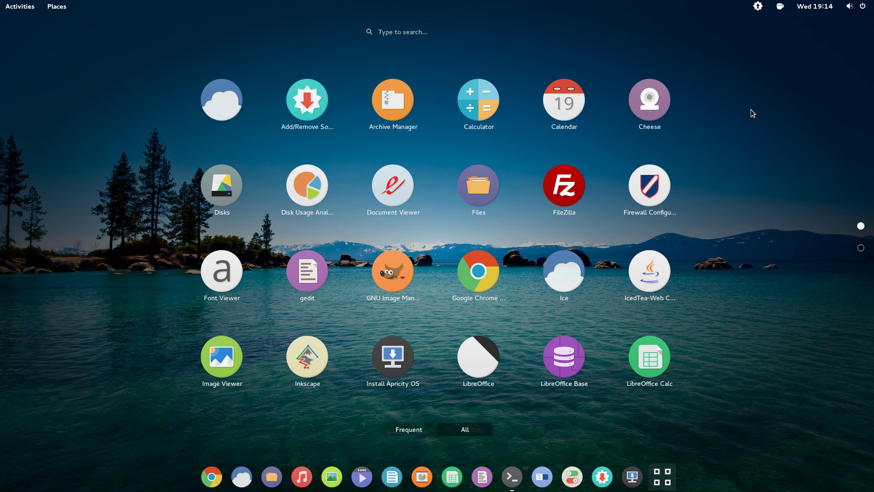
Launch Google Chrome and Inkscape from the applications overview.
{"action": "left_click", "coordinate": [490, 276]}
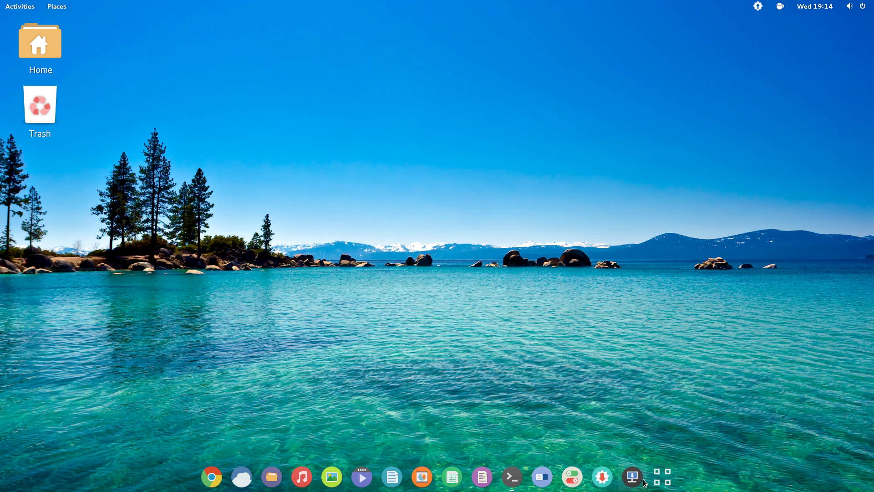
{"action": "left_click", "coordinate": [663, 477]}
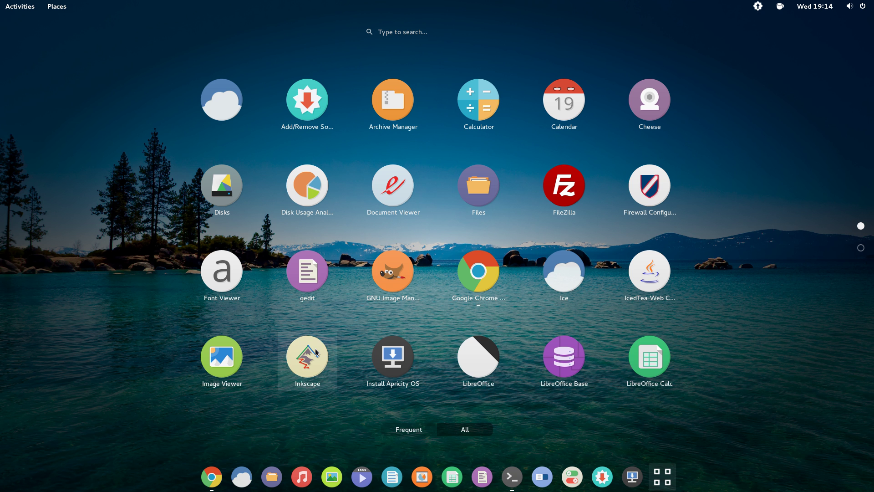
{"action": "key", "text": "Escape"}
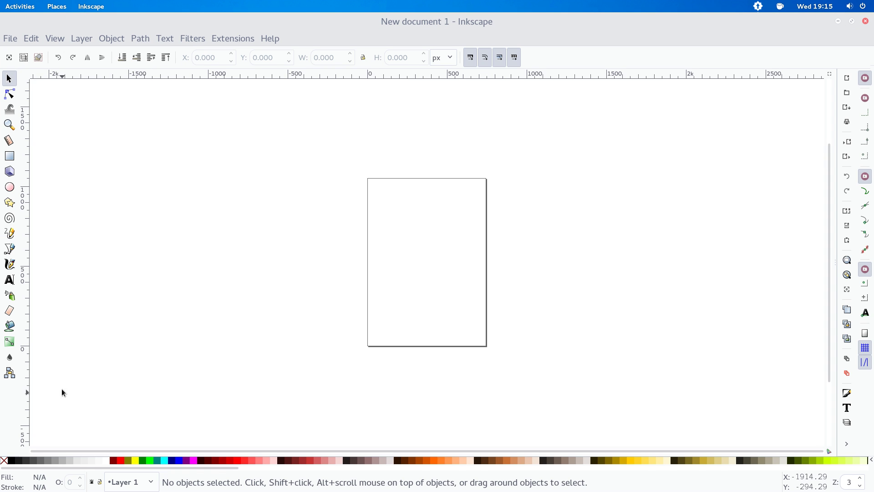
Try Inkscape's spray and node tools, and draw freehand pencil lines on the blank page.
{"action": "left_click", "coordinate": [10, 296]}
{"action": "left_click", "coordinate": [222, 235]}
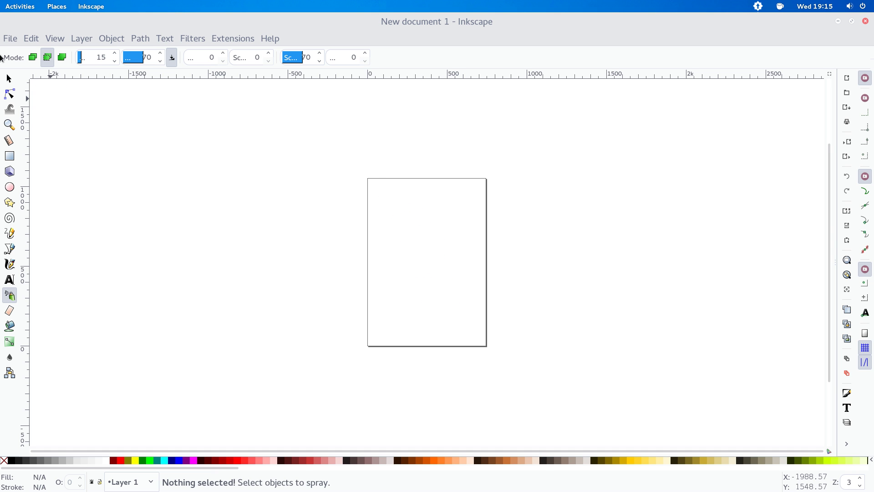
{"action": "left_click", "coordinate": [10, 94]}
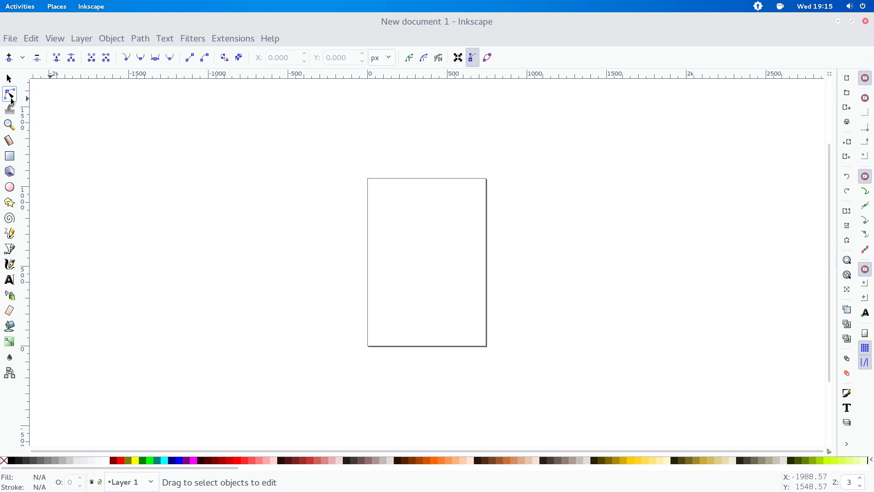
{"action": "left_click_drag", "start_coordinate": [414, 221], "coordinate": [444, 320]}
{"action": "left_click", "coordinate": [10, 233]}
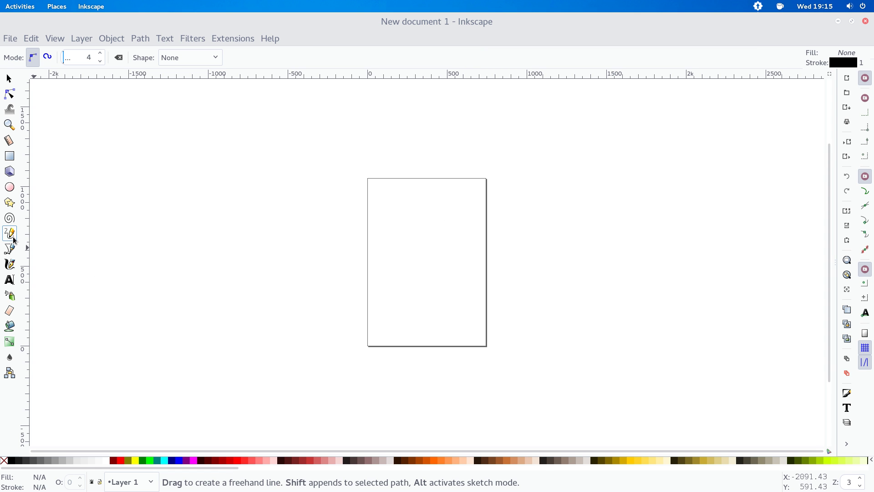
{"action": "mouse_move", "coordinate": [395, 215]}
{"action": "left_mouse_down"}
{"action": "mouse_move", "coordinate": [427, 248]}
{"action": "mouse_move", "coordinate": [426, 275]}
{"action": "mouse_move", "coordinate": [465, 329]}
{"action": "mouse_move", "coordinate": [462, 240]}
{"action": "mouse_move", "coordinate": [388, 222]}
{"action": "mouse_move", "coordinate": [396, 276]}
{"action": "mouse_move", "coordinate": [415, 292]}
{"action": "left_mouse_up"}
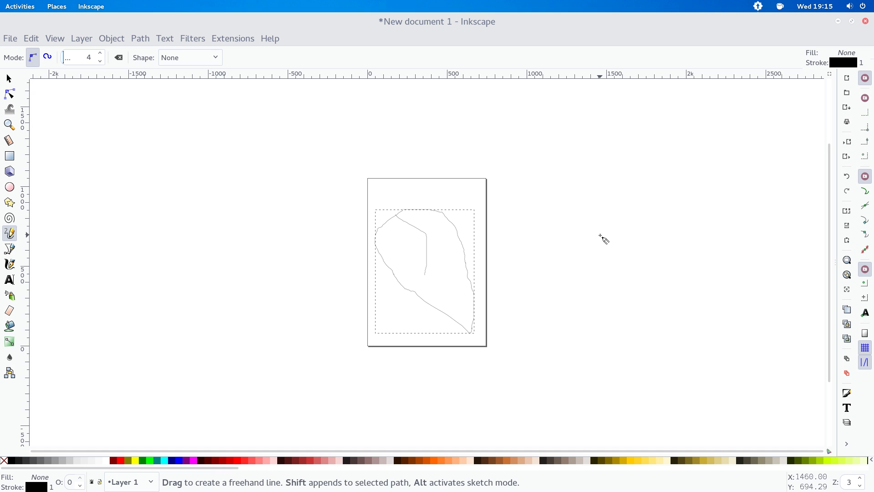
View Inkscape's memory usage information and the splash, authors, translators and license pages of About Inkscape.
{"action": "left_click", "coordinate": [269, 38]}
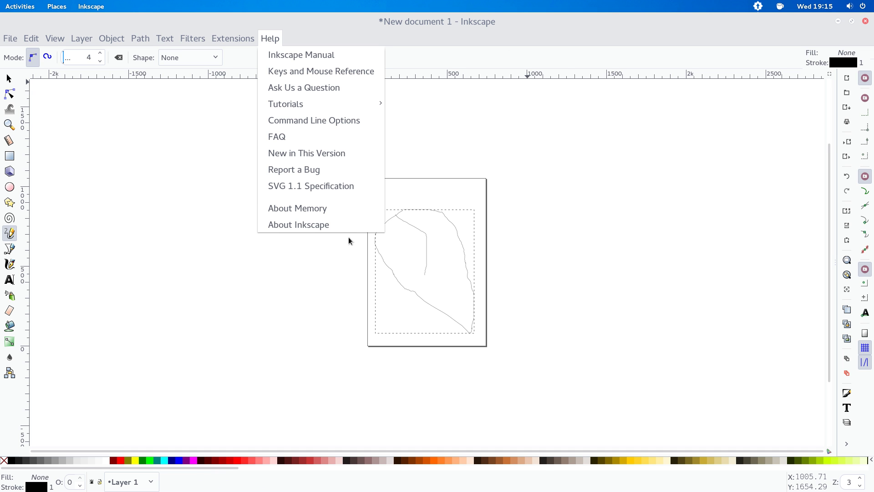
{"action": "left_click", "coordinate": [328, 210]}
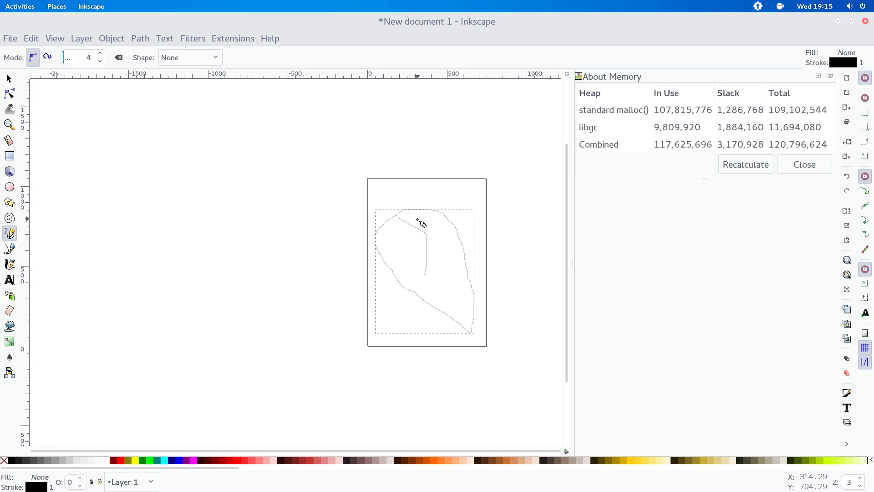
{"action": "left_click", "coordinate": [271, 38]}
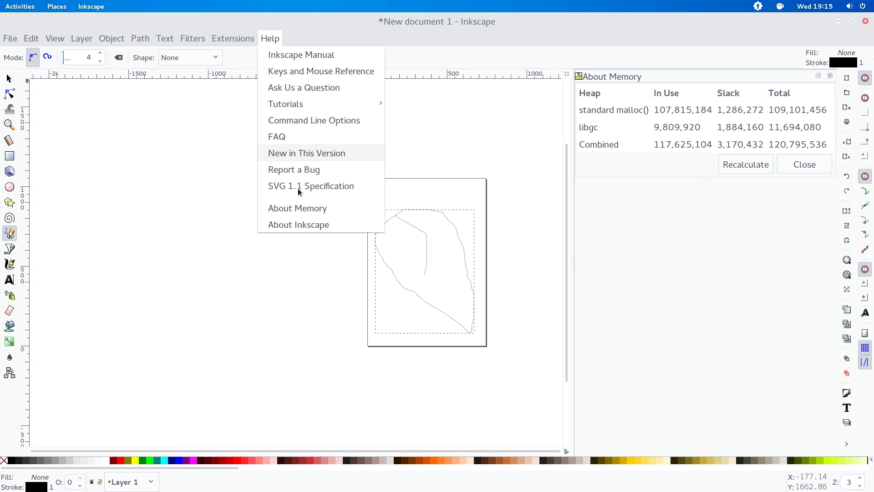
{"action": "left_click", "coordinate": [298, 224]}
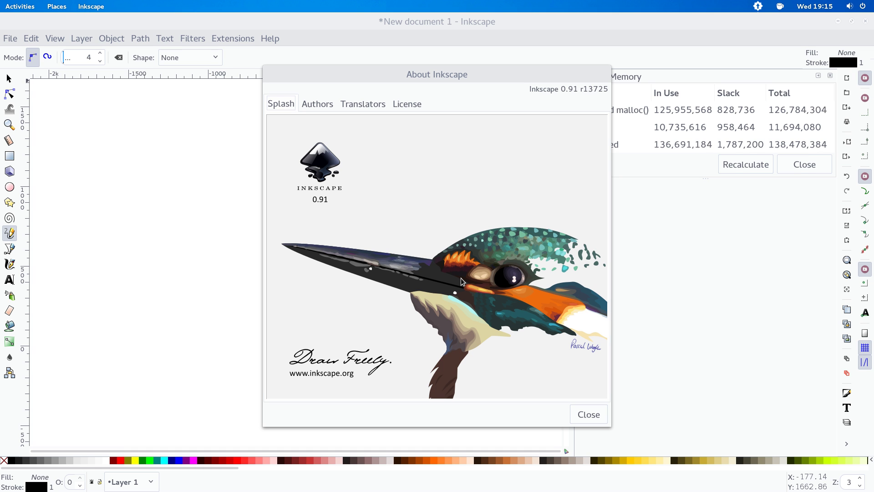
{"action": "left_click", "coordinate": [314, 106]}
{"action": "left_click", "coordinate": [380, 104]}
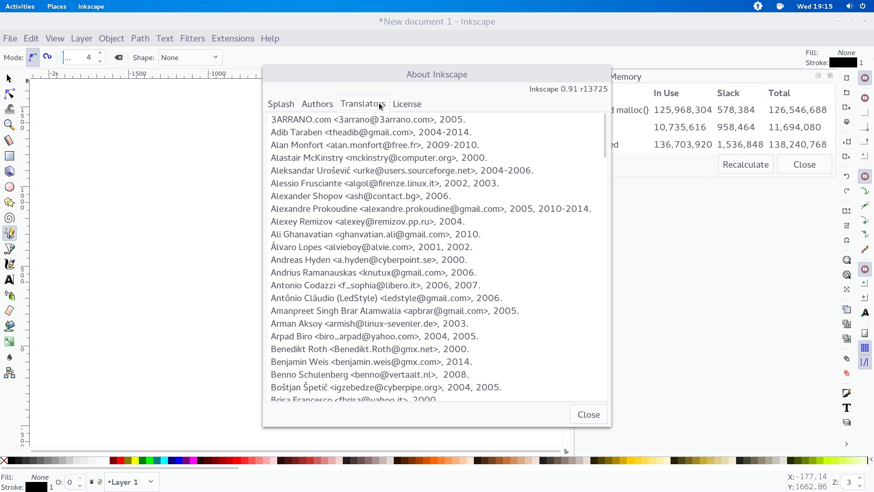
{"action": "left_click", "coordinate": [405, 104]}
{"action": "left_click", "coordinate": [588, 414]}
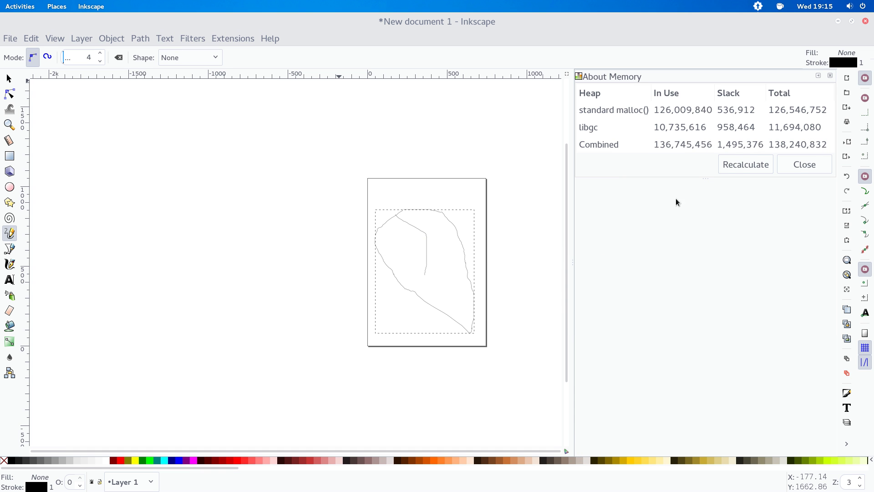
Close Inkscape without saving the drawing and open the Settings page in Google Chrome.
{"action": "left_click", "coordinate": [866, 21]}
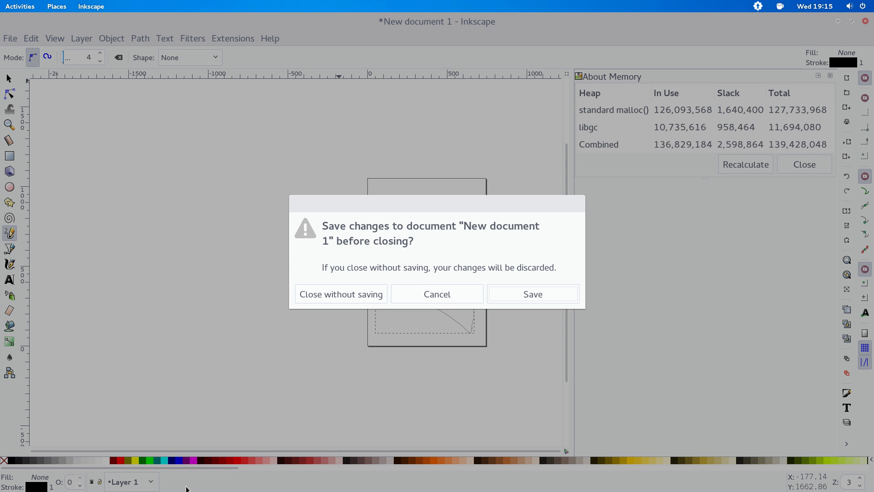
{"action": "left_click", "coordinate": [310, 295]}
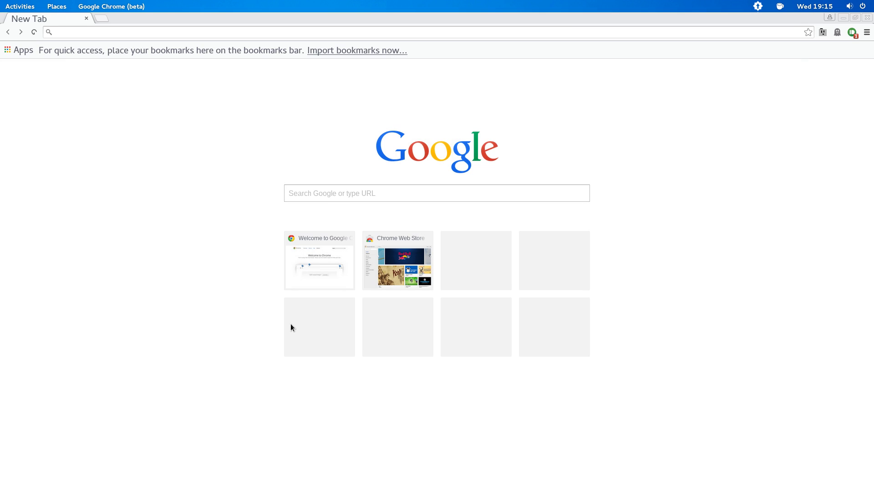
{"action": "left_click", "coordinate": [867, 32]}
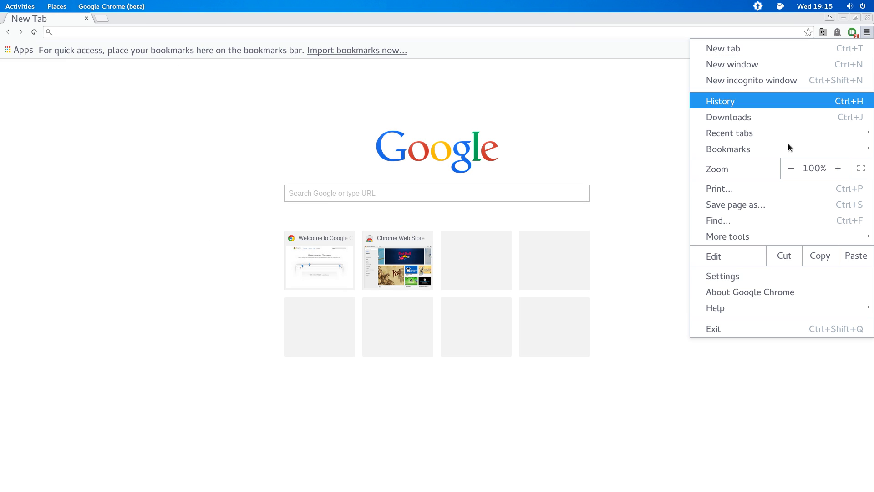
{"action": "left_click", "coordinate": [737, 278]}
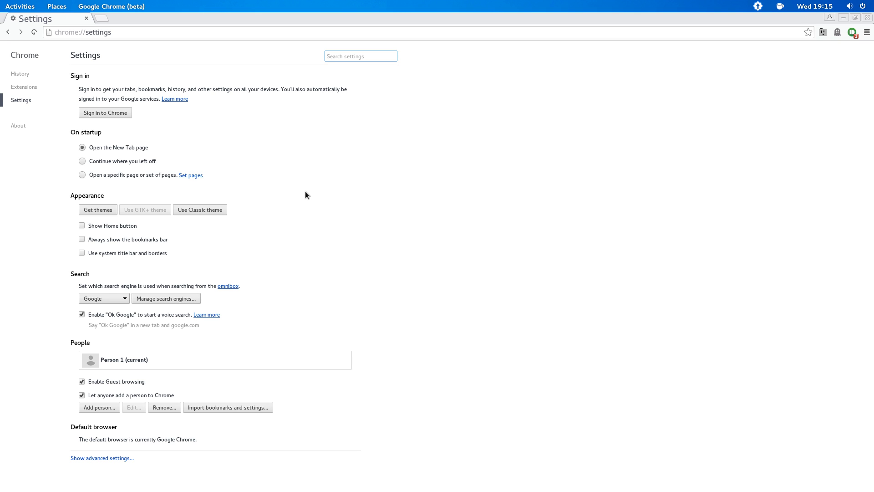
Expand Chrome's advanced settings and open the proxy settings in the Network section.
{"action": "left_click", "coordinate": [108, 457]}
{"action": "scroll", "coordinate": [180, 396], "scroll_direction": "down", "scroll_amount": 15}
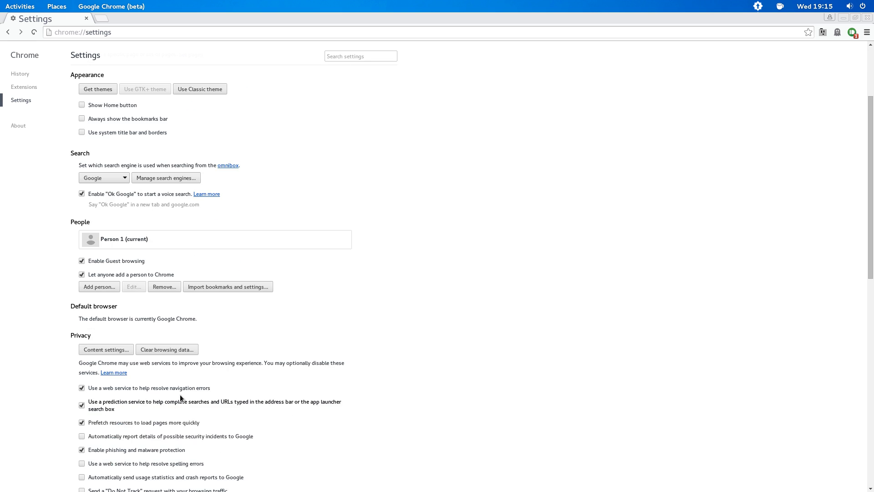
{"action": "scroll", "coordinate": [180, 398], "scroll_direction": "down", "scroll_amount": 1}
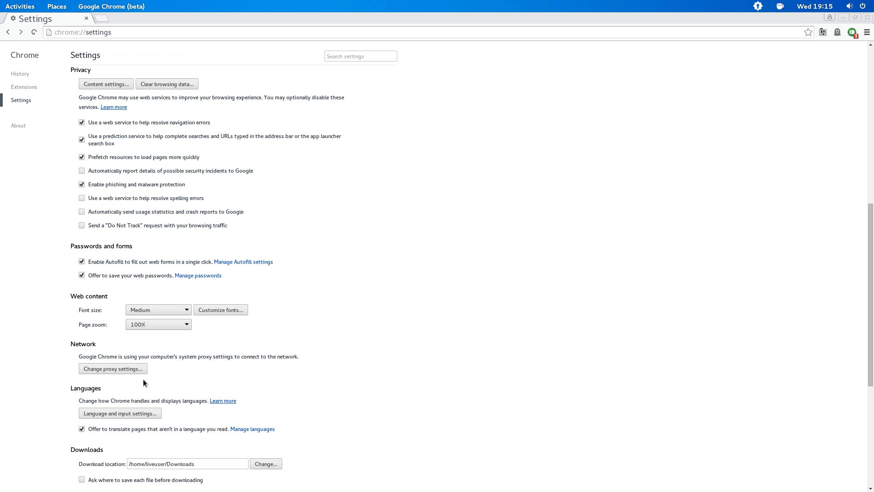
{"action": "left_click", "coordinate": [130, 368]}
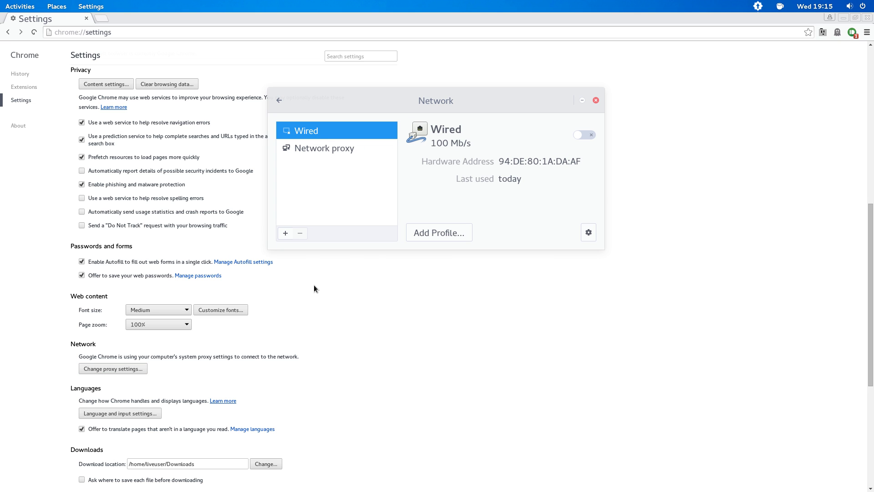
Set the network proxy method to Manual, and close the Network settings and Google Chrome.
{"action": "left_click", "coordinate": [351, 149]}
{"action": "left_click", "coordinate": [501, 166]}
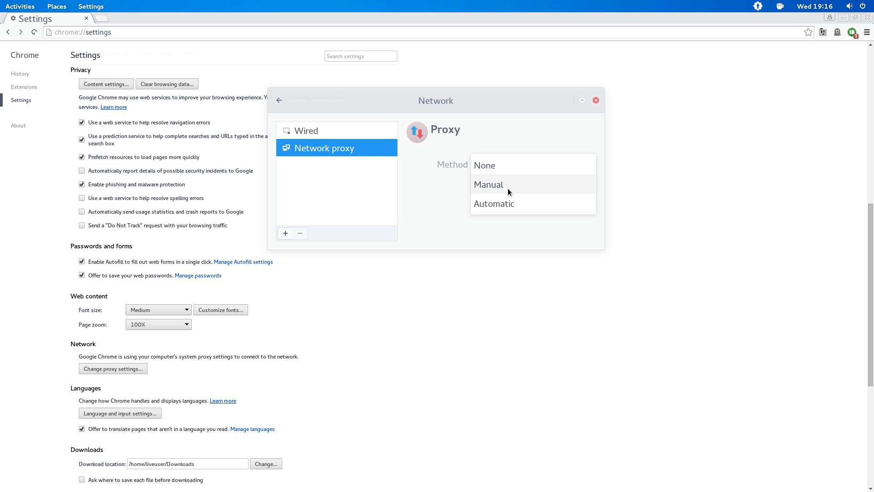
{"action": "left_click", "coordinate": [507, 187]}
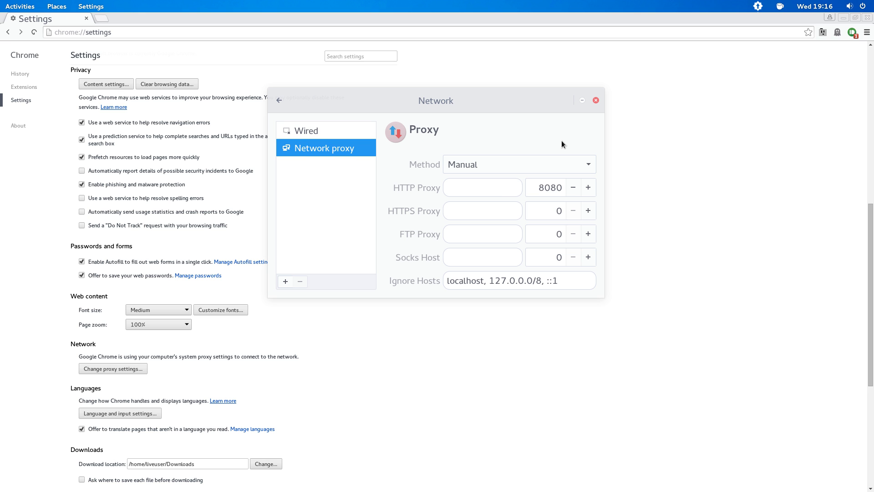
{"action": "left_click", "coordinate": [595, 103]}
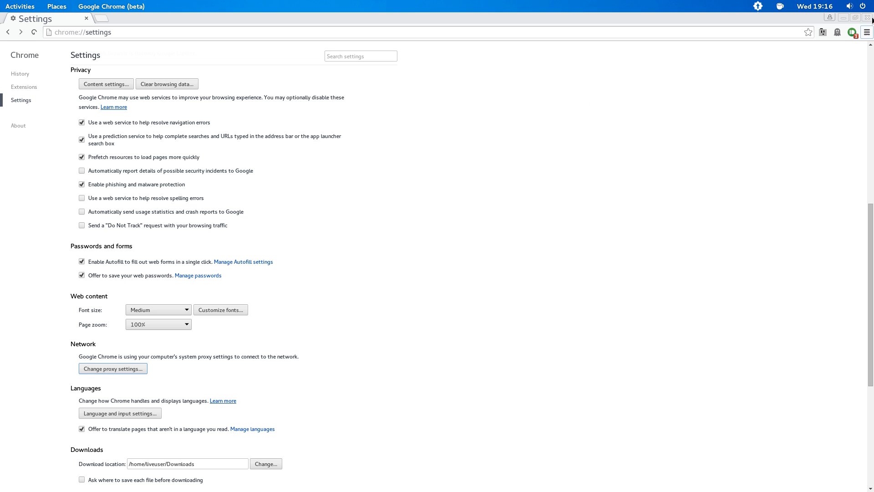
{"action": "left_click", "coordinate": [867, 18]}
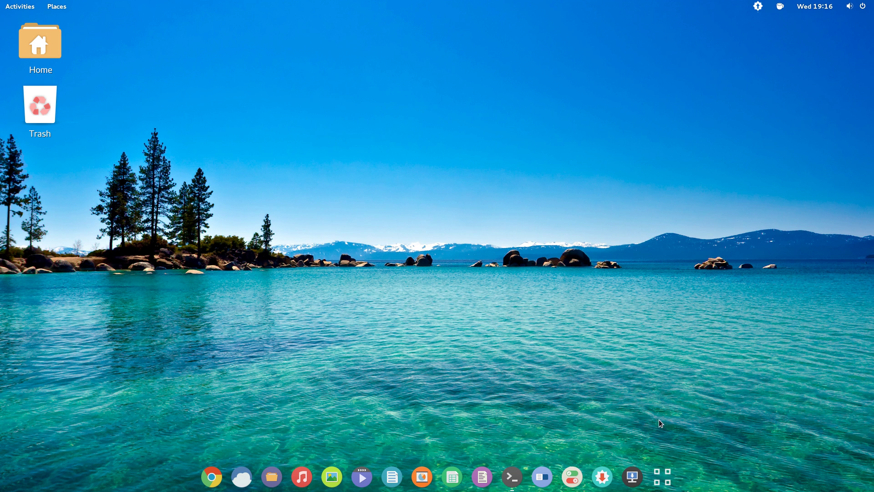
Launch the Simple Backup configuration from the applications overview and dismiss its backup profile notice.
{"action": "left_click", "coordinate": [663, 476]}
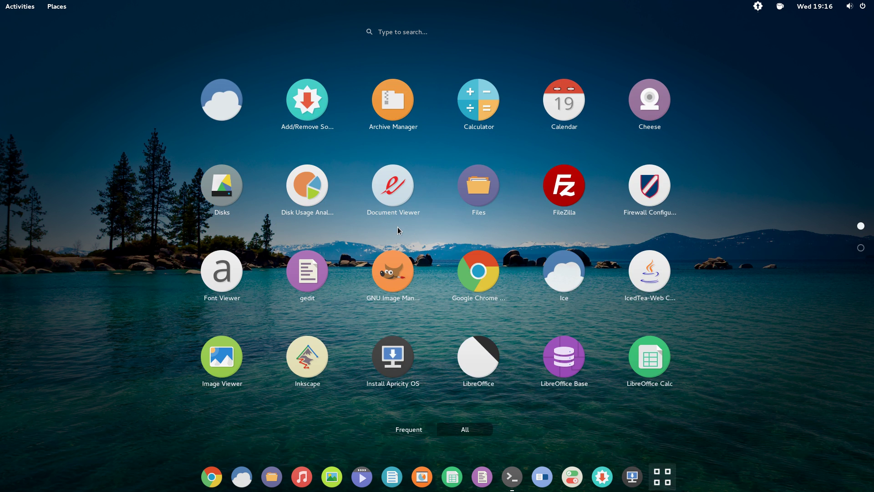
{"action": "scroll", "coordinate": [398, 231], "scroll_direction": "down", "scroll_amount": 1}
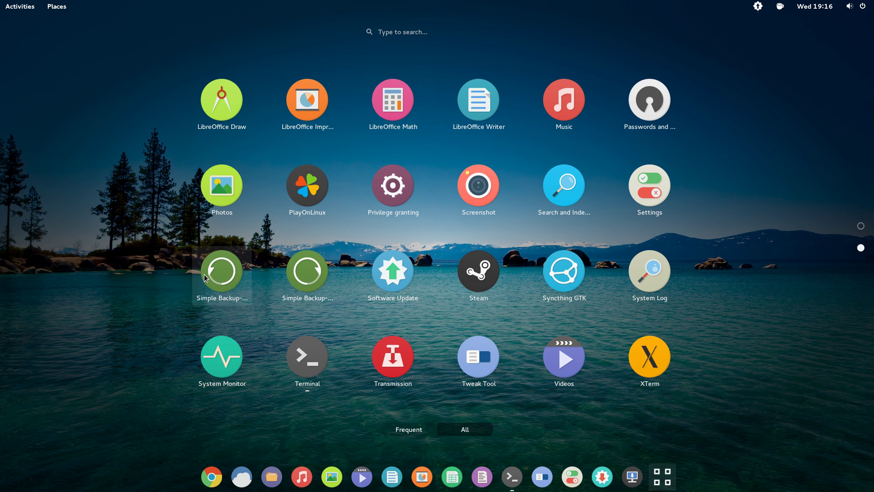
{"action": "left_click", "coordinate": [221, 271]}
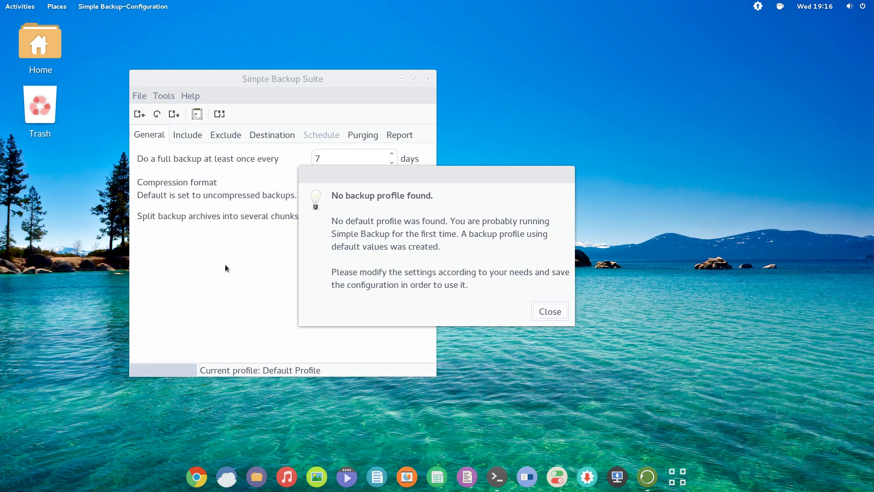
{"action": "left_click", "coordinate": [550, 311]}
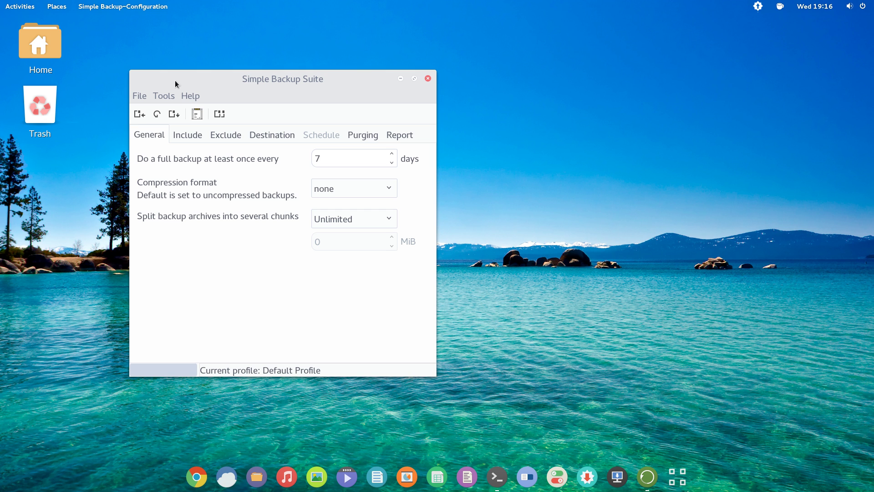
View the About information of Simple Backup Suite.
{"action": "left_click", "coordinate": [184, 97]}
{"action": "left_click", "coordinate": [191, 127]}
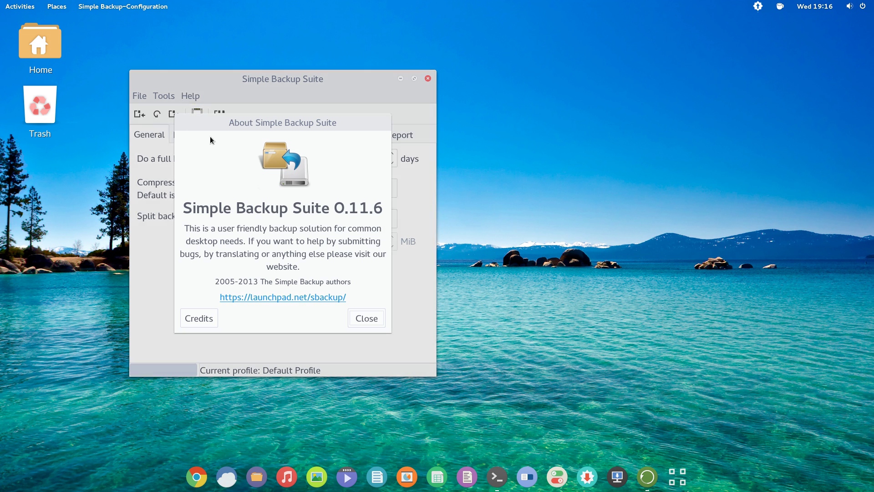
{"action": "left_click", "coordinate": [365, 317]}
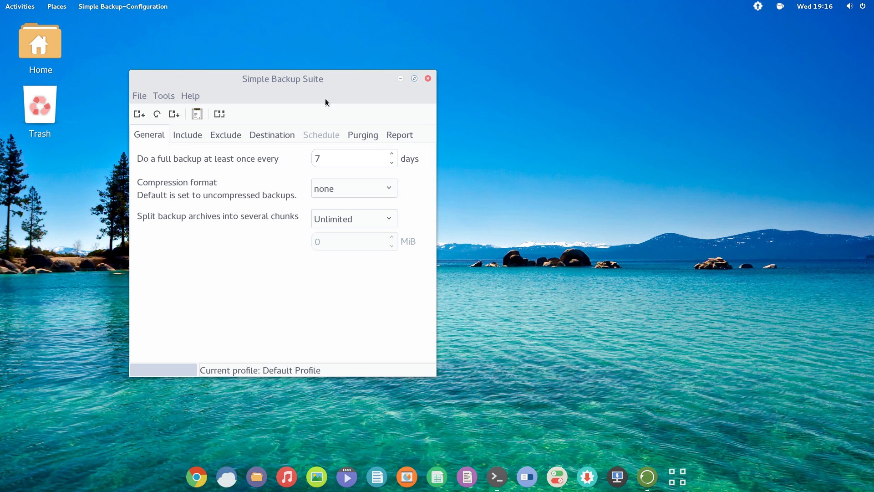
Look through the Include, Exclude, Destination, Purging and Report settings, and close Simple Backup Suite without saving the configuration.
{"action": "left_click", "coordinate": [183, 134]}
{"action": "left_click", "coordinate": [225, 133]}
{"action": "left_click", "coordinate": [269, 135]}
{"action": "left_click", "coordinate": [362, 134]}
{"action": "left_click", "coordinate": [397, 134]}
{"action": "left_click", "coordinate": [428, 79]}
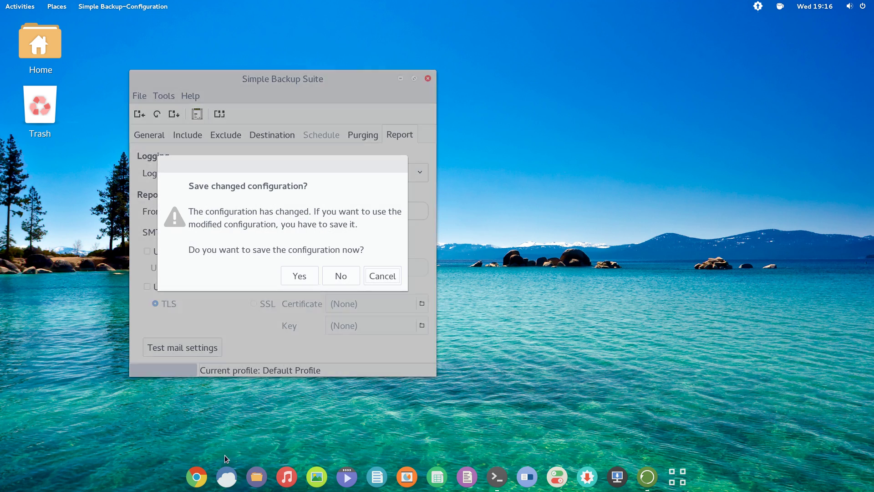
{"action": "left_click", "coordinate": [337, 275]}
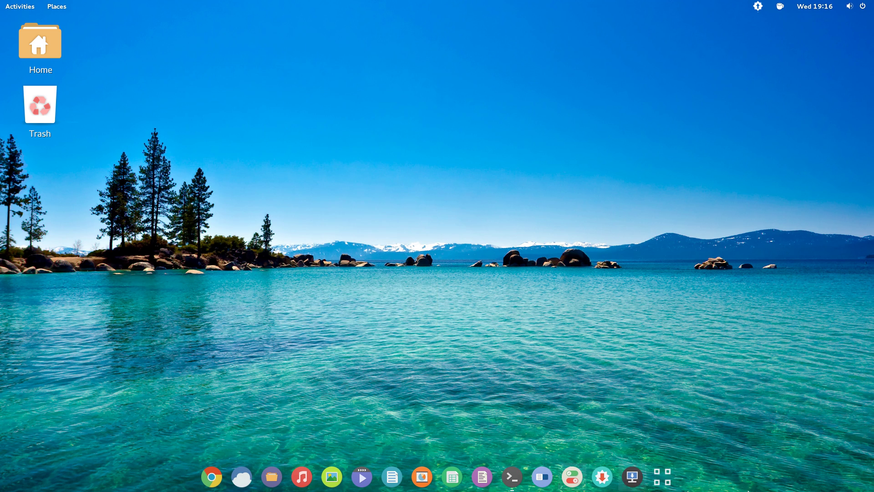
Look over both pages of the applications overview and launch Passwords and Keys.
{"action": "key", "text": "super+a"}
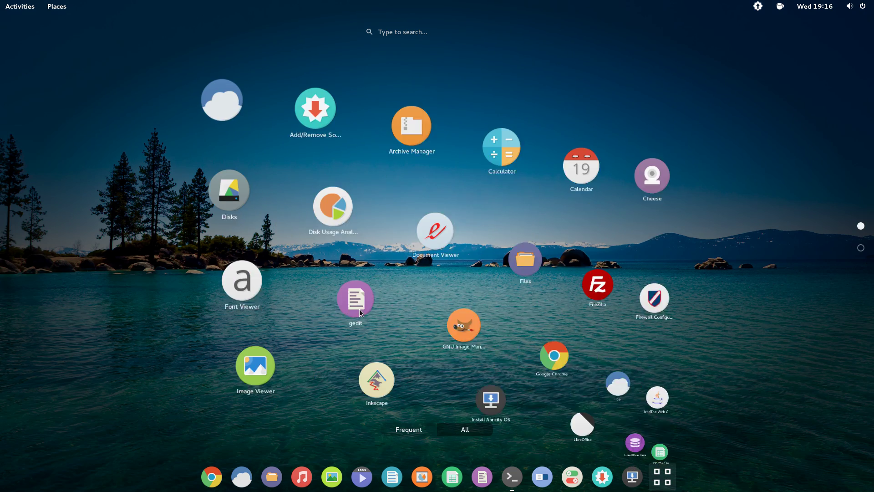
{"action": "scroll", "coordinate": [459, 314], "scroll_direction": "down", "scroll_amount": 1}
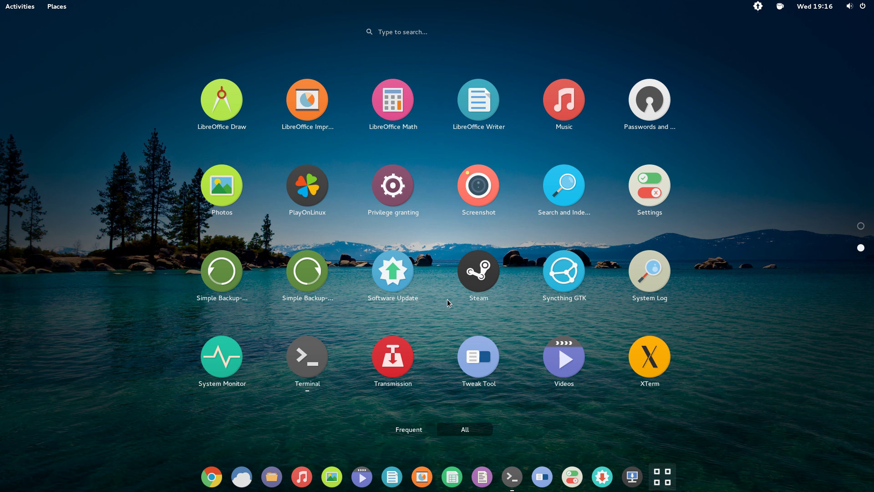
{"action": "scroll", "coordinate": [448, 299], "scroll_direction": "up", "scroll_amount": 1}
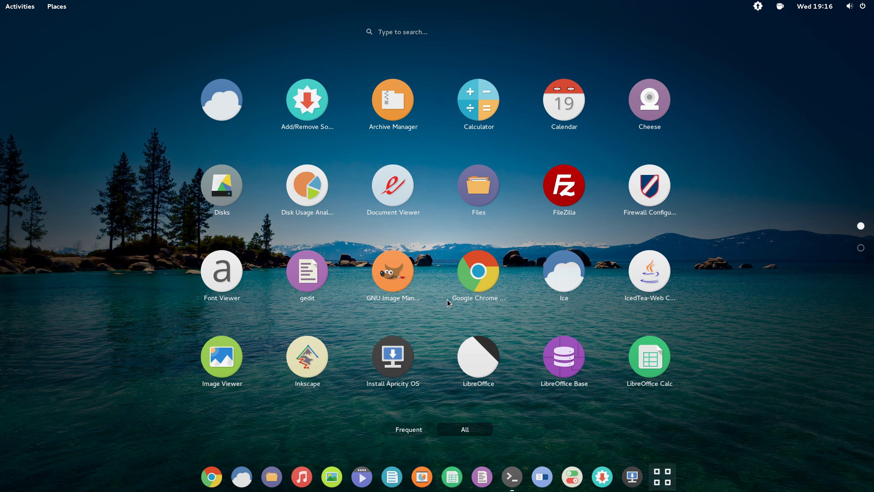
{"action": "scroll", "coordinate": [448, 300], "scroll_direction": "down", "scroll_amount": 1}
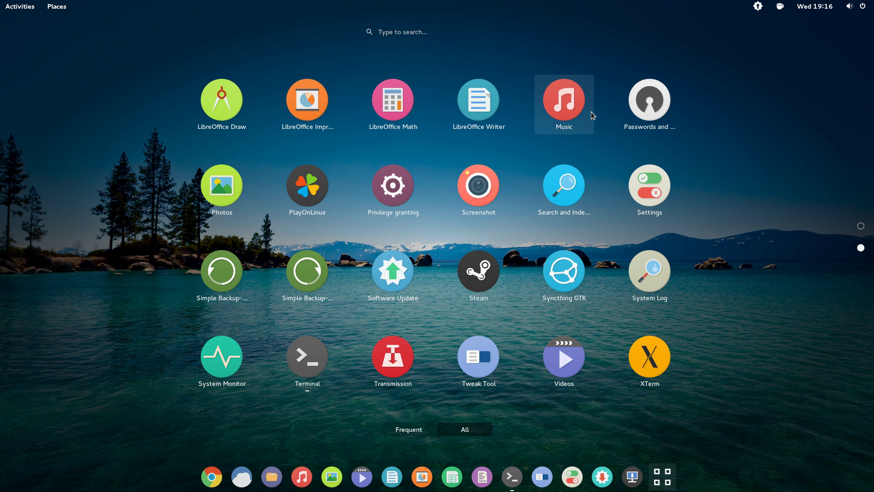
{"action": "left_click", "coordinate": [670, 108]}
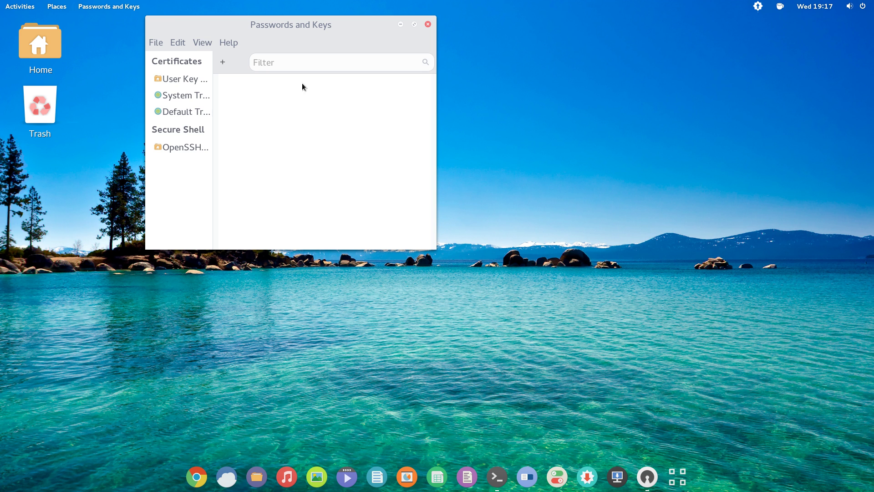
Look through the OpenSSH keys and the certificate stores in Passwords and Keys, and close it.
{"action": "left_click", "coordinate": [224, 43]}
{"action": "left_click", "coordinate": [243, 80]}
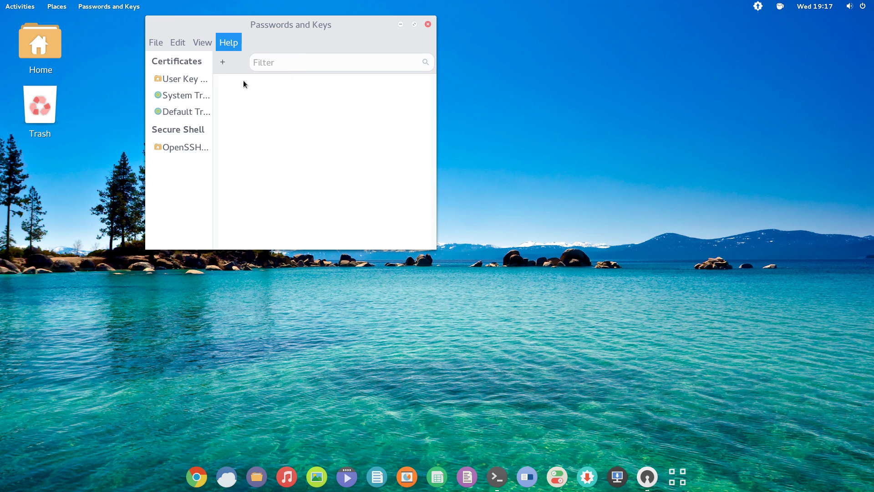
{"action": "left_click", "coordinate": [315, 58]}
{"action": "left_click", "coordinate": [378, 57]}
{"action": "left_click", "coordinate": [193, 146]}
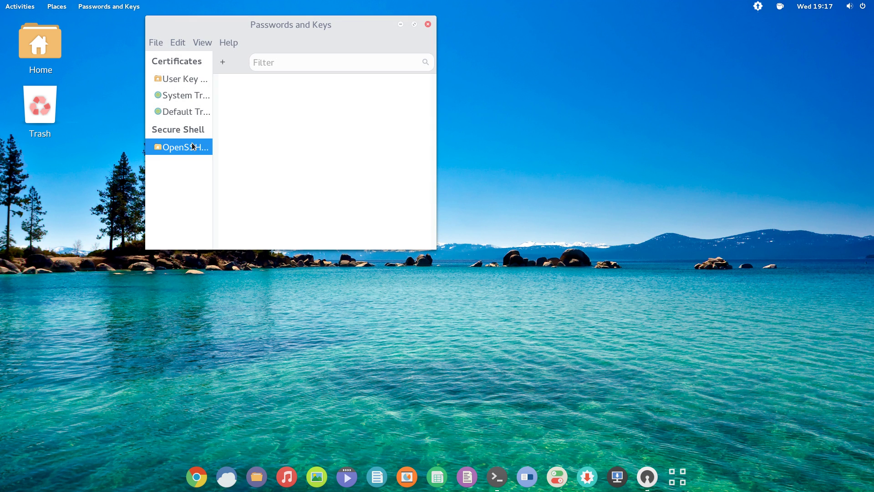
{"action": "left_click", "coordinate": [190, 110]}
{"action": "left_click", "coordinate": [191, 96]}
{"action": "left_click", "coordinate": [189, 79]}
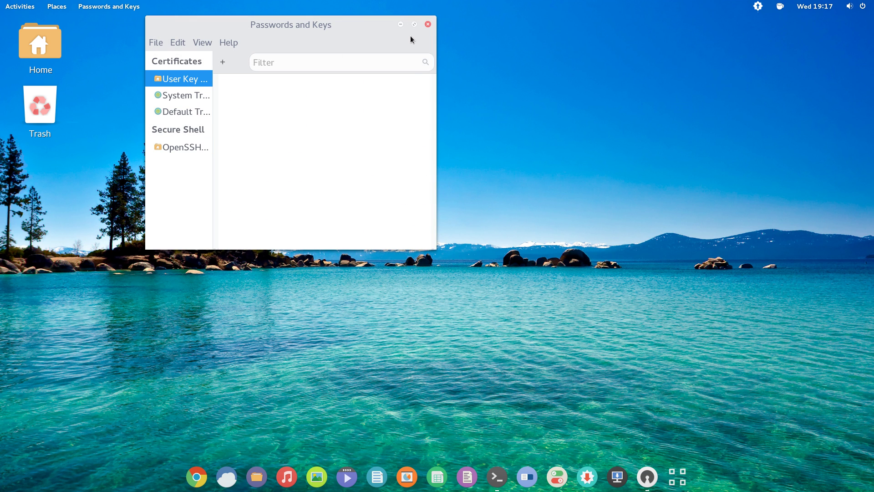
{"action": "left_click", "coordinate": [427, 22]}
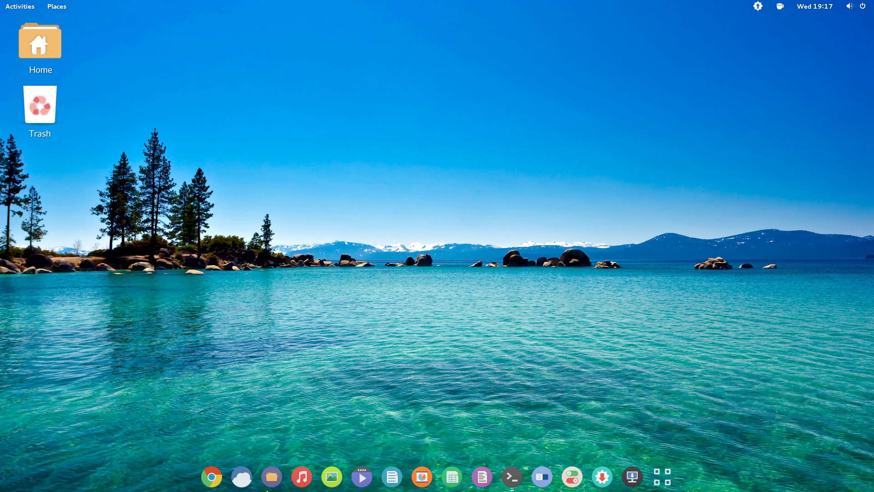
Launch Privilege granting from the second page of the applications overview for a brief look, and close it.
{"action": "left_click", "coordinate": [663, 482]}
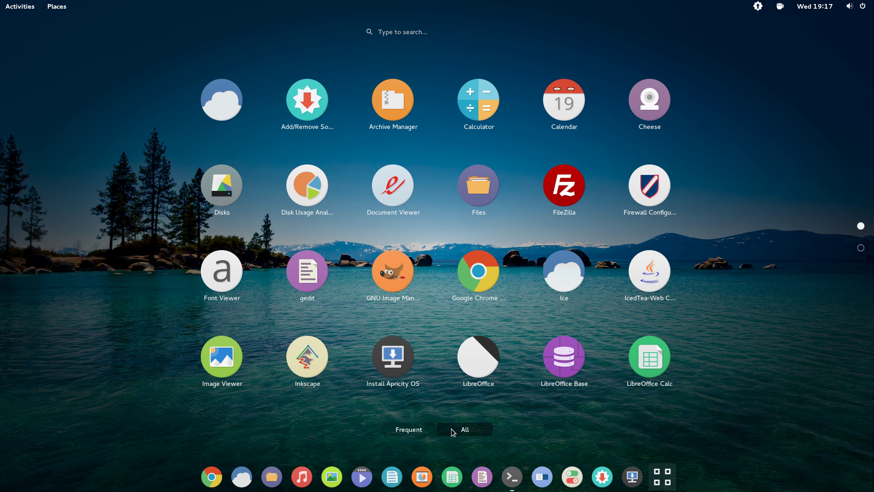
{"action": "scroll", "coordinate": [442, 337], "scroll_direction": "down", "scroll_amount": 1}
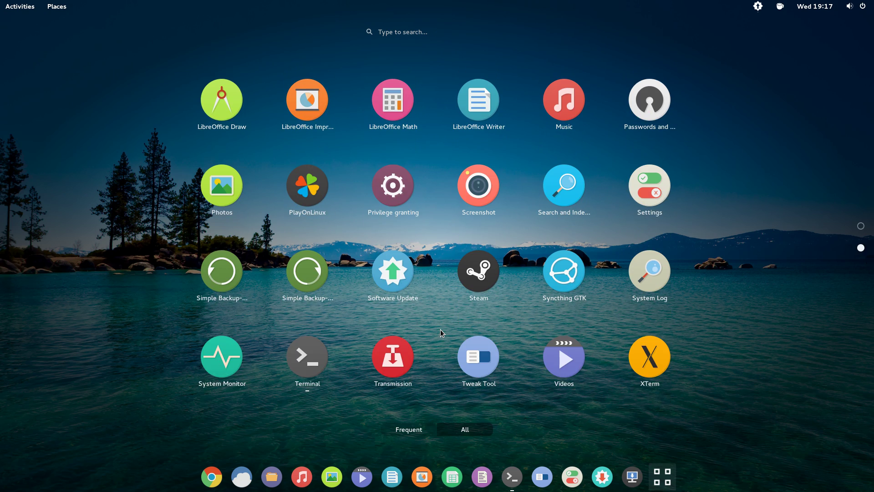
{"action": "left_click", "coordinate": [392, 200]}
{"action": "left_click", "coordinate": [480, 245]}
{"action": "left_click", "coordinate": [480, 245]}
{"action": "left_click", "coordinate": [496, 304]}
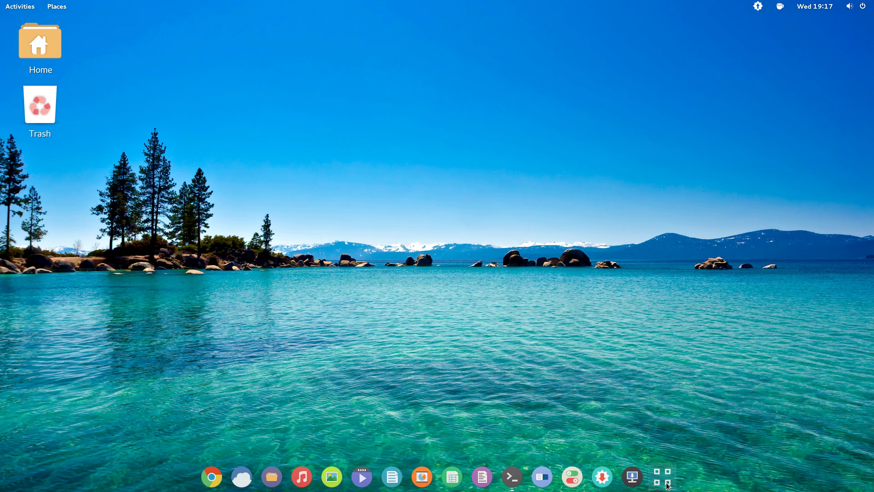
Launch Photos, view its Albums and Favorites sections, and quit it.
{"action": "left_click", "coordinate": [664, 478]}
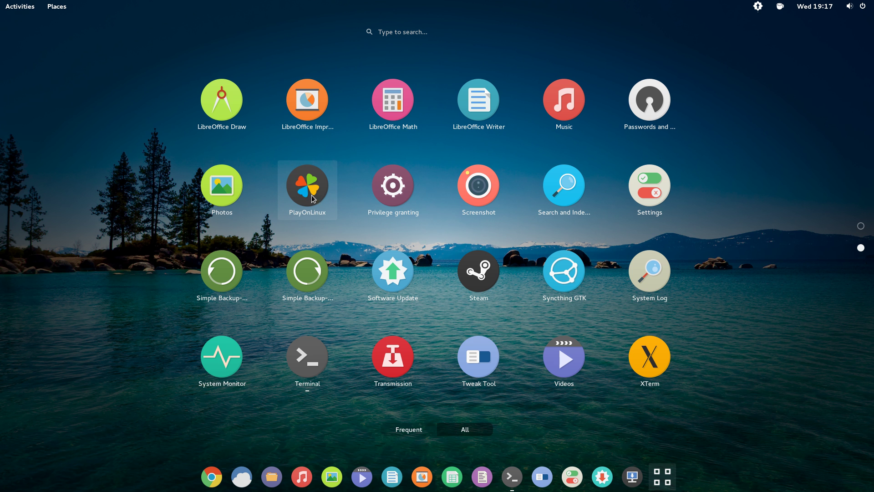
{"action": "left_click", "coordinate": [247, 195]}
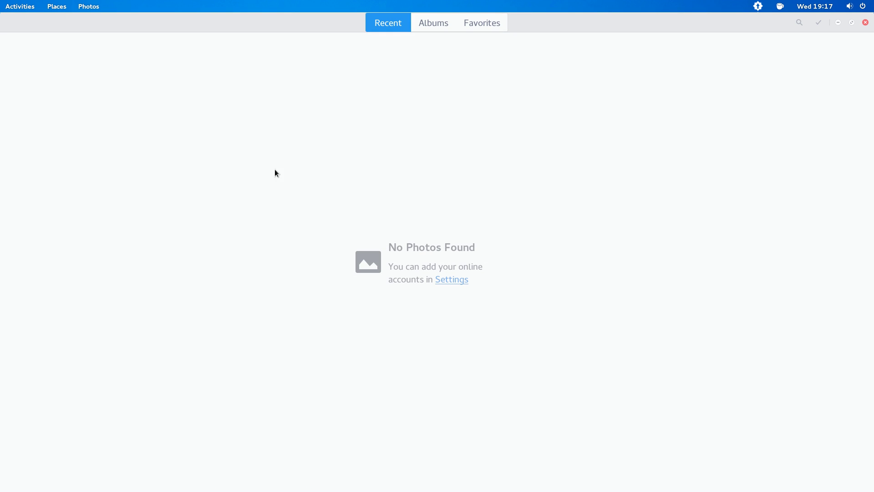
{"action": "left_click", "coordinate": [449, 24]}
{"action": "left_click", "coordinate": [482, 25]}
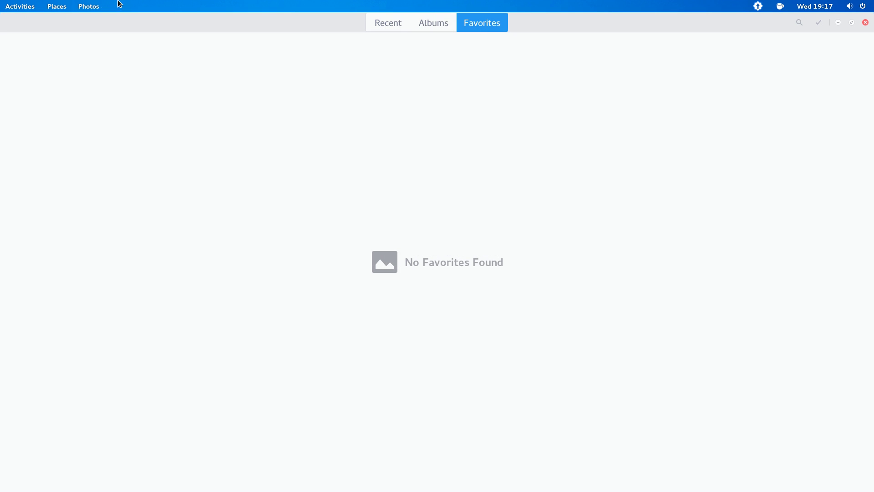
{"action": "left_click", "coordinate": [93, 7]}
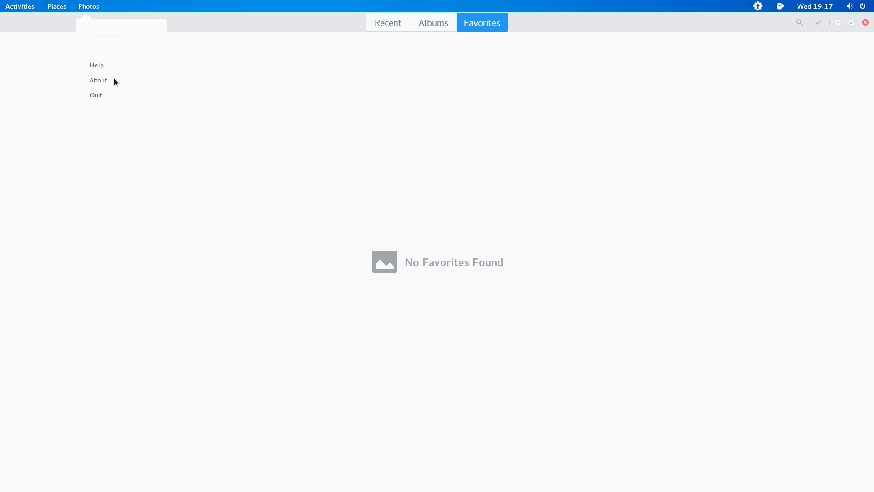
{"action": "left_click", "coordinate": [114, 96]}
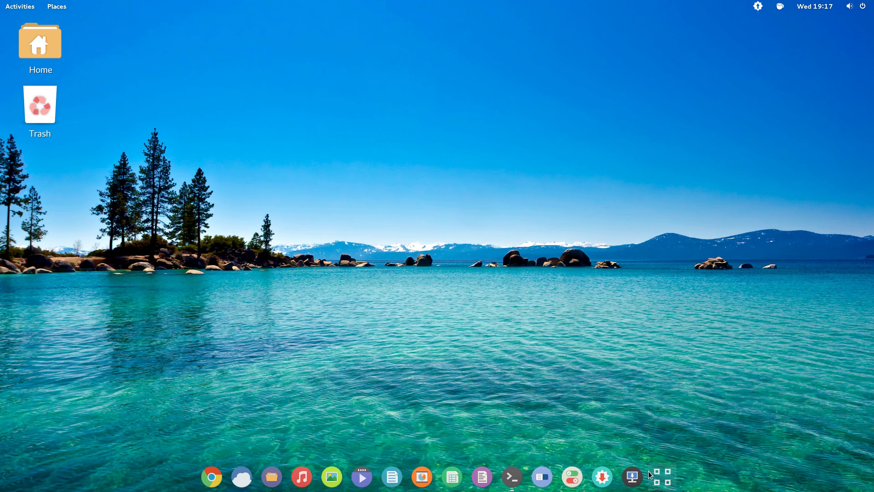
Launch Search and Indexing and look through the Locations, Ignored Content and System pages of its preferences.
{"action": "left_click", "coordinate": [663, 476]}
{"action": "scroll", "coordinate": [500, 195], "scroll_direction": "down", "scroll_amount": 1}
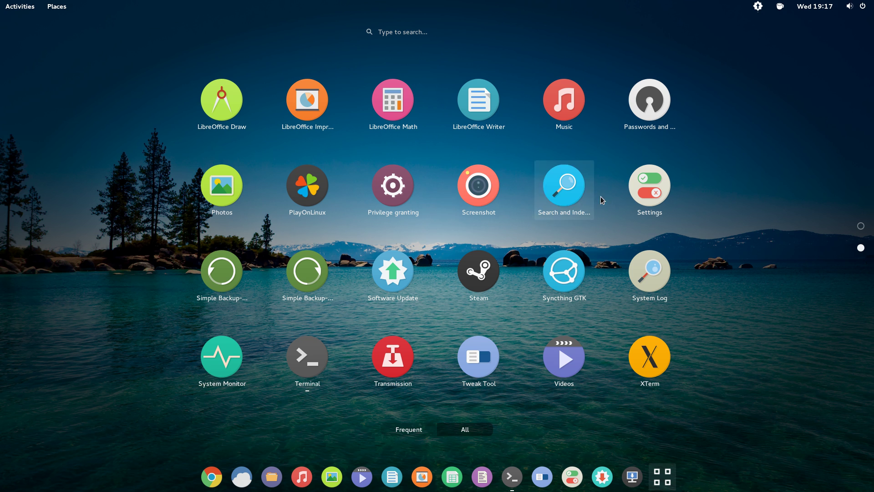
{"action": "left_click", "coordinate": [568, 191]}
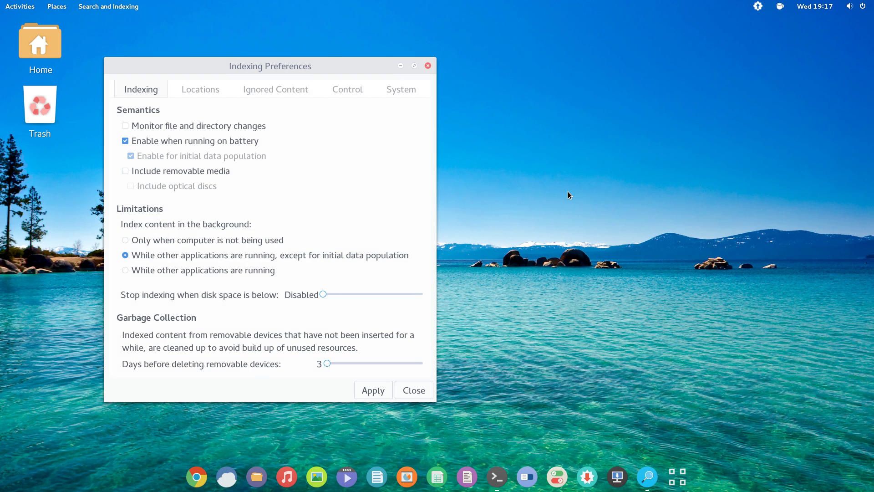
{"action": "left_click", "coordinate": [197, 88]}
{"action": "left_click", "coordinate": [273, 90]}
{"action": "left_click", "coordinate": [389, 93]}
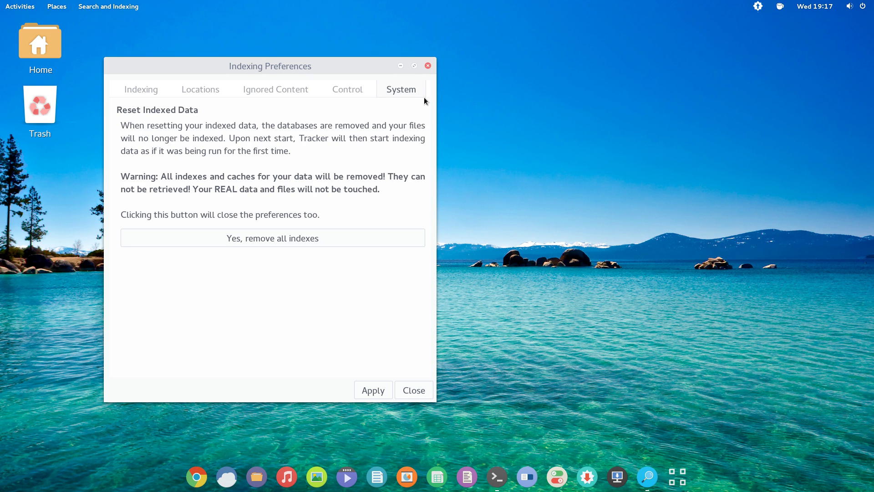
Reset the indexed data by removing all search indexes from the System page of Indexing Preferences.
{"action": "left_click", "coordinate": [291, 240]}
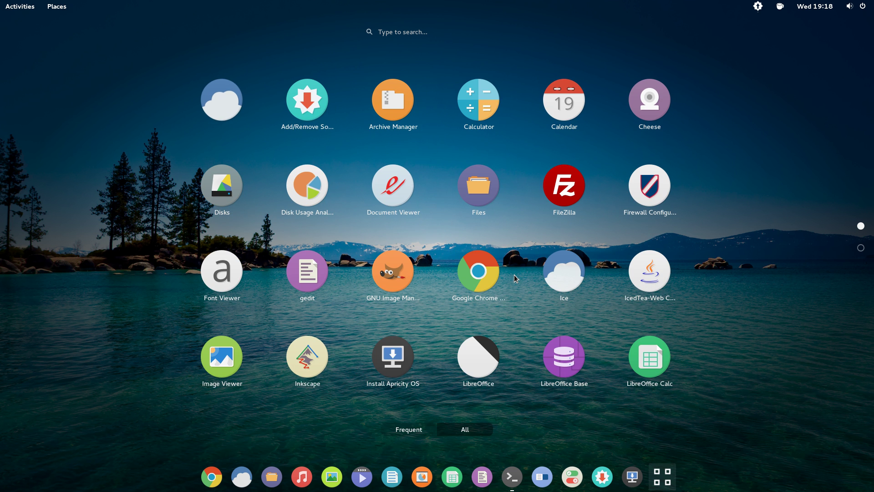
Launch Steam from the second page of the applications overview, accept its install agreement, and dismiss the dialog that follows.
{"action": "scroll", "coordinate": [515, 278], "scroll_direction": "down", "scroll_amount": 1}
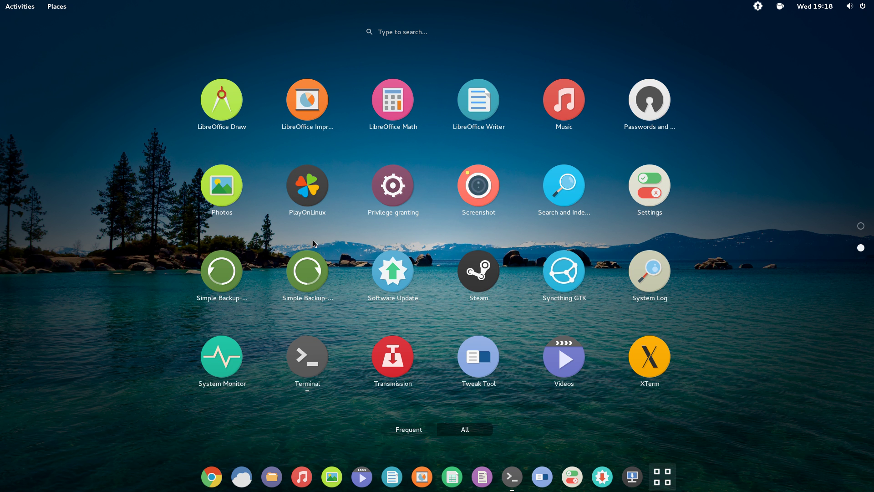
{"action": "left_click", "coordinate": [485, 282]}
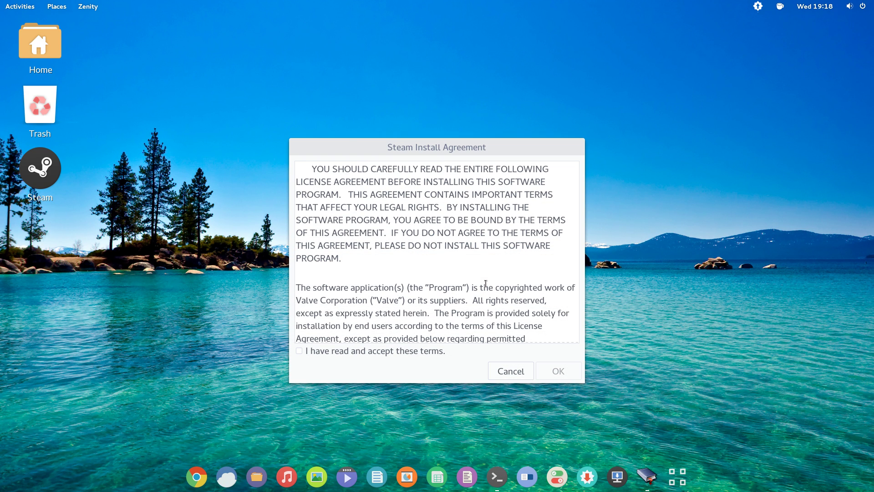
{"action": "left_click", "coordinate": [506, 314]}
{"action": "scroll", "coordinate": [440, 279], "scroll_direction": "down", "scroll_amount": 3}
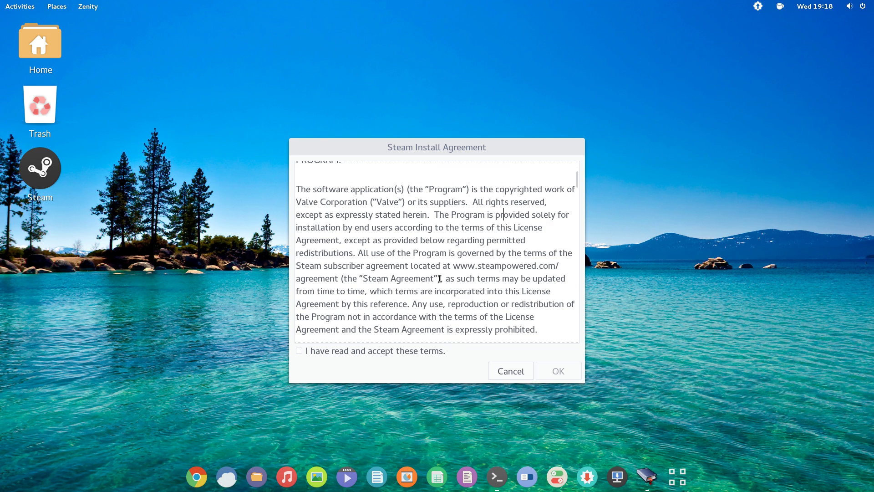
{"action": "left_click", "coordinate": [364, 352]}
{"action": "left_click", "coordinate": [551, 370]}
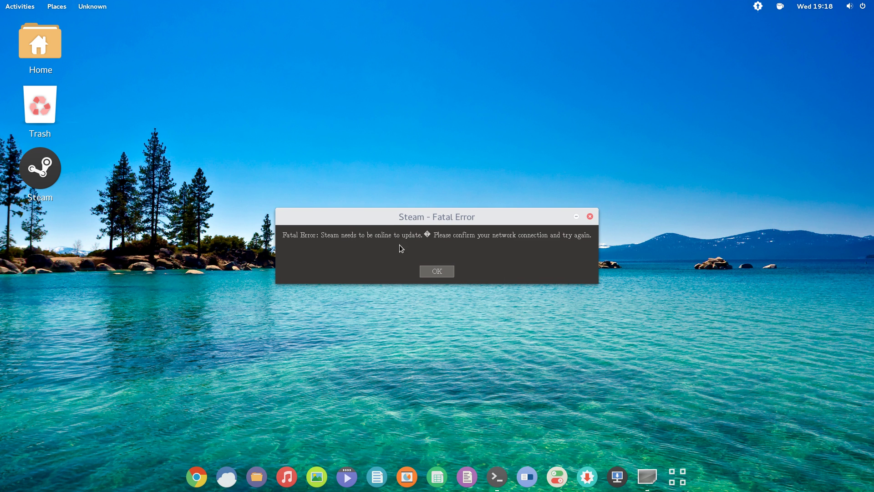
{"action": "left_click", "coordinate": [430, 272]}
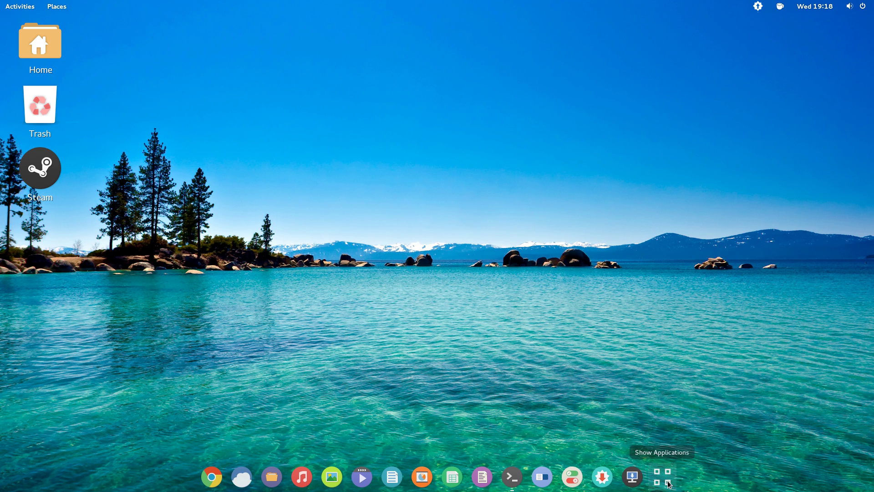
Launch Syncthing GTK and complete its first-run wizard with the WebUI listening on localhost.
{"action": "left_click", "coordinate": [668, 484]}
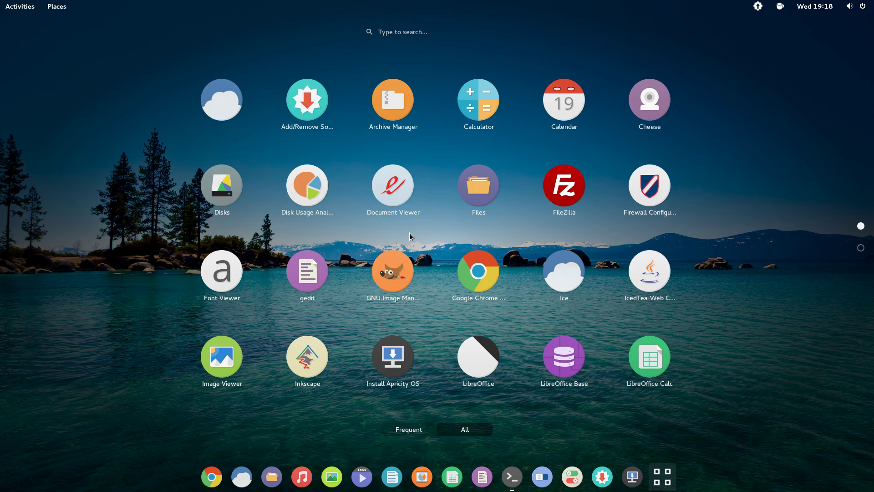
{"action": "scroll", "coordinate": [410, 235], "scroll_direction": "down", "scroll_amount": 1}
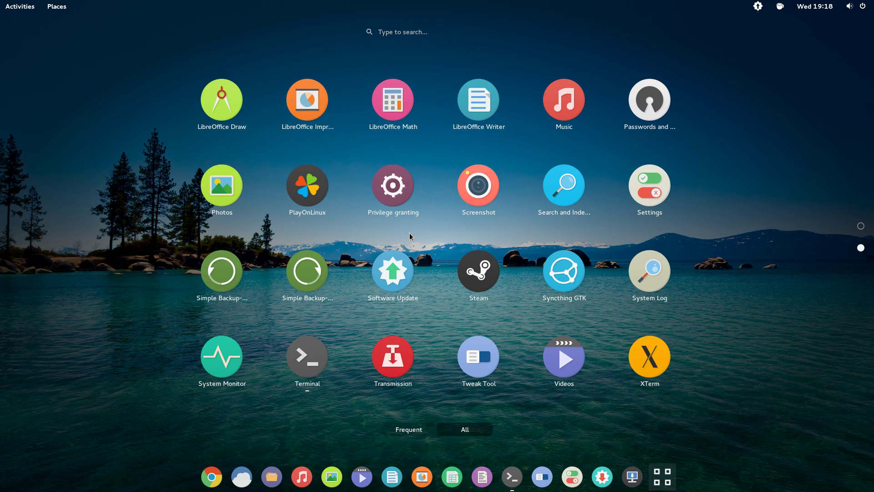
{"action": "left_click", "coordinate": [563, 273]}
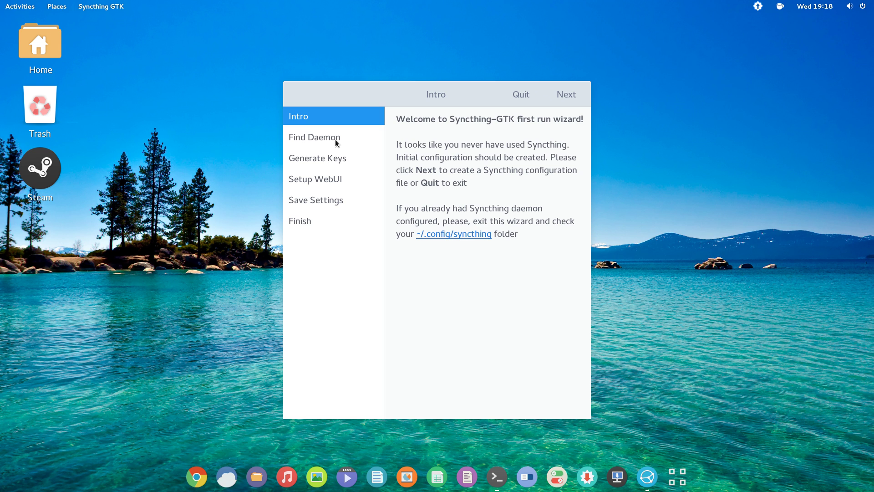
{"action": "left_click", "coordinate": [573, 96]}
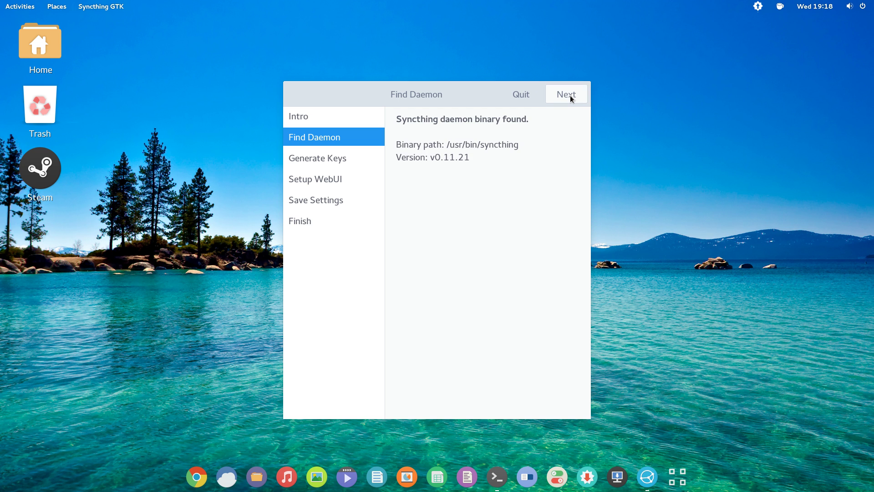
{"action": "left_click", "coordinate": [570, 95]}
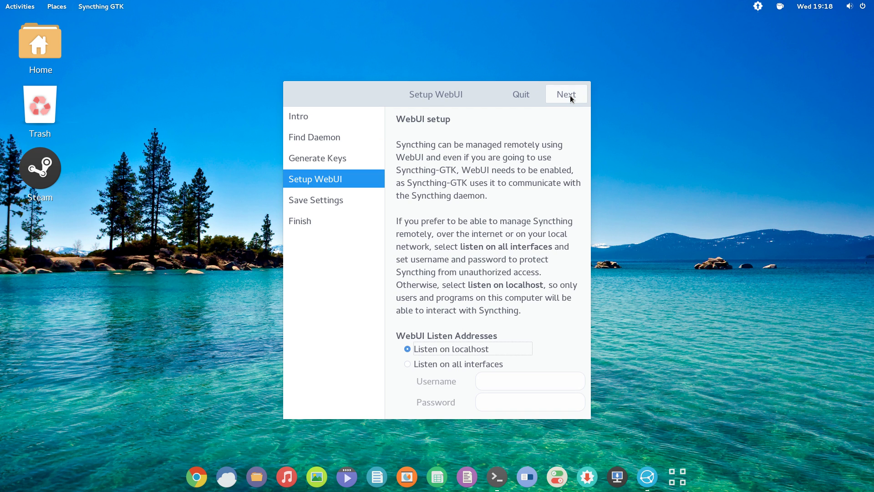
{"action": "left_click", "coordinate": [570, 94]}
{"action": "left_click", "coordinate": [566, 94]}
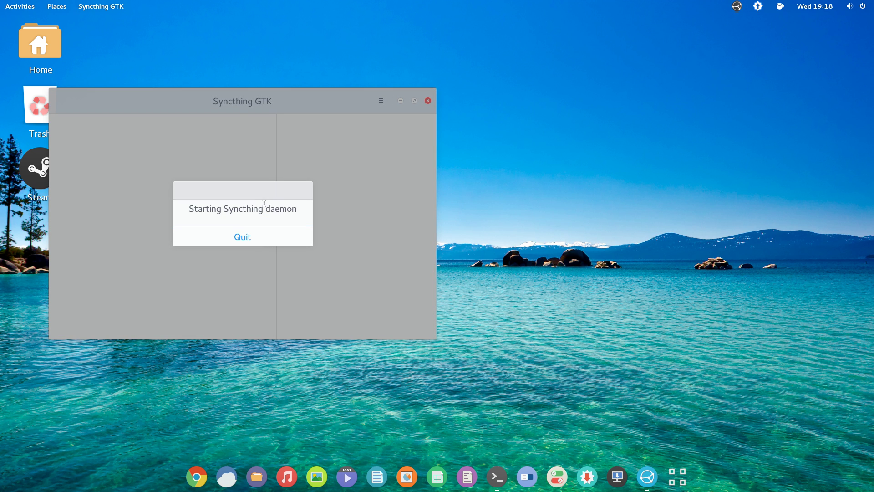
Move the Syncthing GTK window toward the middle of the desktop, allow anonymous usage reporting, and close the window.
{"action": "left_click_drag", "start_coordinate": [221, 108], "coordinate": [475, 111]}
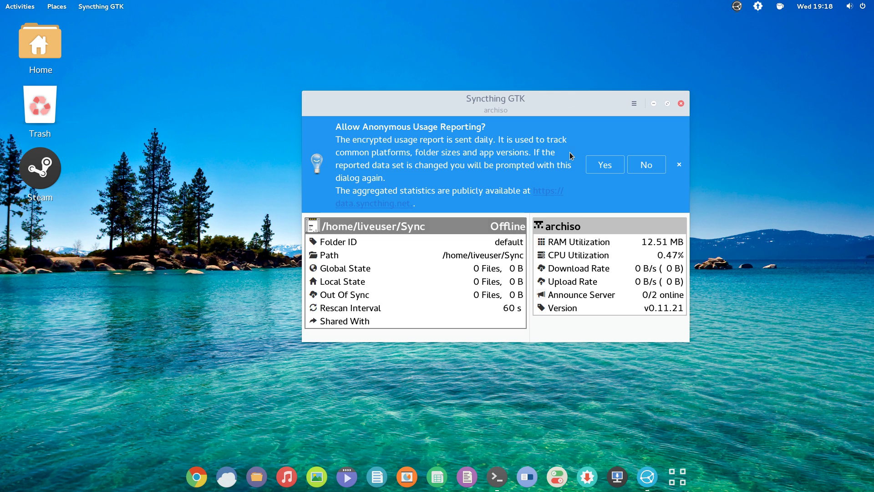
{"action": "left_click", "coordinate": [616, 166]}
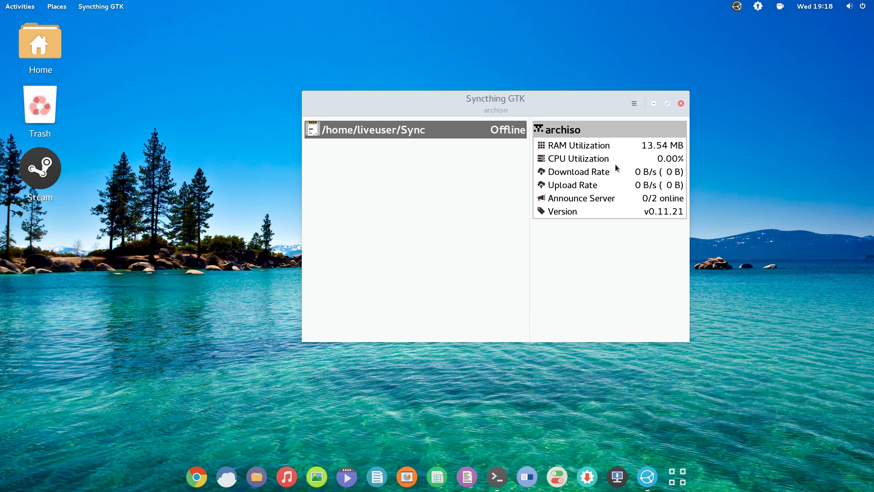
{"action": "left_click", "coordinate": [681, 103]}
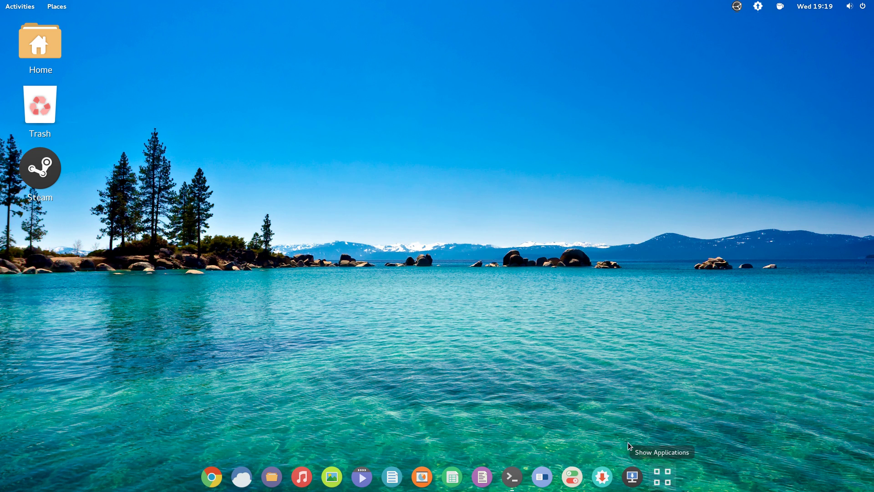
Launch System Log from the second page of the applications overview and view lastlog, gufw.log and boot.log.
{"action": "left_click", "coordinate": [662, 477]}
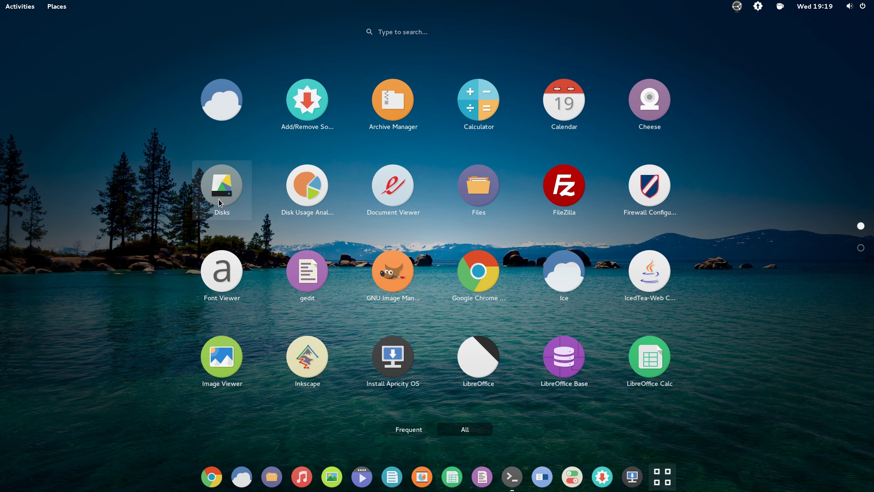
{"action": "scroll", "coordinate": [402, 283], "scroll_direction": "down", "scroll_amount": 1}
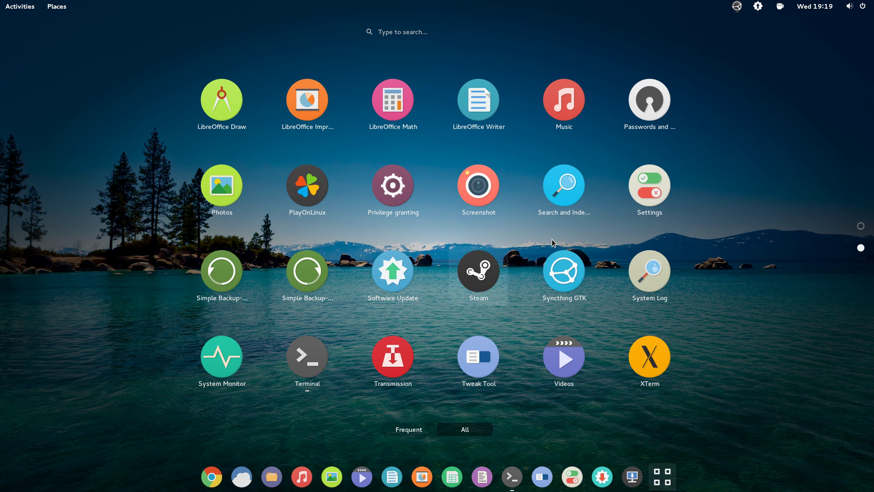
{"action": "left_click", "coordinate": [649, 269]}
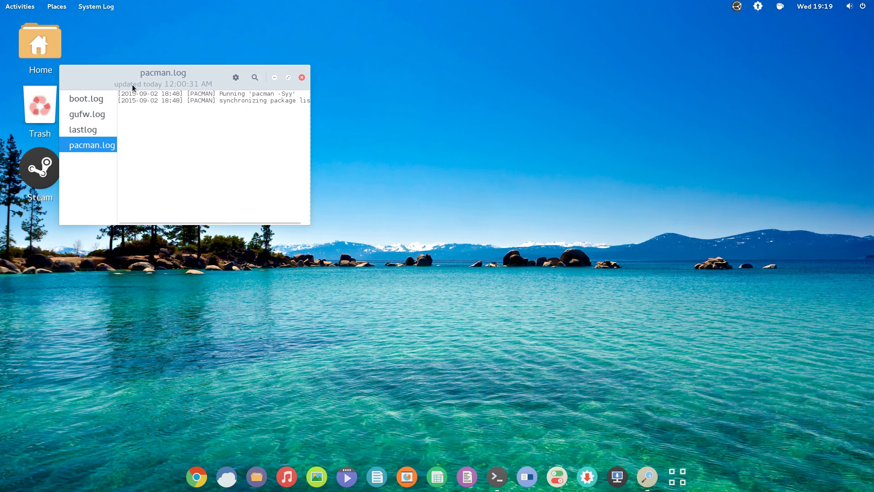
{"action": "left_click", "coordinate": [85, 129]}
{"action": "left_click", "coordinate": [88, 117]}
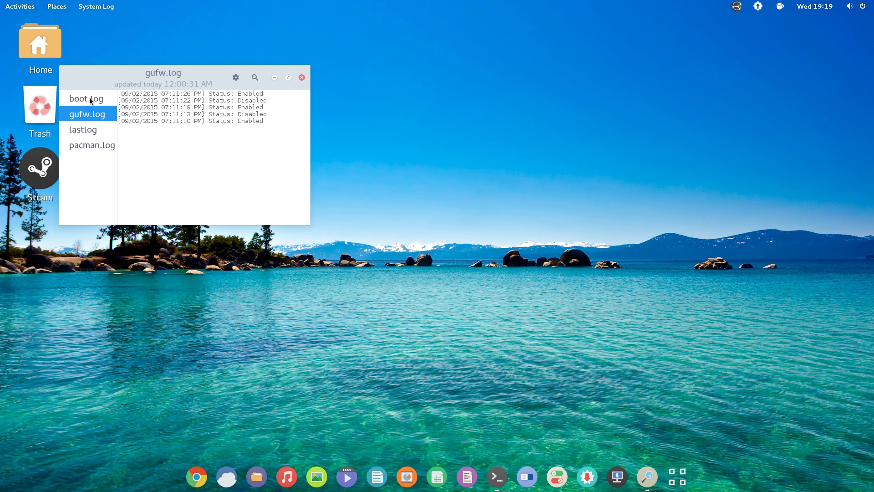
{"action": "left_click", "coordinate": [92, 98]}
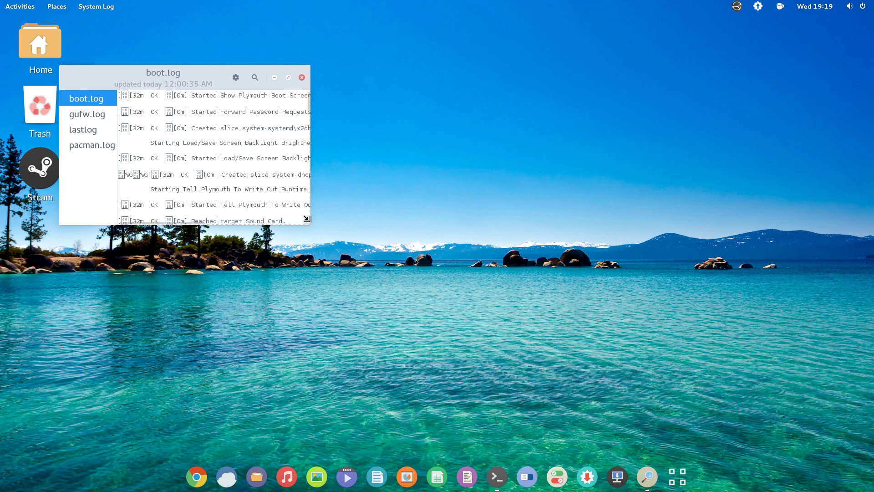
Enlarge the System Log window, read further through boot.log, and close it.
{"action": "left_click_drag", "start_coordinate": [310, 223], "coordinate": [873, 427]}
{"action": "scroll", "coordinate": [272, 256], "scroll_direction": "down", "scroll_amount": 3}
{"action": "scroll", "coordinate": [272, 256], "scroll_direction": "down", "scroll_amount": 3}
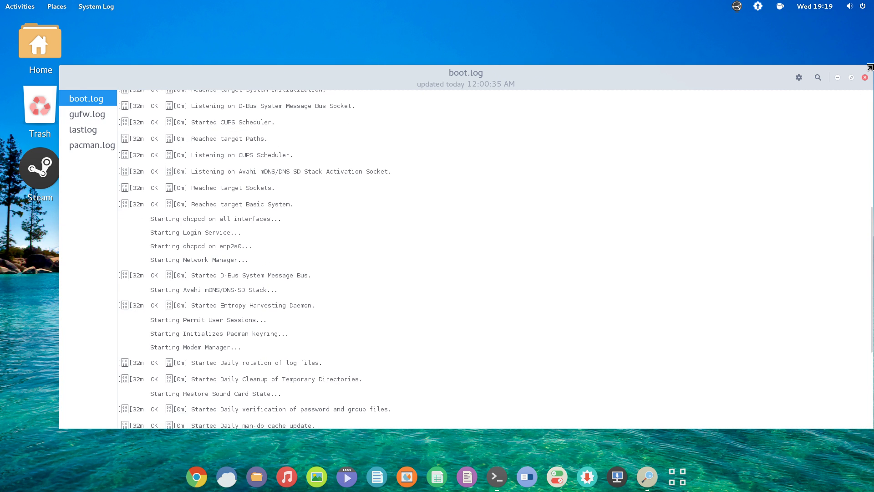
{"action": "left_click", "coordinate": [865, 77]}
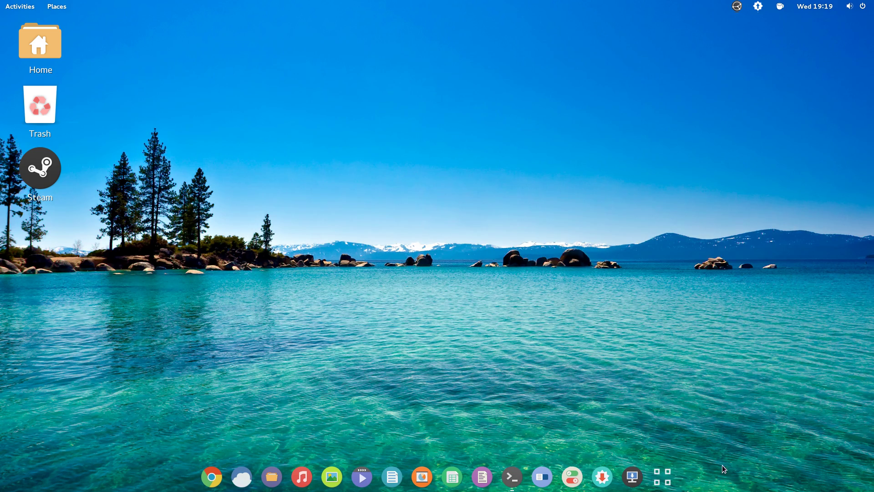
Launch System Monitor, view its Resources and File Systems sections, and close it.
{"action": "left_click", "coordinate": [663, 477]}
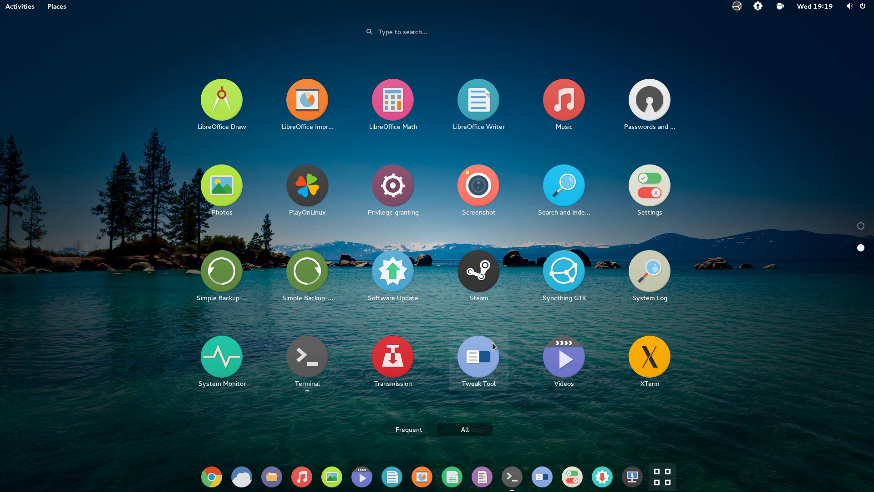
{"action": "left_click", "coordinate": [239, 352]}
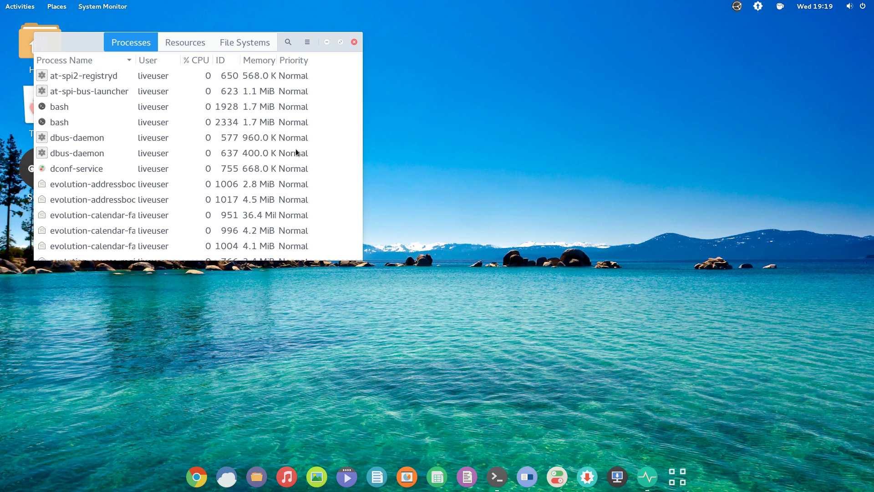
{"action": "left_click", "coordinate": [196, 42]}
{"action": "left_click", "coordinate": [287, 44]}
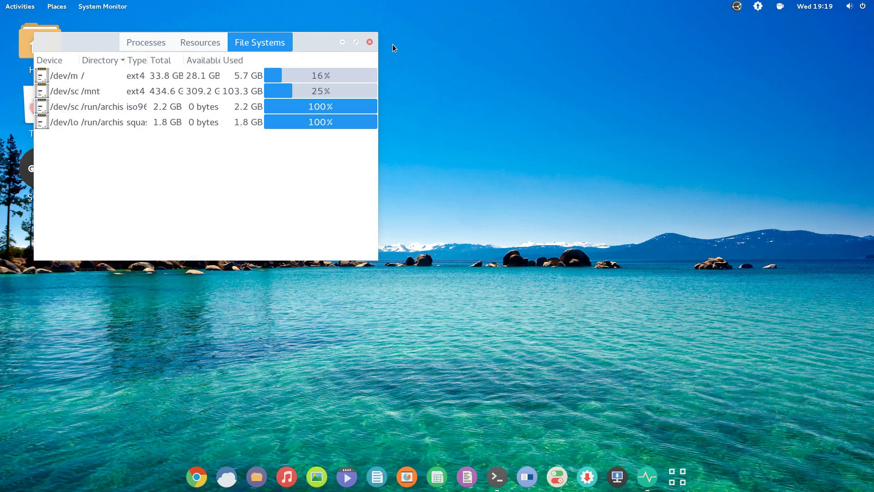
{"action": "left_click", "coordinate": [370, 42]}
From the applications overview, try the calendar, software update, Syncthing and auto-suspend indicators of the system bar.
{"action": "left_click", "coordinate": [654, 481]}
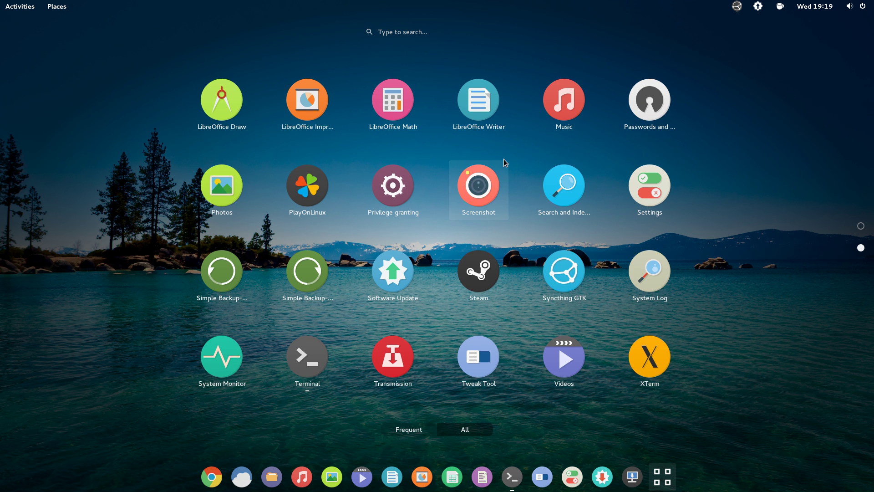
{"action": "left_click", "coordinate": [800, 3]}
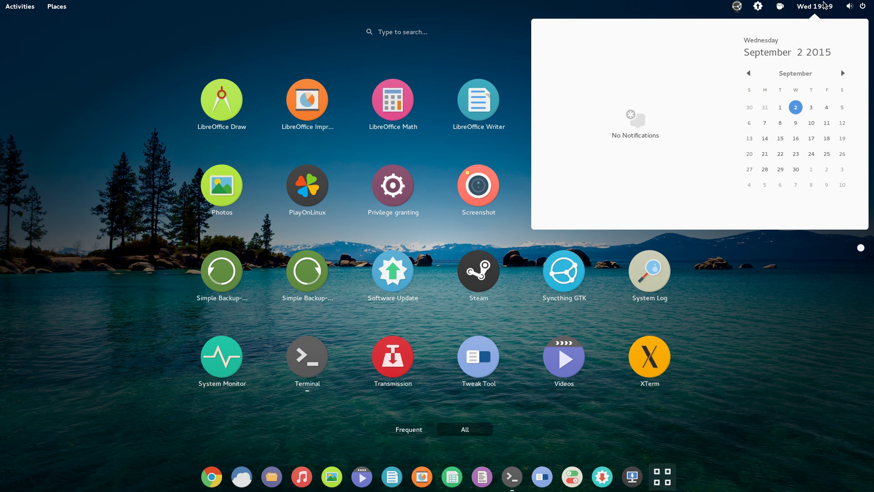
{"action": "left_click", "coordinate": [761, 5]}
{"action": "left_click", "coordinate": [736, 6]}
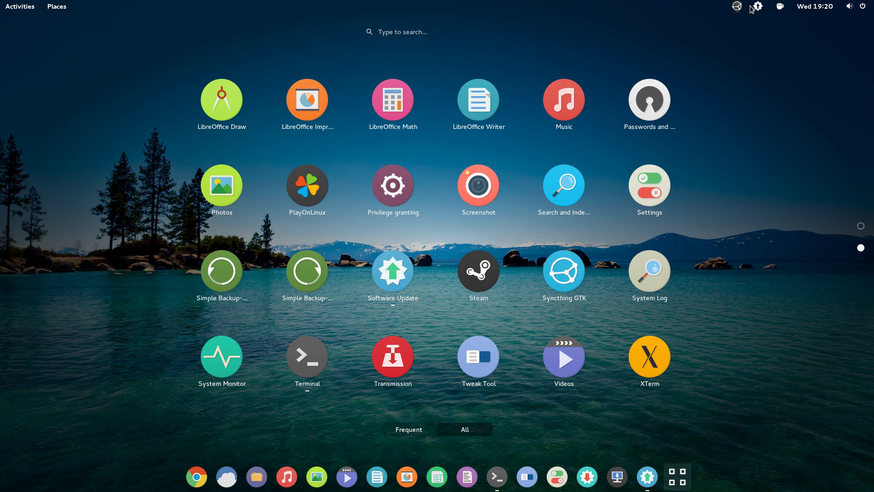
{"action": "left_click", "coordinate": [781, 7]}
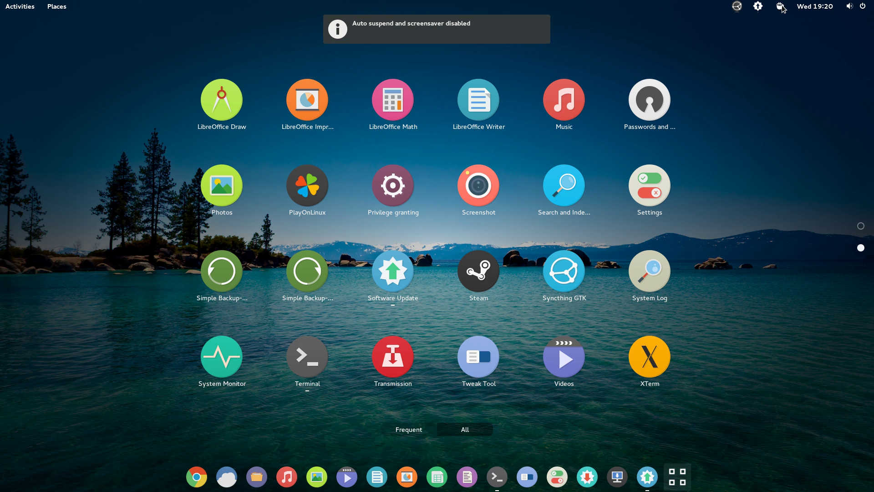
{"action": "left_click", "coordinate": [782, 6]}
Search the applications overview for "s", clear the search, and move the selection to Cheese on the first page.
{"action": "left_click", "coordinate": [430, 29]}
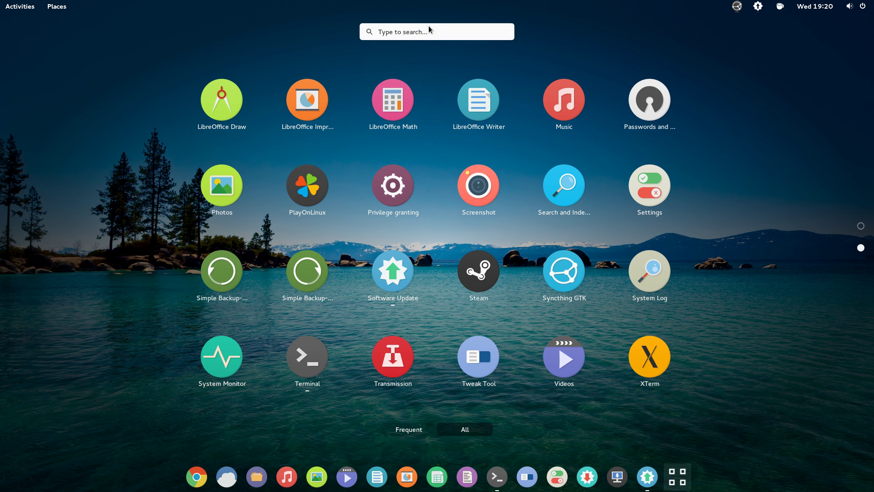
{"action": "left_click", "coordinate": [419, 28]}
{"action": "type", "text": "s"}
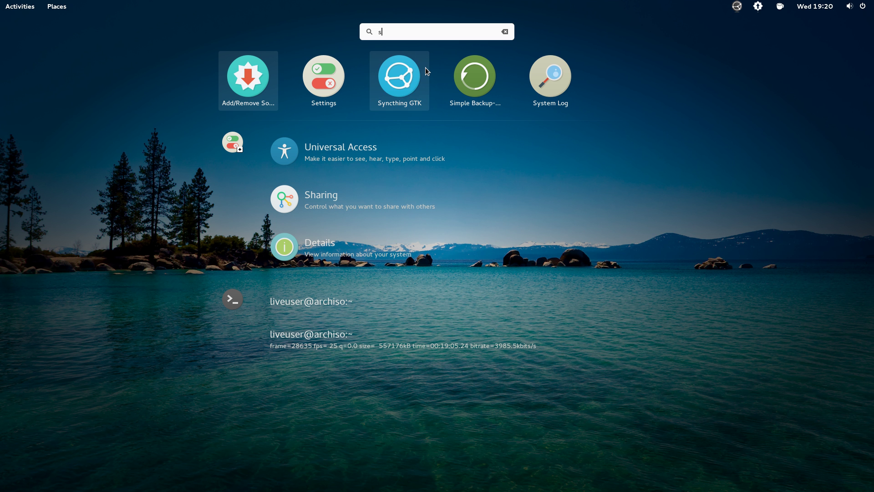
{"action": "key", "text": "BackSpace"}
{"action": "scroll", "coordinate": [294, 93], "scroll_direction": "up", "scroll_amount": 1}
{"action": "key", "text": "Right"}
{"action": "key", "text": "Right"}
{"action": "key", "text": "Right"}
{"action": "key", "text": "Right"}
{"action": "key", "text": "Right"}
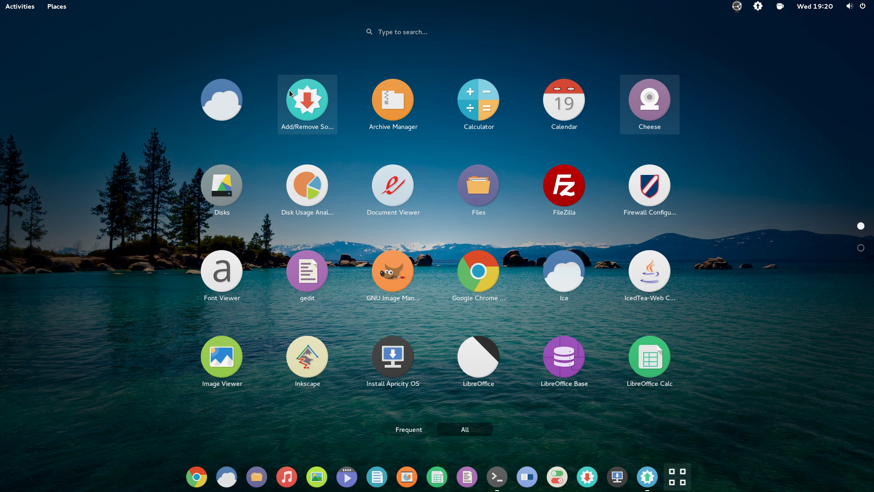
Leave the application grid for the window overview, bring up the Terminal on the first workspace, and cycle through the open applications.
{"action": "key", "text": "Escape"}
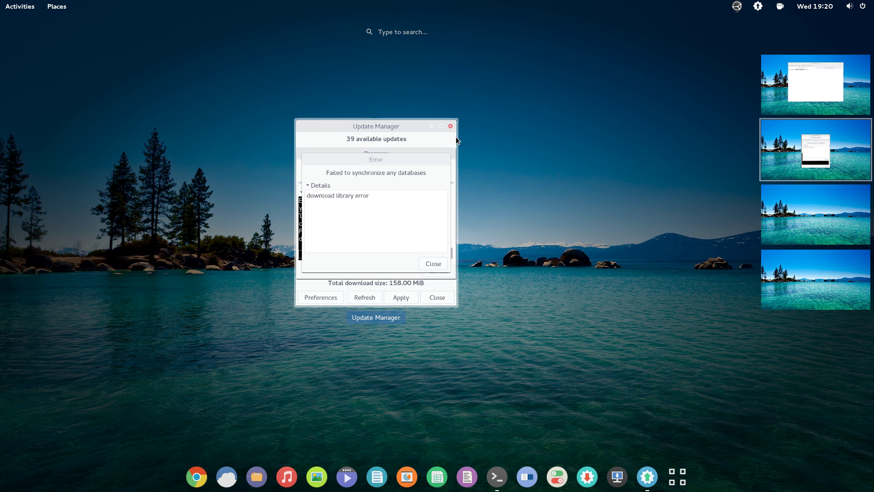
{"action": "left_click", "coordinate": [805, 108]}
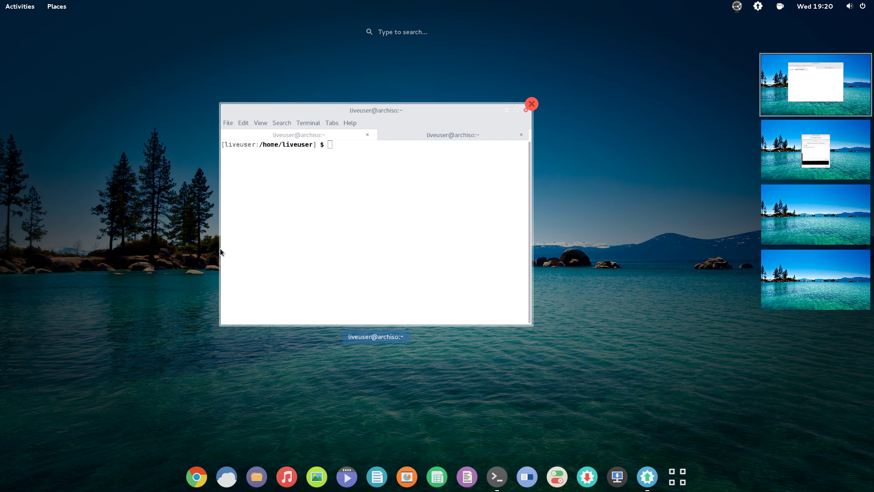
{"action": "left_click", "coordinate": [317, 231]}
{"action": "key", "text": "alt+Tab"}
{"action": "key", "text": "alt+Tab"}
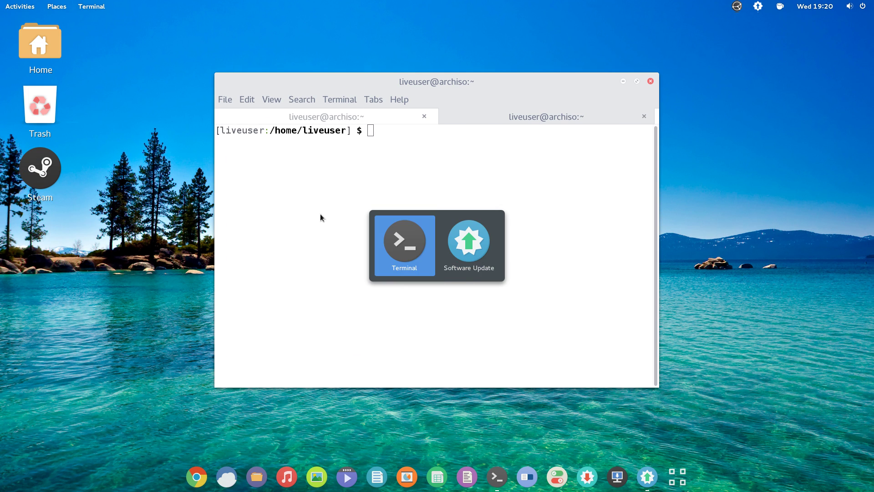
Cycle through the open applications, return to the Terminal, and switch between its two tabs.
{"action": "key", "text": "alt+Tab"}
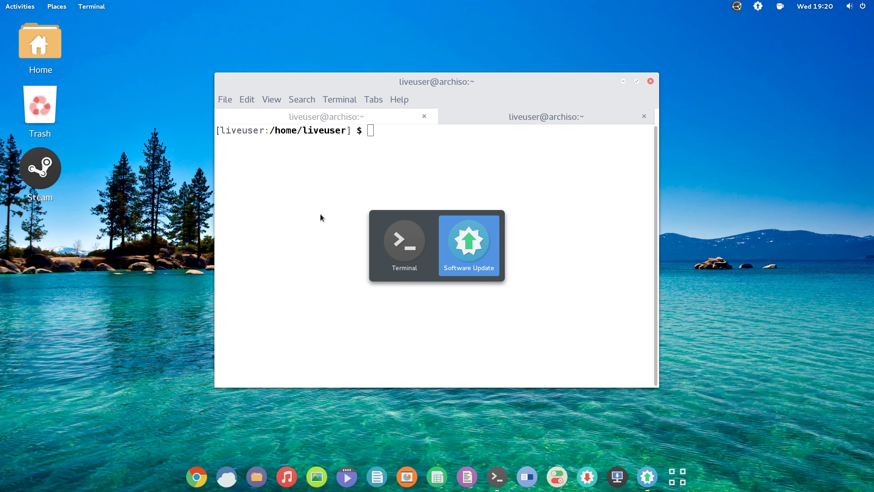
{"action": "key", "text": "alt+Tab"}
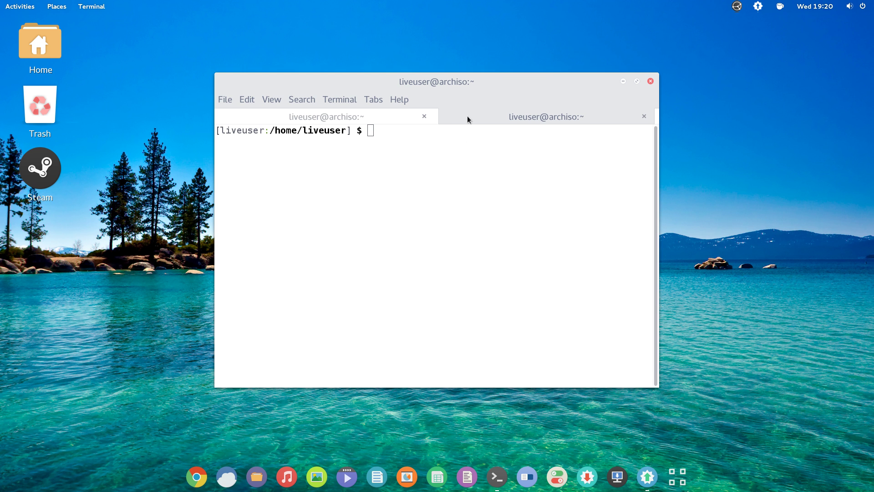
{"action": "left_click", "coordinate": [365, 115]}
{"action": "left_click", "coordinate": [485, 119]}
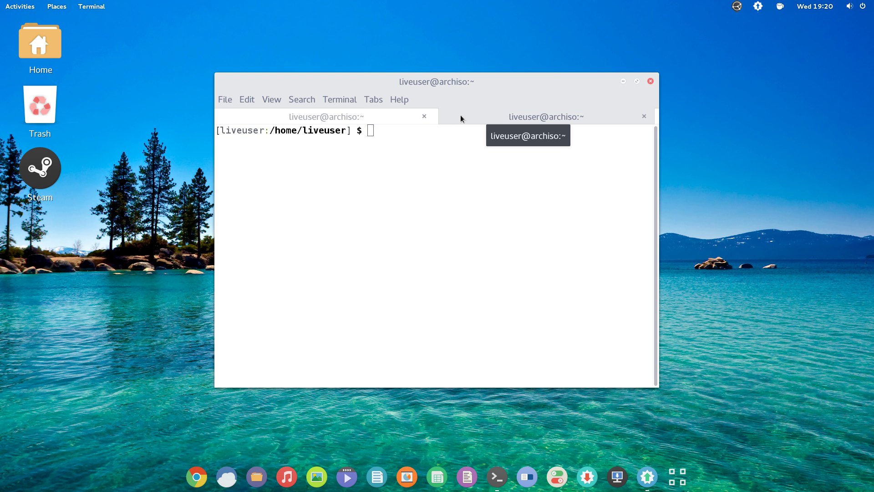
{"action": "key", "text": "ctrl+Page_Up"}
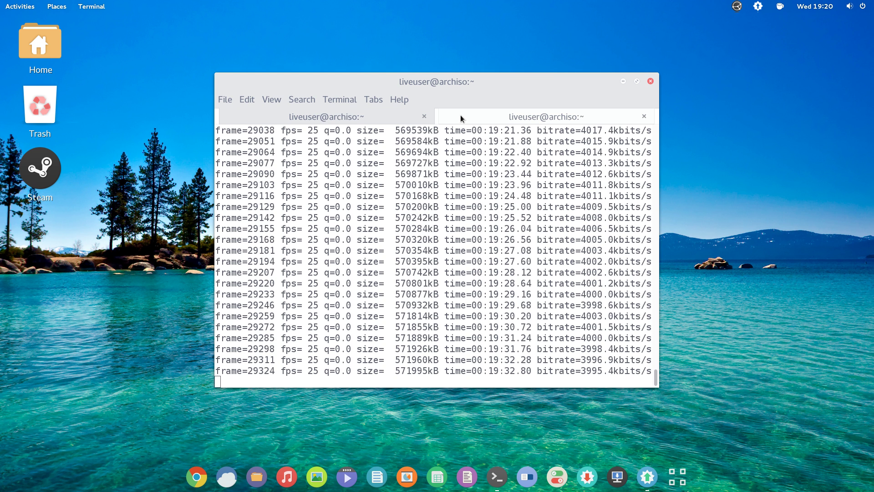
{"action": "left_click", "coordinate": [461, 114]}
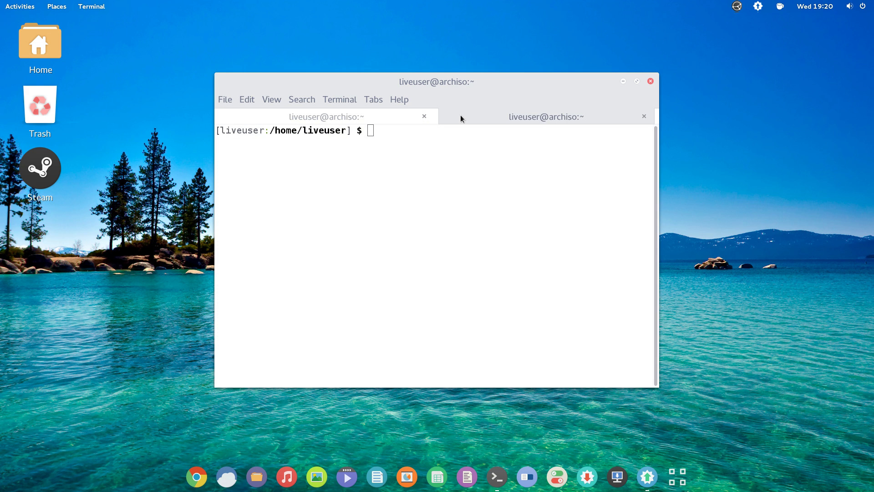
View the Terminal's About information and close it, and run uname -a at the prompt.
{"action": "left_click", "coordinate": [399, 100]}
{"action": "left_click", "coordinate": [400, 139]}
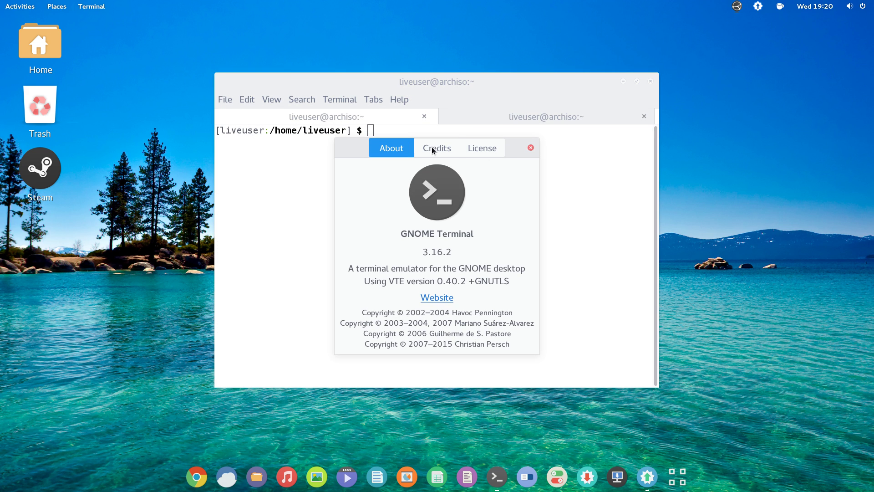
{"action": "left_click", "coordinate": [530, 148]}
{"action": "type", "text": "uname -a"}
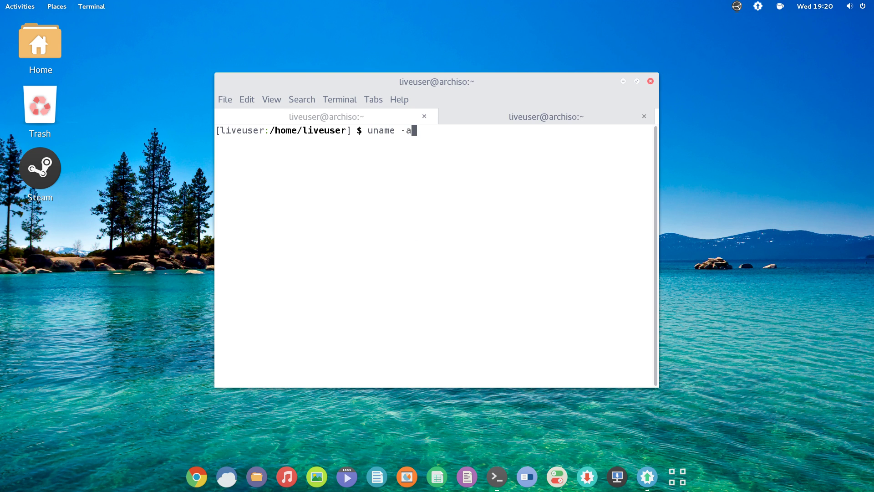
{"action": "key", "text": "Return"}
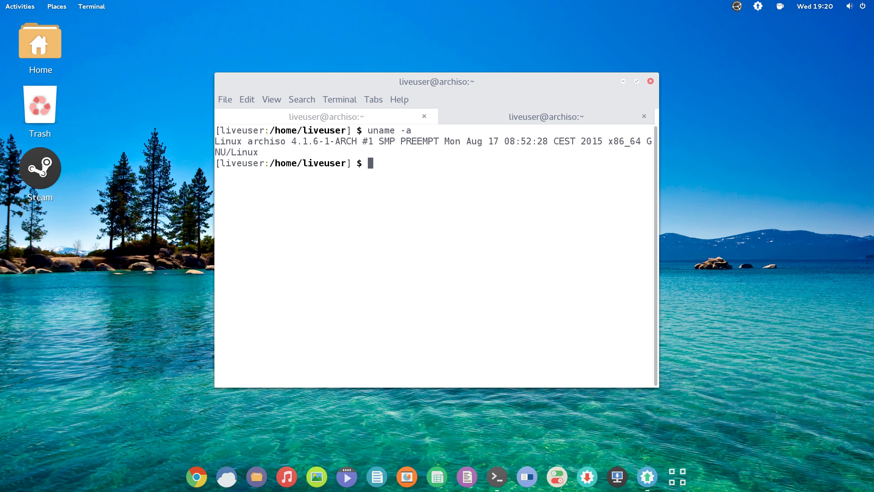
Maximize the Terminal window and enlarge its text by two zoom steps.
{"action": "left_click", "coordinate": [638, 81]}
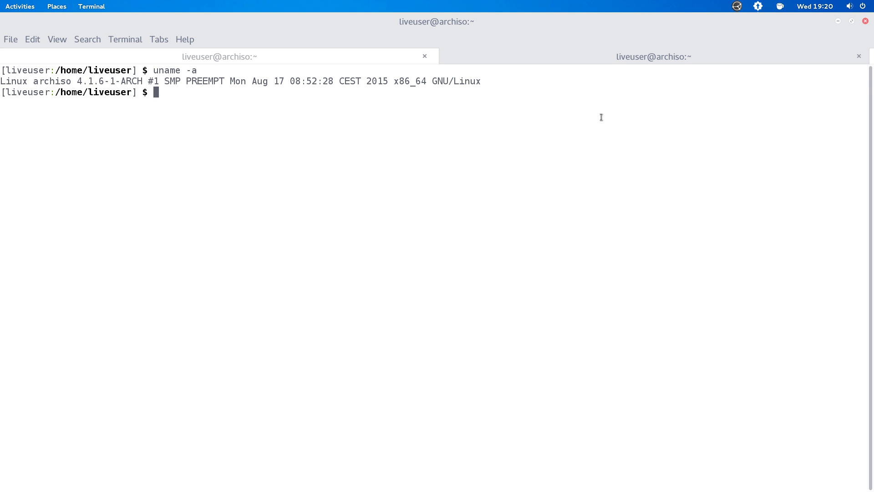
{"action": "key", "text": "ctrl+plus"}
{"action": "key", "text": "ctrl+plus"}
List the completions for "pstr", run pstree.x11, and look through the process tree.
{"action": "type", "text": "pstr"}
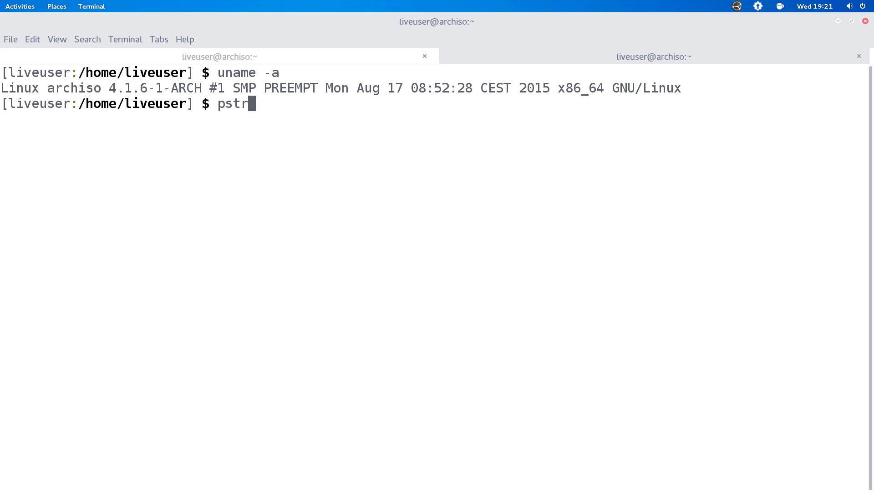
{"action": "key", "text": "Tab"}
{"action": "key", "text": "Tab"}
{"action": "type", "text": "ee.x11"}
{"action": "key", "text": "Tab"}
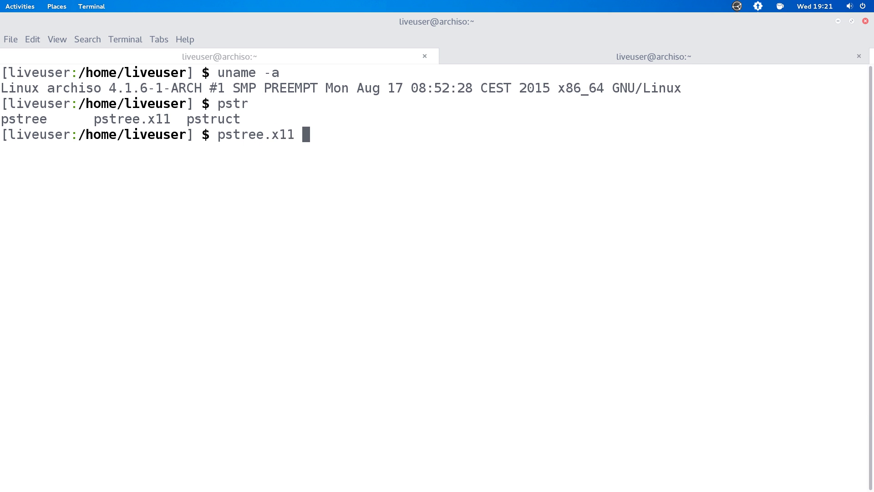
{"action": "key", "text": "Return"}
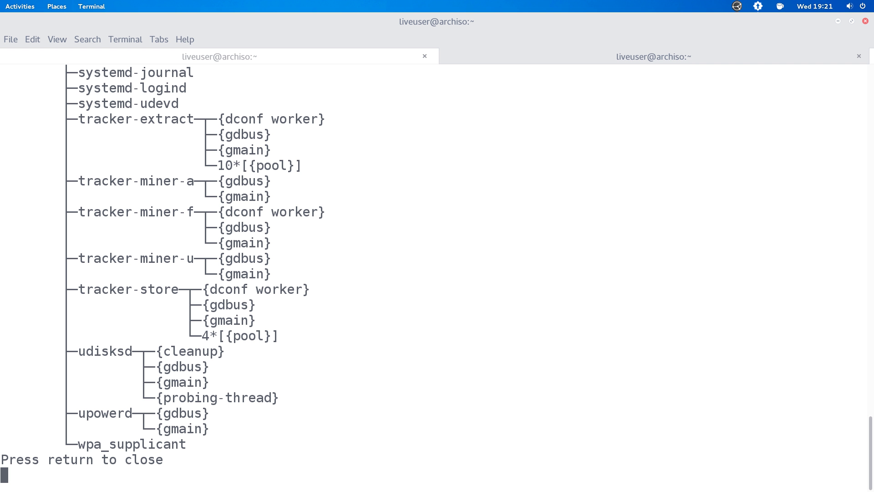
{"action": "key", "text": "shift+Page_Up"}
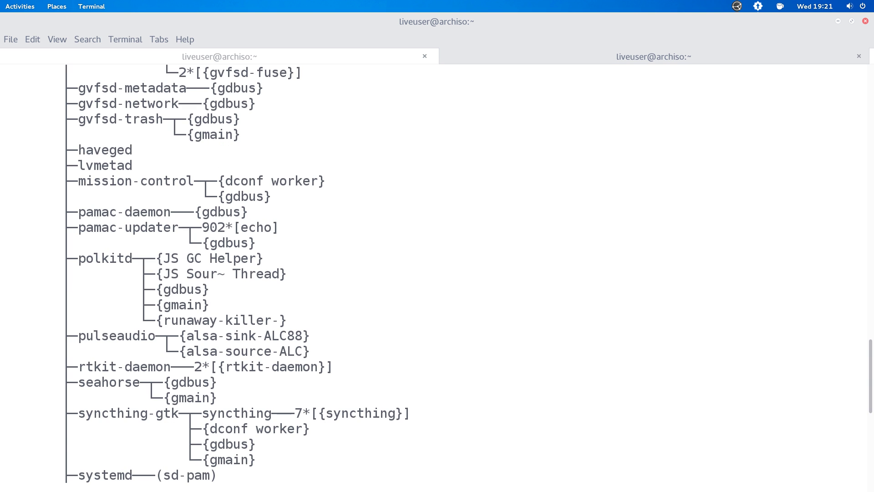
{"action": "key", "text": "shift+Page_Up"}
{"action": "key", "text": "shift+Page_Up"}
{"action": "key", "text": "shift+Page_Down"}
{"action": "key", "text": "shift+Page_Down"}
{"action": "key", "text": "shift+Page_Down"}
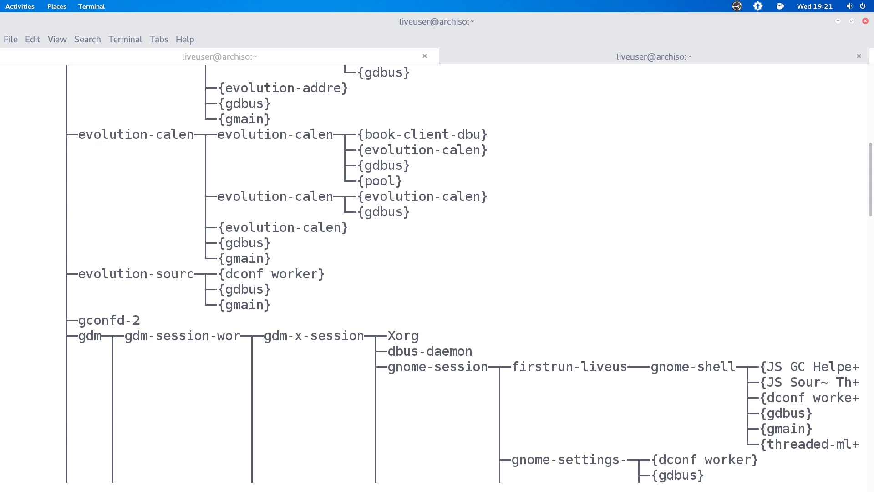
Interrupt the waiting pstree.x11 command and run systemctl --version.
{"action": "type", "text": "q"}
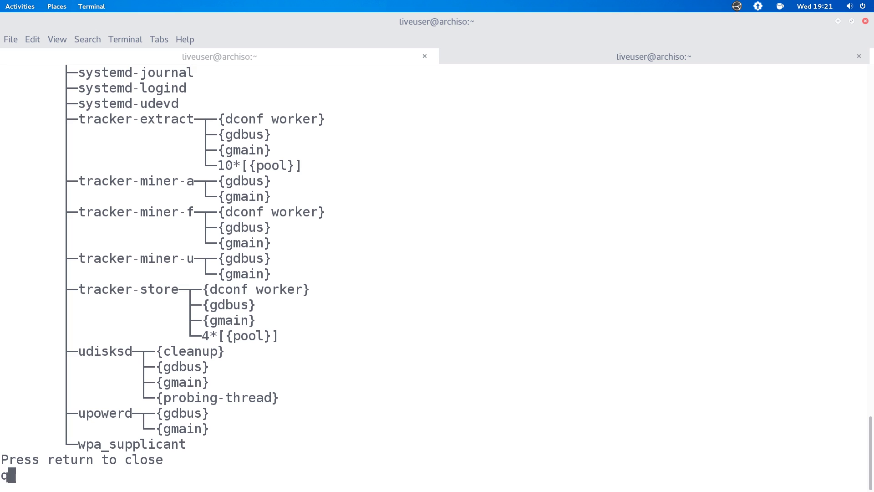
{"action": "key", "text": "ctrl+c"}
{"action": "type", "text": "systemctl --version"}
{"action": "key", "text": "Return"}
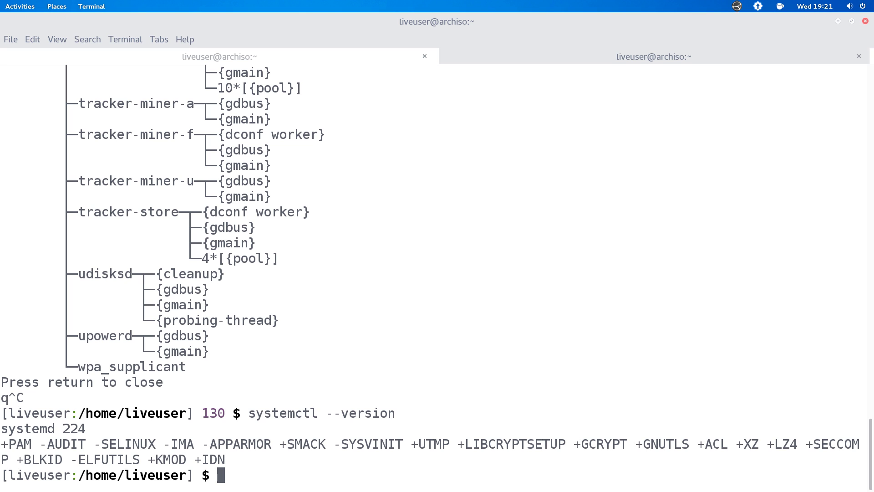
{"action": "type", "text": "pstree.x11"}
{"action": "key", "text": "Down"}
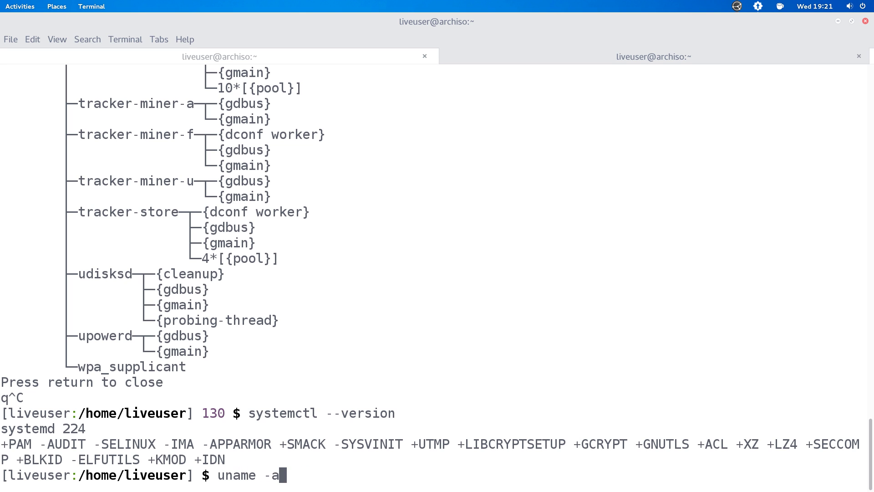
{"action": "key", "text": "Up"}
{"action": "key", "text": "Down"}
{"action": "key", "text": "Down"}
{"action": "key", "text": "ctrl+u"}
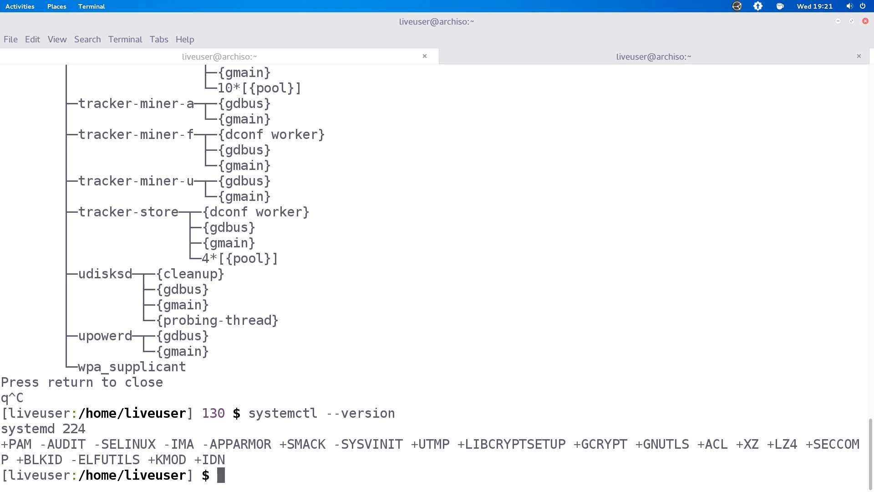
Print the contents of /etc/issue with cat.
{"action": "type", "text": "cat /e"}
{"action": "key", "text": "Tab"}
{"action": "type", "text": "is"}
{"action": "key", "text": "Tab"}
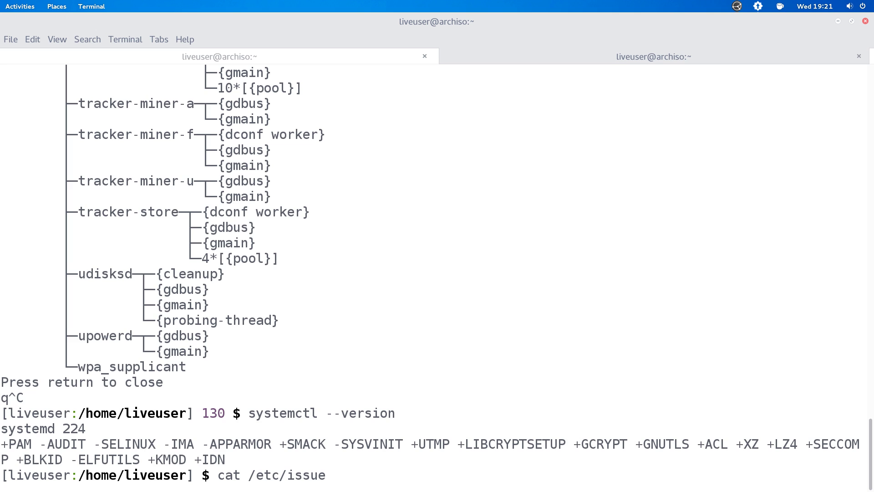
{"action": "key", "text": "Return"}
{"action": "key", "text": "Up"}
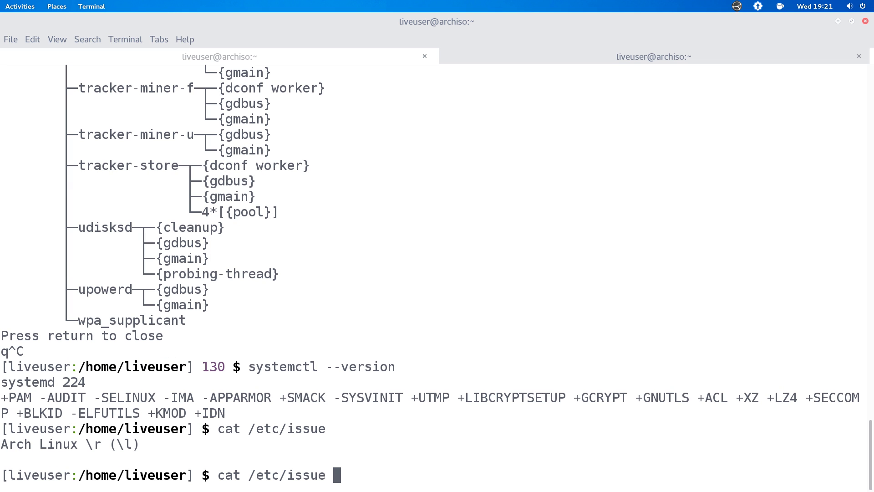
{"action": "type", "text": ".n"}
{"action": "key", "text": "BackSpace"}
{"action": "key", "text": "BackSpace"}
{"action": "key", "text": "BackSpace"}
{"action": "key", "text": "BackSpace"}
{"action": "key", "text": "BackSpace"}
{"action": "key", "text": "BackSpace"}
{"action": "key", "text": "BackSpace"}
{"action": "key", "text": "BackSpace"}
{"action": "key", "text": "BackSpace"}
{"action": "key", "text": "BackSpace"}
{"action": "key", "text": "BackSpace"}
{"action": "key", "text": "BackSpace"}
{"action": "key", "text": "BackSpace"}
{"action": "key", "text": "BackSpace"}
{"action": "key", "text": "BackSpace"}
{"action": "key", "text": "BackSpace"}
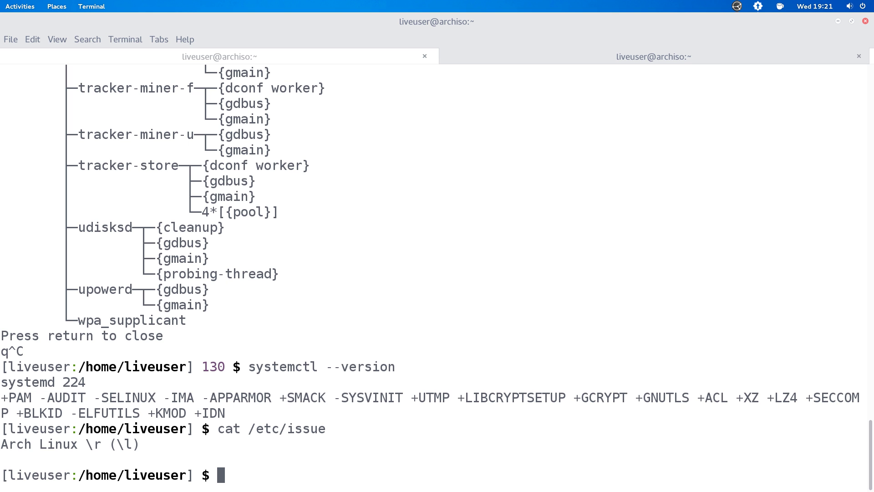
Switch to the second Terminal tab with the running video encoding output.
{"action": "key", "text": "ctrl+Page_Down"}
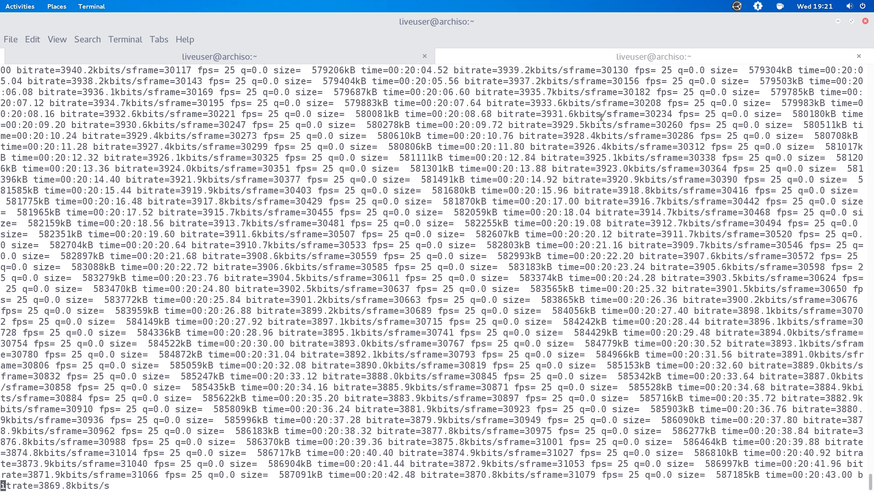